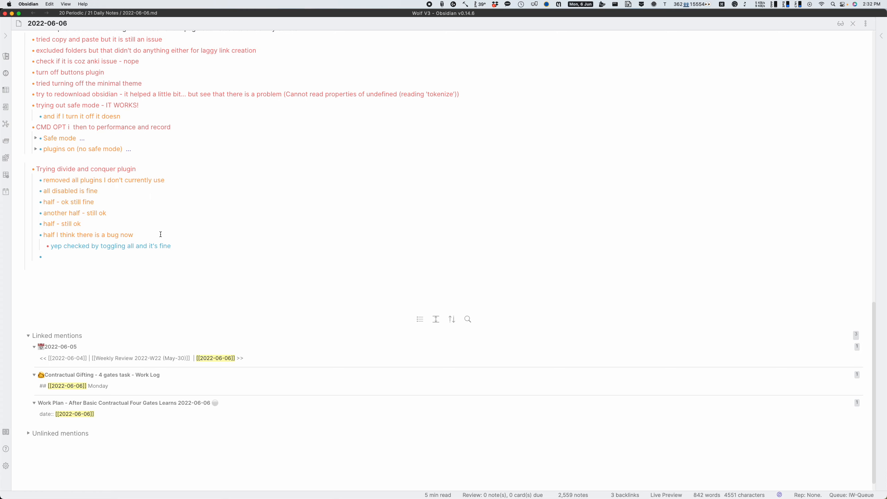
Step: Disable all community plugins with the Divide & Conquer command
{"action": "key", "text": "super+p"}
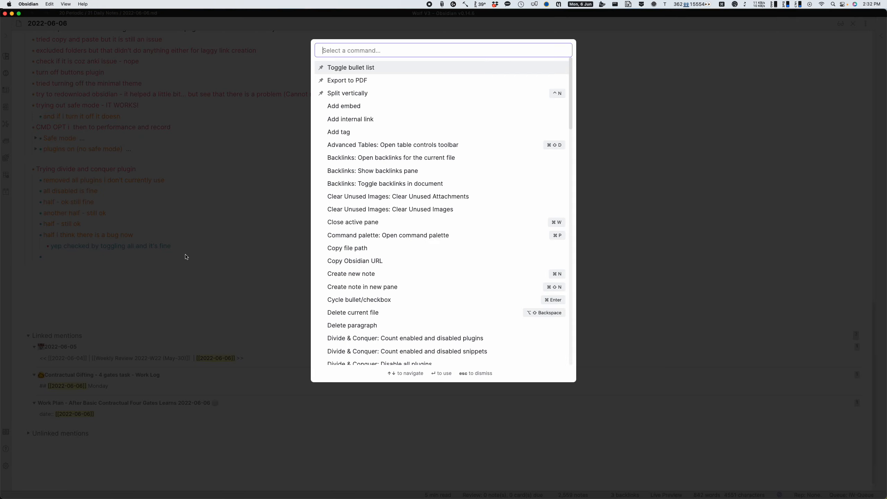
{"action": "type", "text": "disab"}
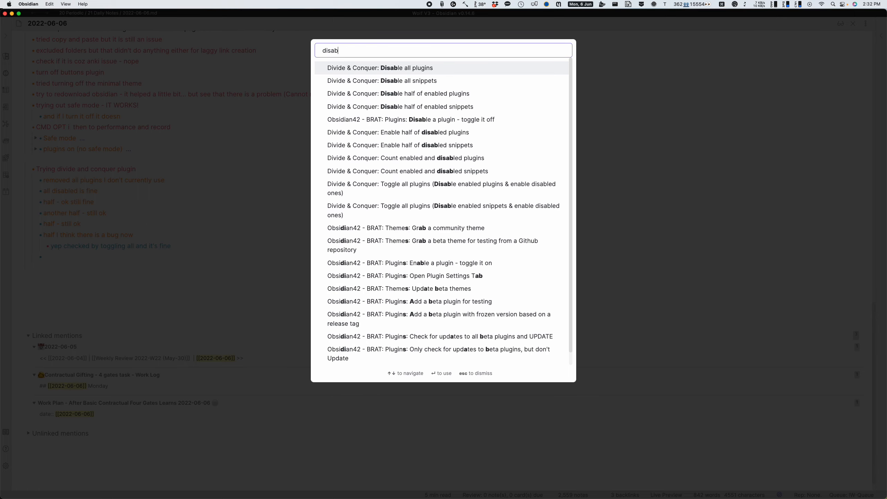
{"action": "key", "text": "Return"}
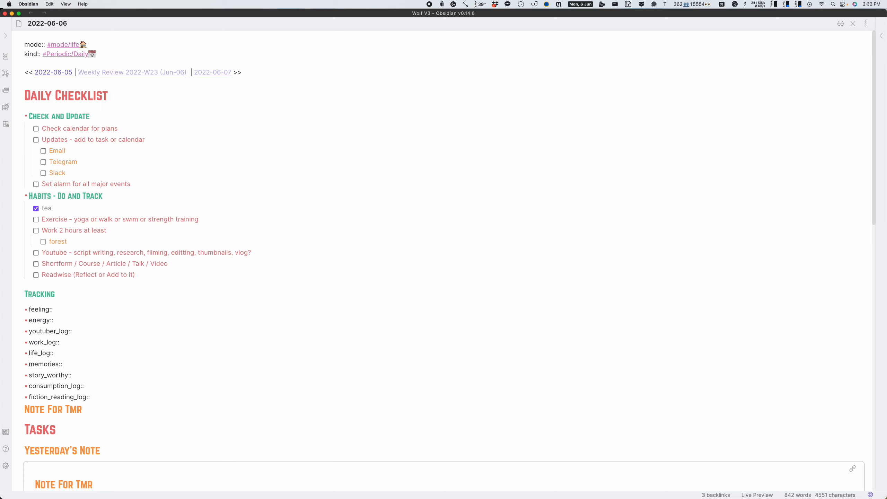
Step: Test internal link suggestions by entering "[[se" in the empty bullet under "Trying divide and conquer plugin", and clear the text
{"action": "scroll", "coordinate": [98, 247], "scroll_direction": "down", "scroll_amount": 20}
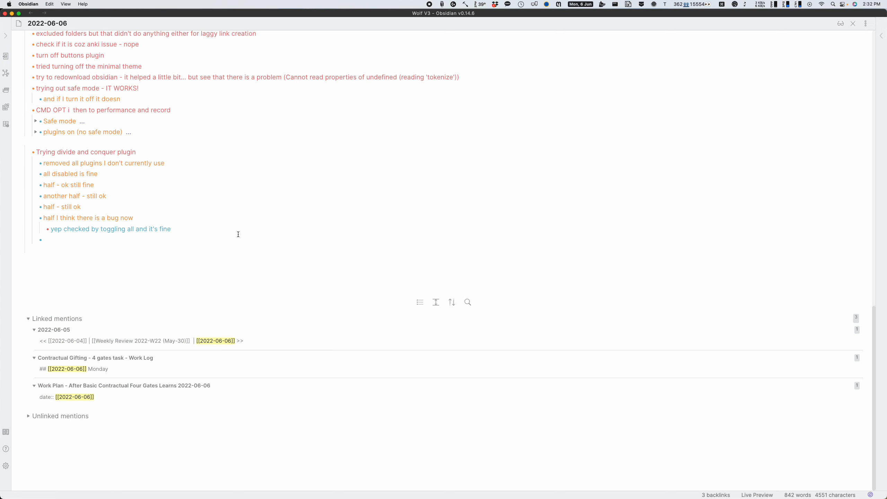
{"action": "left_click", "coordinate": [98, 241]}
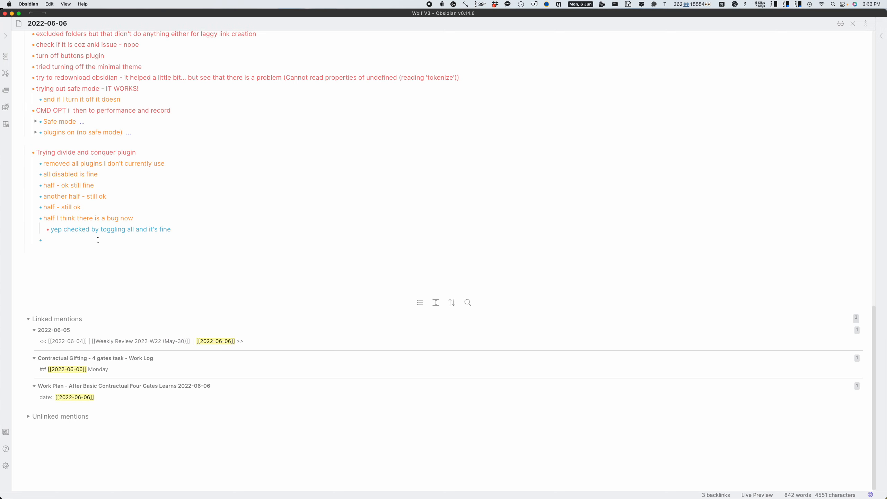
{"action": "type", "text": "[["}
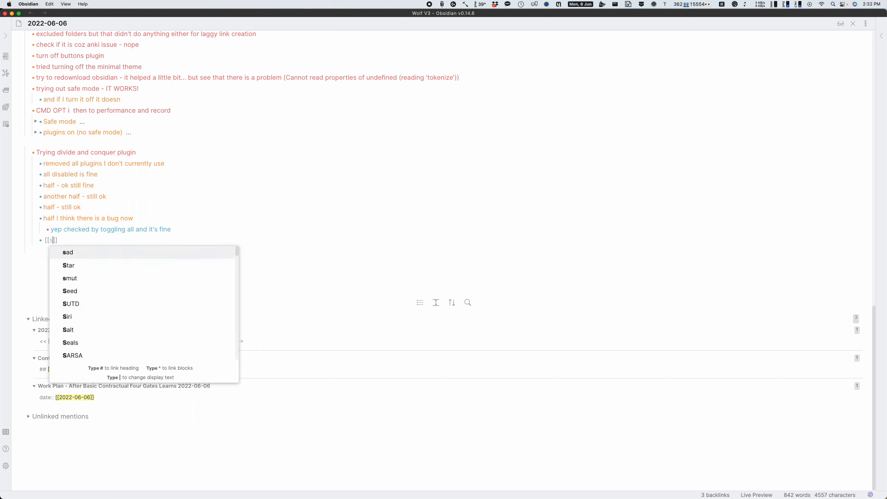
{"action": "type", "text": "se"}
{"action": "key", "text": "BackSpace"}
{"action": "key", "text": "BackSpace"}
{"action": "key", "text": "BackSpace"}
{"action": "key", "text": "BackSpace"}
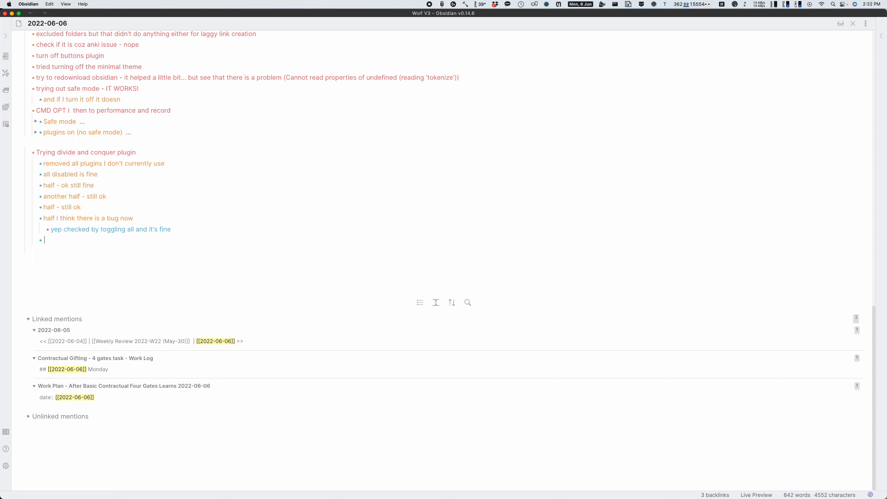
Step: Enable half of the disabled plugins with the Divide & Conquer command
{"action": "key", "text": "super+p"}
{"action": "type", "text": "ena"}
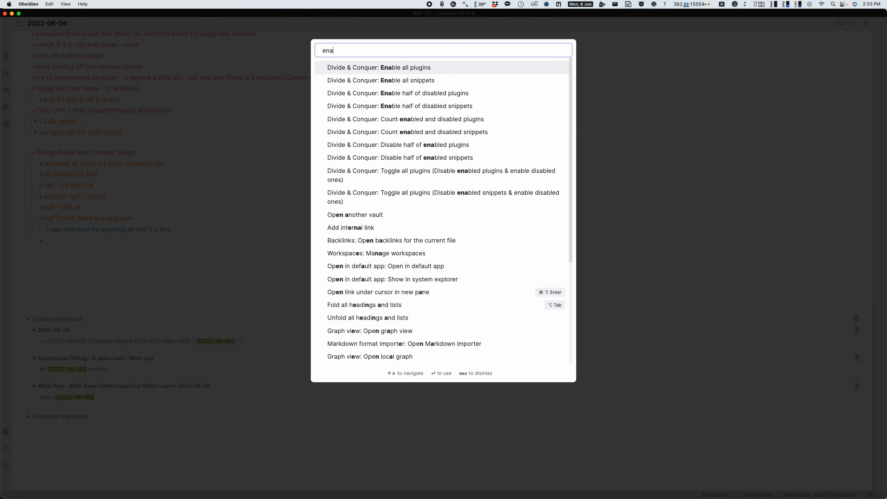
{"action": "key", "text": "Down"}
{"action": "key", "text": "Down"}
{"action": "key", "text": "Return"}
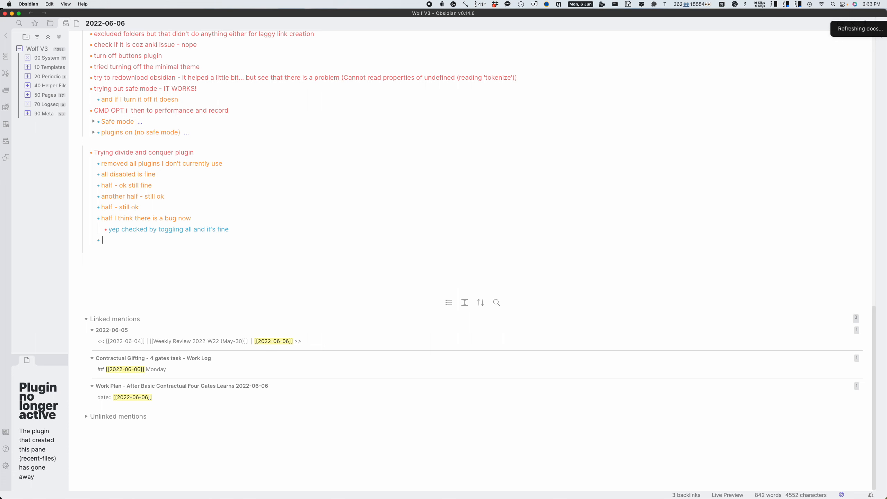
Step: Open the developer console and test link suggestions with "[[dose" in the empty bullet, removing the query
{"action": "key", "text": "super+alt+i"}
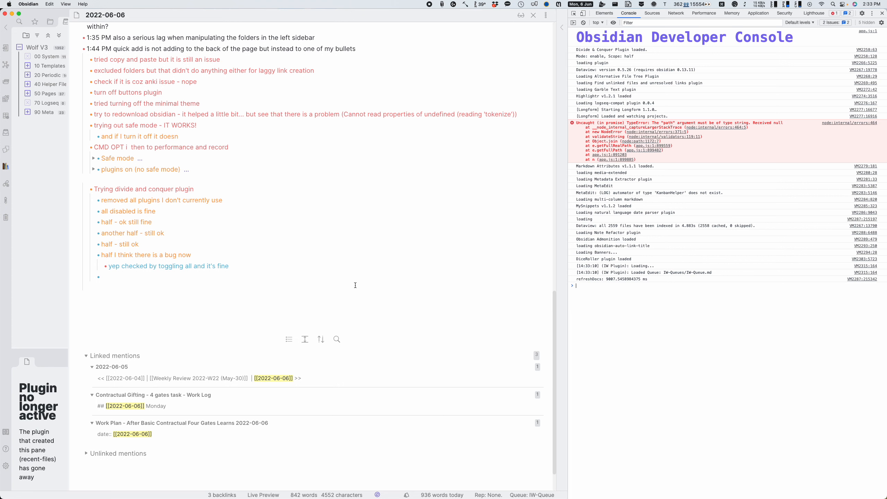
{"action": "left_click", "coordinate": [301, 276]}
{"action": "type", "text": "[[dose"}
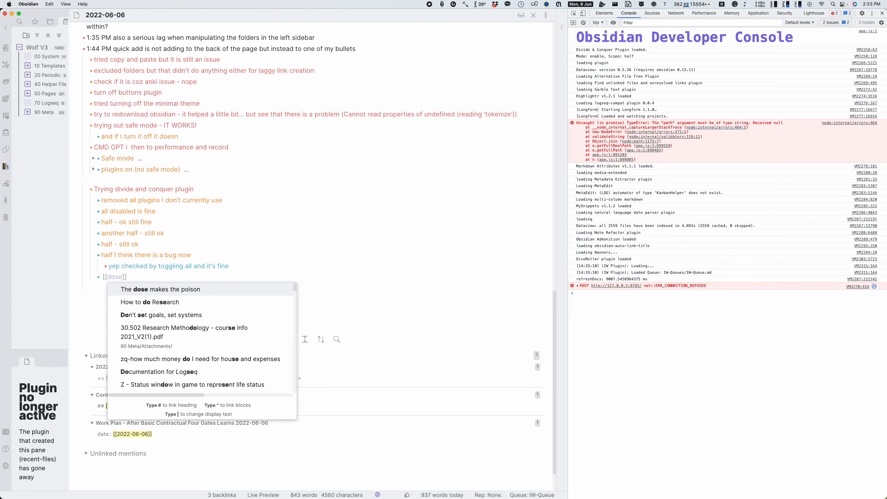
{"action": "key", "text": "BackSpace"}
{"action": "key", "text": "BackSpace"}
{"action": "key", "text": "BackSpace"}
{"action": "key", "text": "BackSpace"}
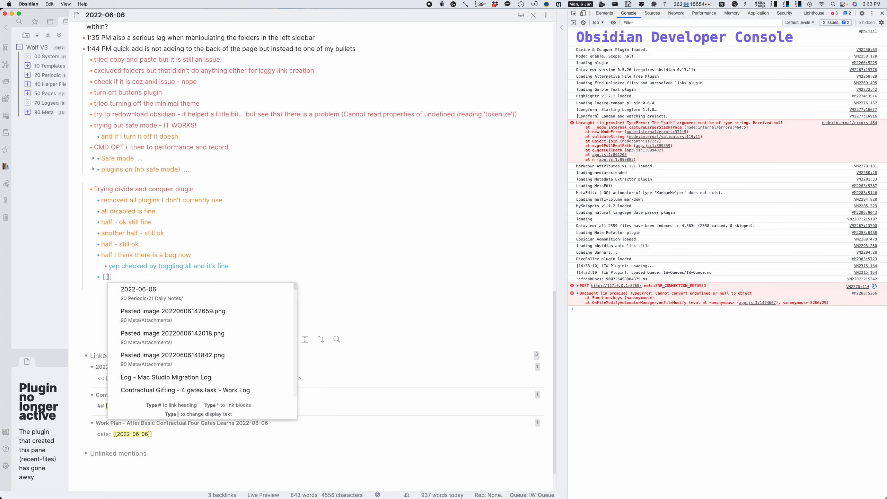
{"action": "key", "text": "BackSpace"}
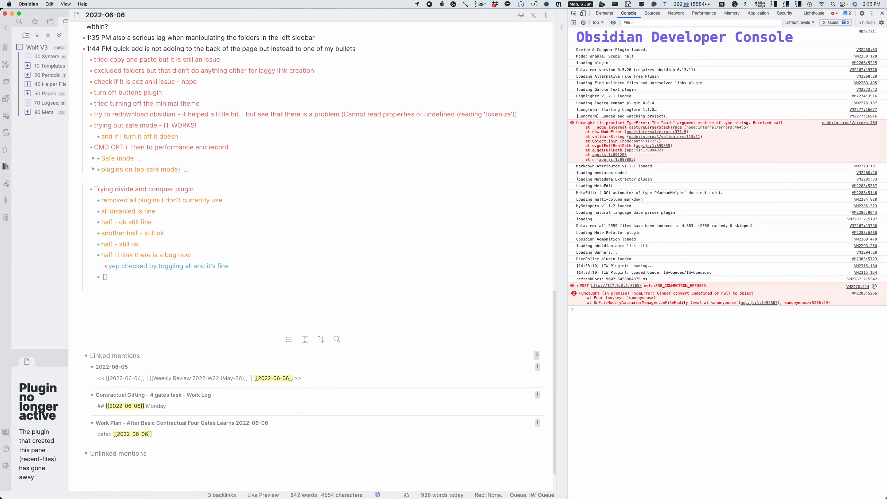
Step: Test link suggestions again with "[[slow" in the same bullet, and delete the link text
{"action": "type", "text": "[slow"}
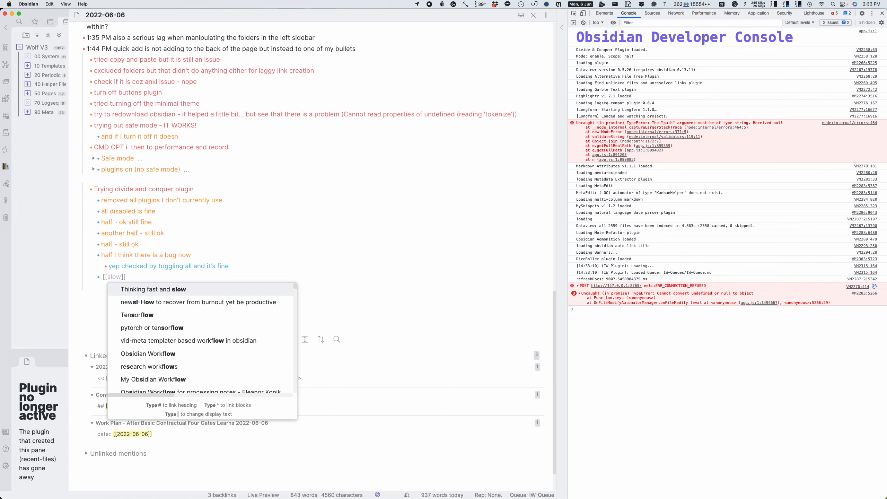
{"action": "key", "text": "BackSpace"}
{"action": "key", "text": "BackSpace"}
{"action": "key", "text": "BackSpace"}
{"action": "key", "text": "BackSpace"}
{"action": "key", "text": "BackSpace"}
{"action": "key", "text": "BackSpace"}
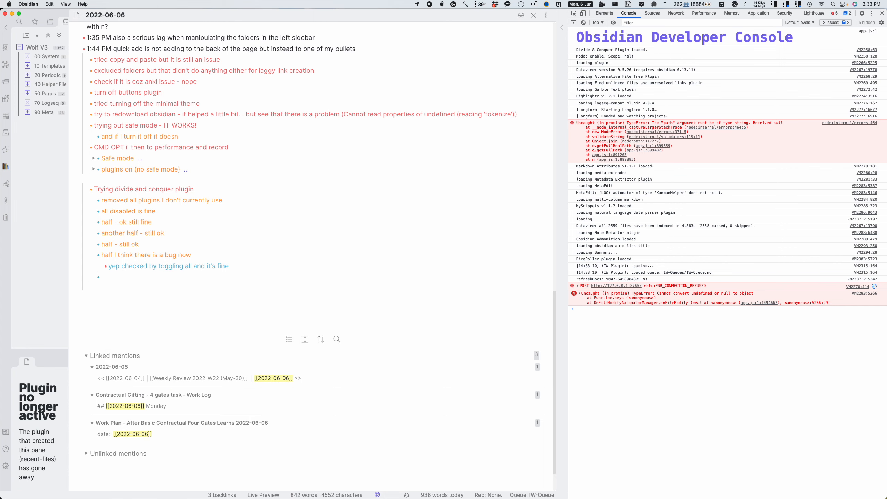
Step: Enable half of the remaining disabled plugins with Divide & Conquer and review the plugin loading messages in the console
{"action": "key", "text": "super+p"}
{"action": "type", "text": "enable"}
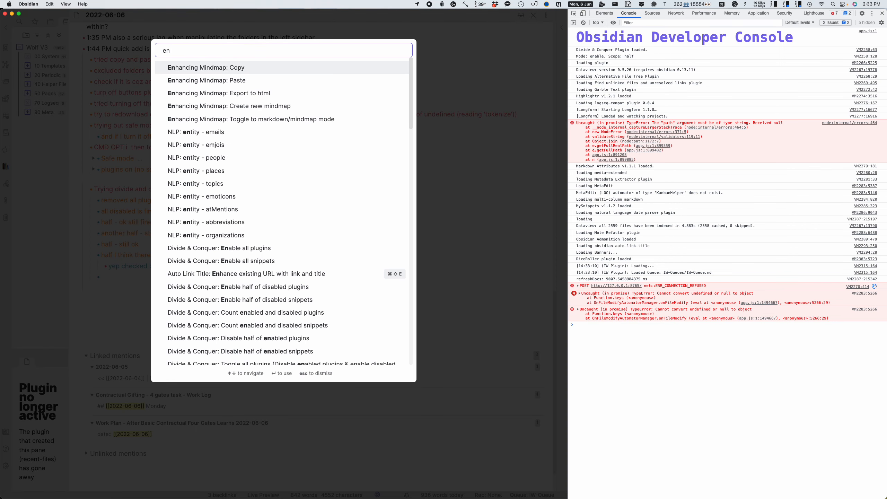
{"action": "key", "text": "Down"}
{"action": "key", "text": "Down"}
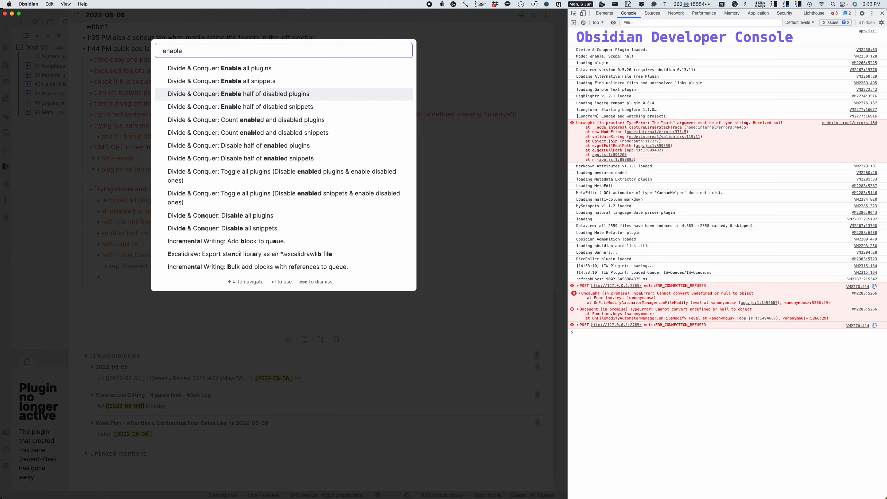
{"action": "key", "text": "Return"}
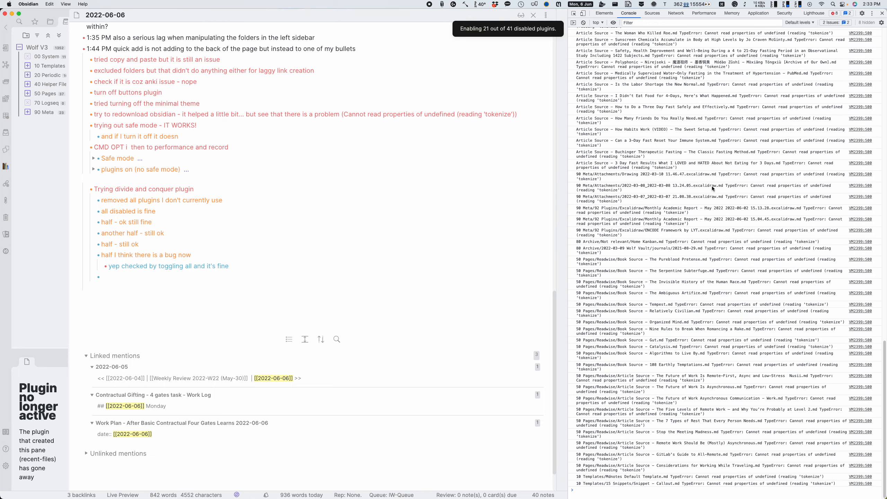
{"action": "scroll", "coordinate": [712, 185], "scroll_direction": "up", "scroll_amount": 20}
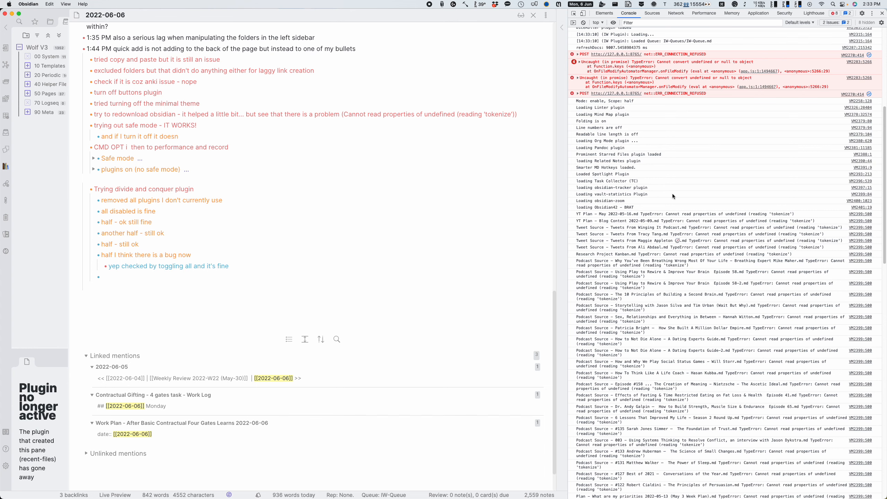
{"action": "key", "text": "super+p"}
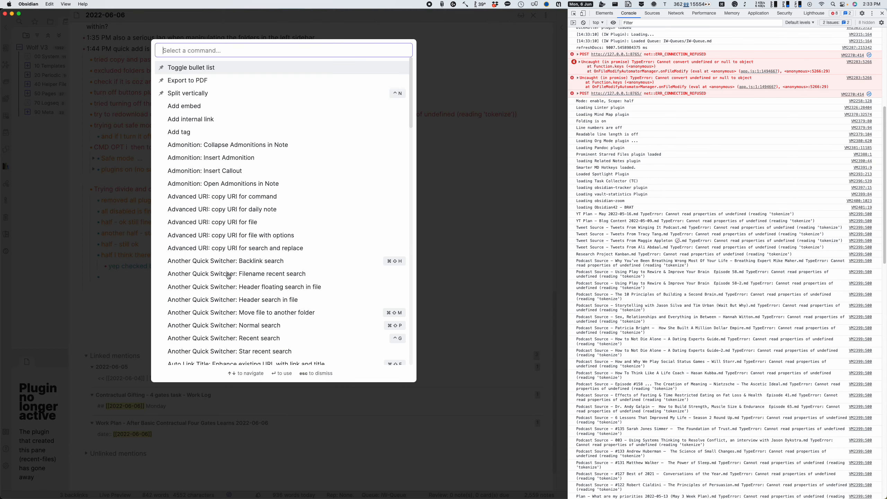
{"action": "type", "text": "cound"}
{"action": "key", "text": "Escape"}
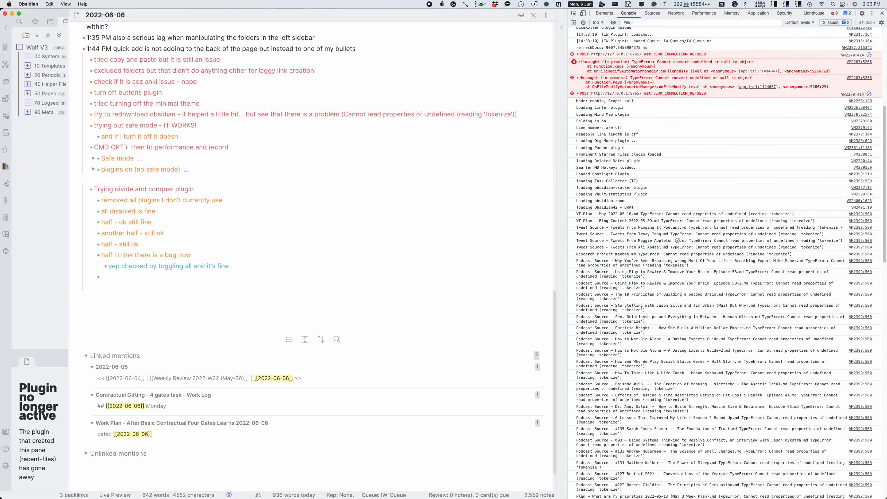
Step: Test the link suggestion speed with "[[does" in the empty bullet, and clear the bullet
{"action": "type", "text": "[[does"}
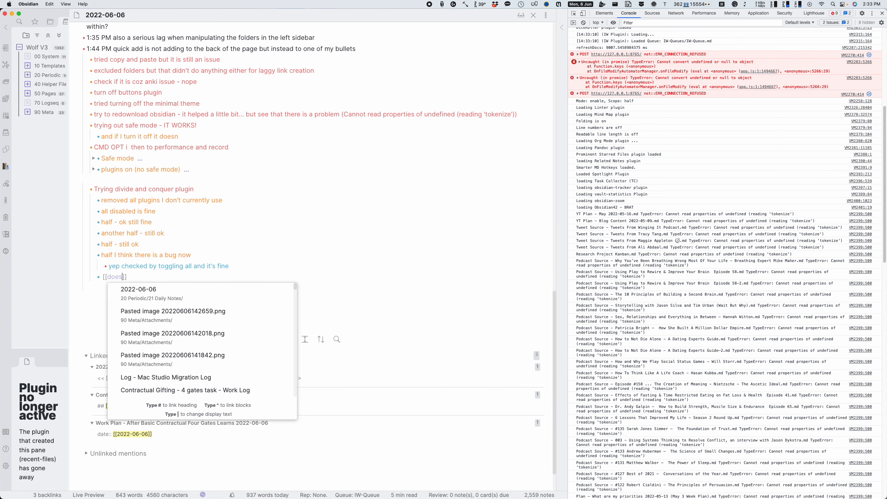
{"action": "key", "text": "BackSpace"}
{"action": "key", "text": "BackSpace"}
{"action": "key", "text": "BackSpace"}
{"action": "key", "text": "BackSpace"}
{"action": "key", "text": "BackSpace"}
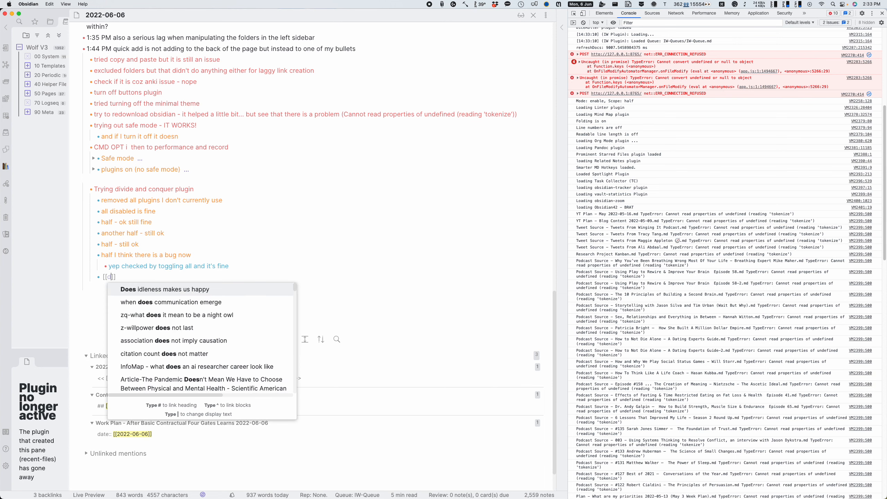
{"action": "key", "text": "BackSpace"}
Step: Count the enabled and disabled plugins with Divide & Conquer and check the latest console messages
{"action": "key", "text": "super+p"}
{"action": "type", "text": "coun"}
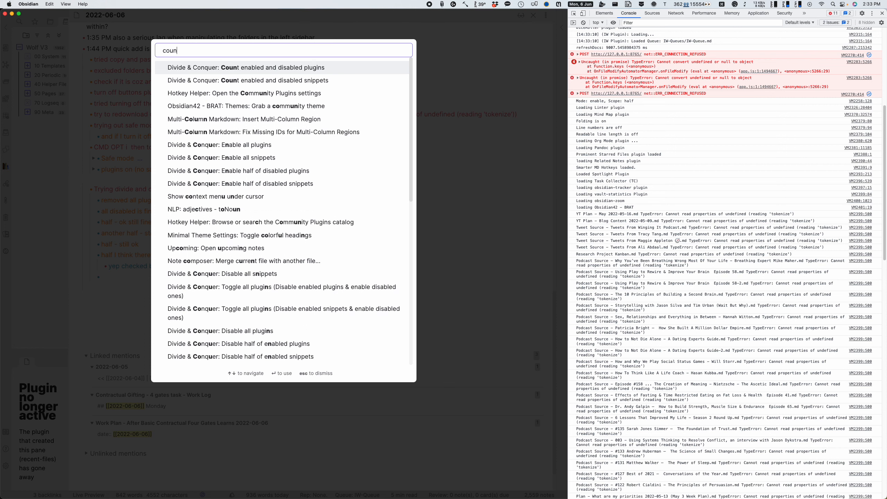
{"action": "key", "text": "Return"}
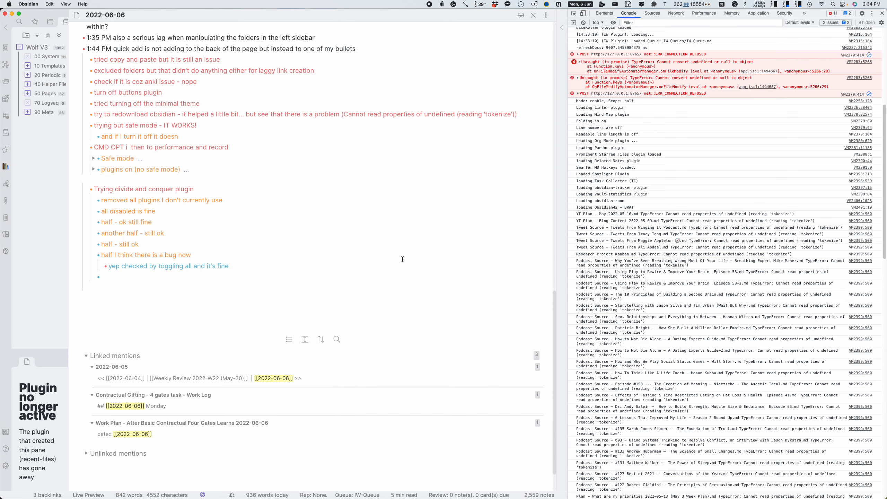
{"action": "scroll", "coordinate": [663, 265], "scroll_direction": "down", "scroll_amount": 20}
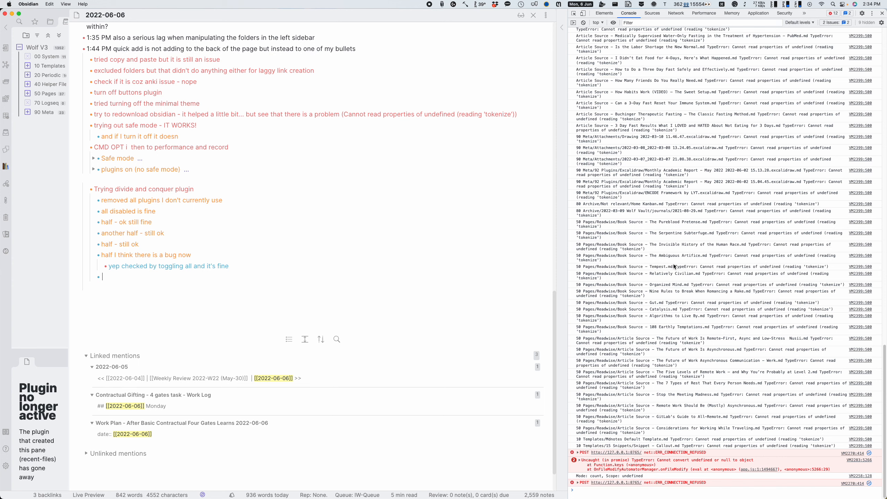
Step: Examine the installed community plugins in the settings to see which are enabled and which are disabled
{"action": "key", "text": "super+comma"}
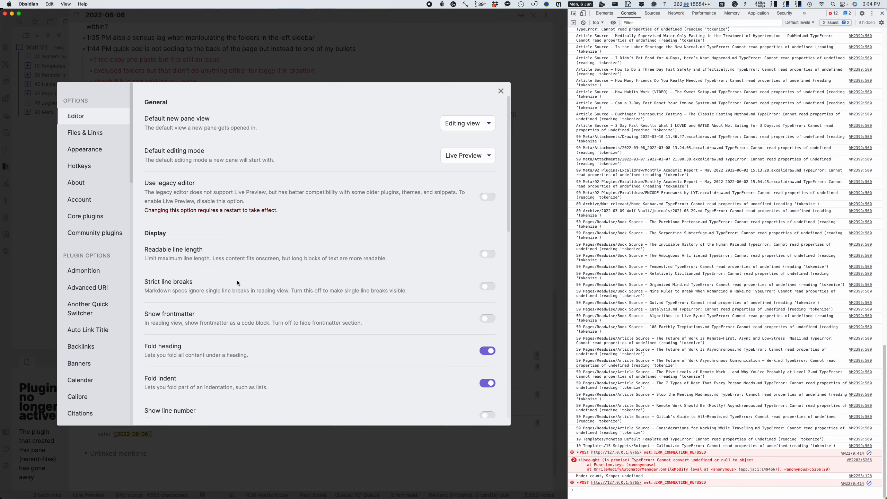
{"action": "left_click", "coordinate": [96, 233]}
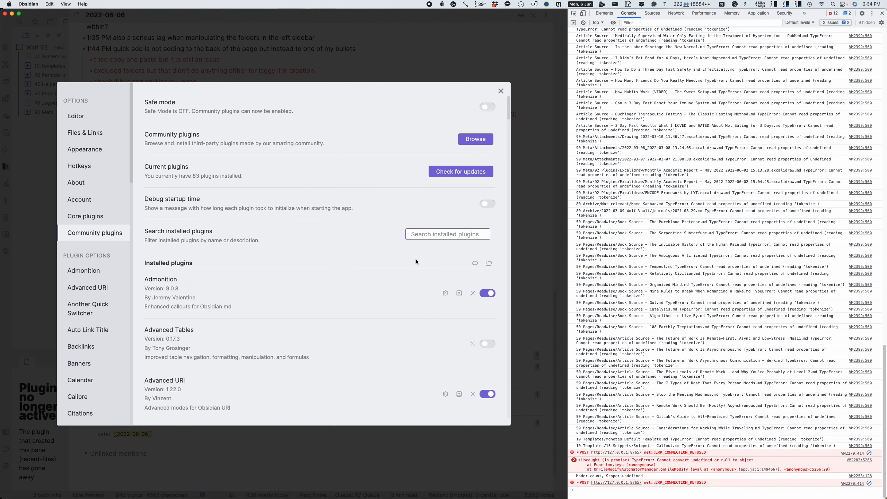
{"action": "scroll", "coordinate": [416, 259], "scroll_direction": "down", "scroll_amount": 2}
{"action": "scroll", "coordinate": [448, 281], "scroll_direction": "down", "scroll_amount": 20}
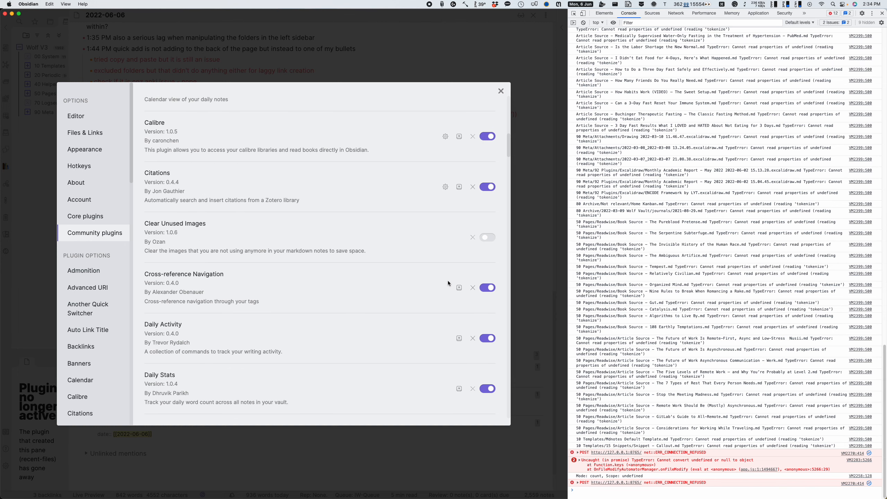
{"action": "scroll", "coordinate": [448, 280], "scroll_direction": "up", "scroll_amount": 7}
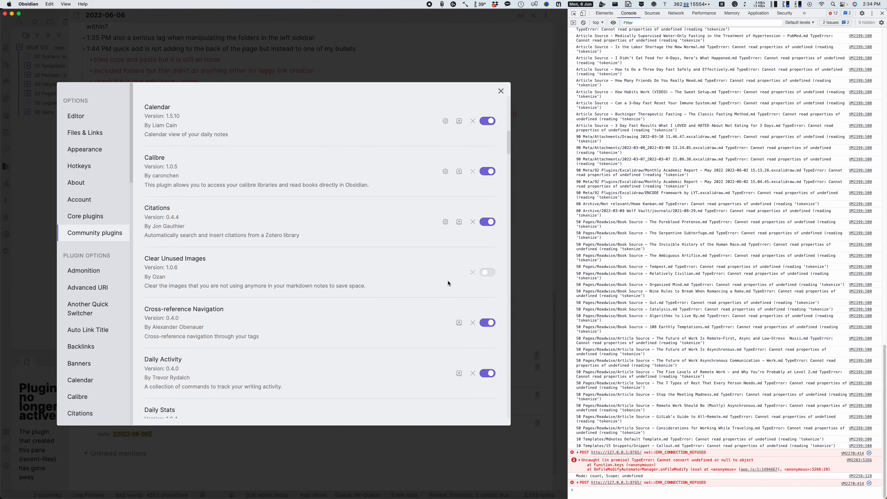
{"action": "scroll", "coordinate": [447, 283], "scroll_direction": "down", "scroll_amount": 12}
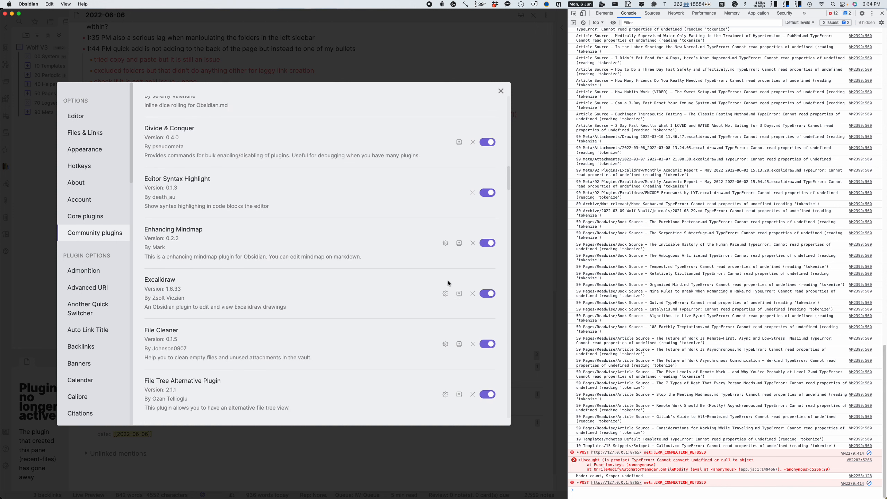
{"action": "scroll", "coordinate": [447, 282], "scroll_direction": "down", "scroll_amount": 15}
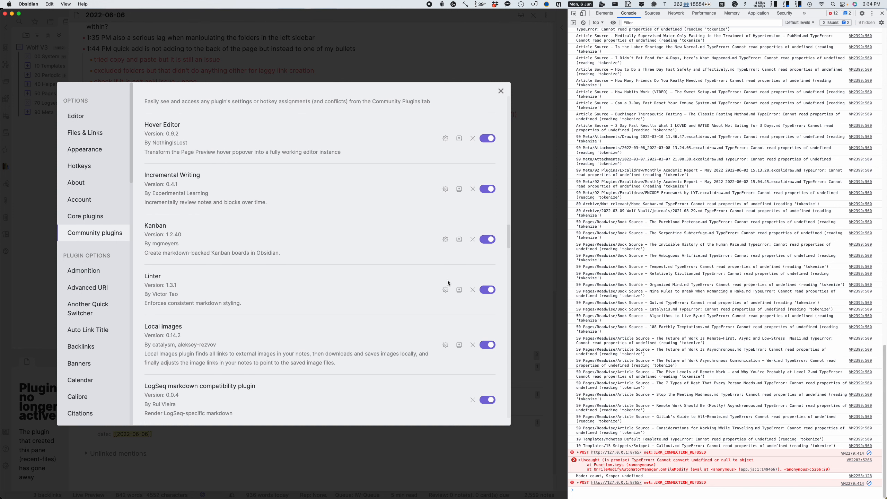
{"action": "scroll", "coordinate": [447, 282], "scroll_direction": "down", "scroll_amount": 15}
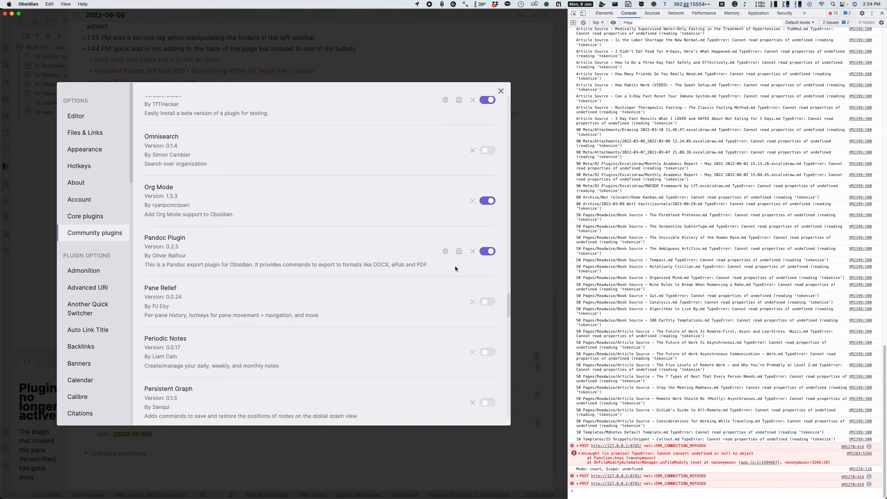
{"action": "scroll", "coordinate": [456, 267], "scroll_direction": "down", "scroll_amount": 5}
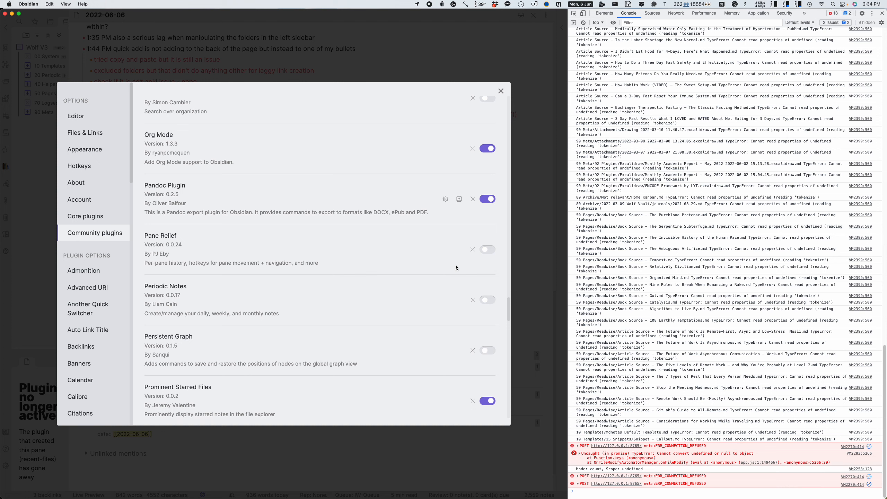
{"action": "scroll", "coordinate": [455, 267], "scroll_direction": "down", "scroll_amount": 5}
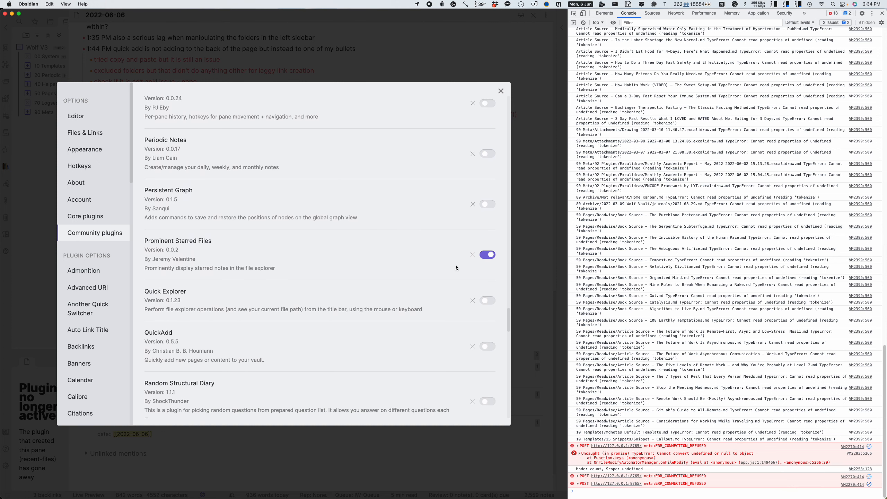
{"action": "scroll", "coordinate": [455, 264], "scroll_direction": "down", "scroll_amount": 5}
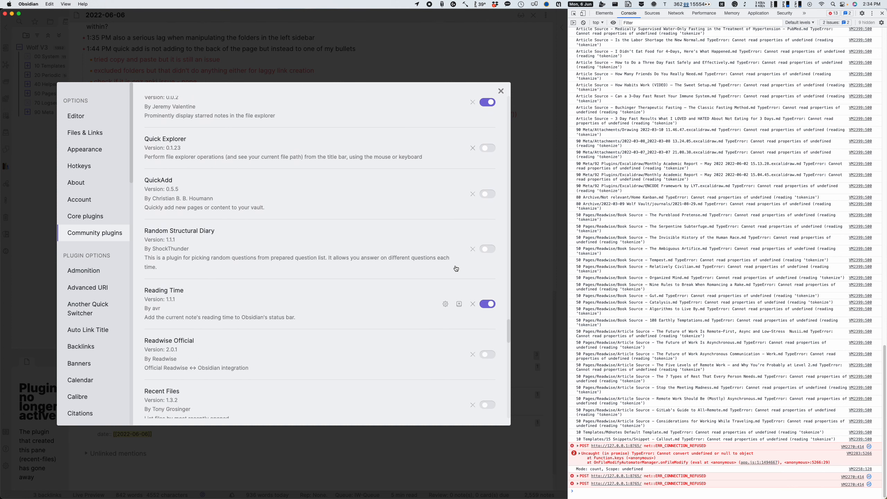
{"action": "scroll", "coordinate": [454, 267], "scroll_direction": "down", "scroll_amount": 5}
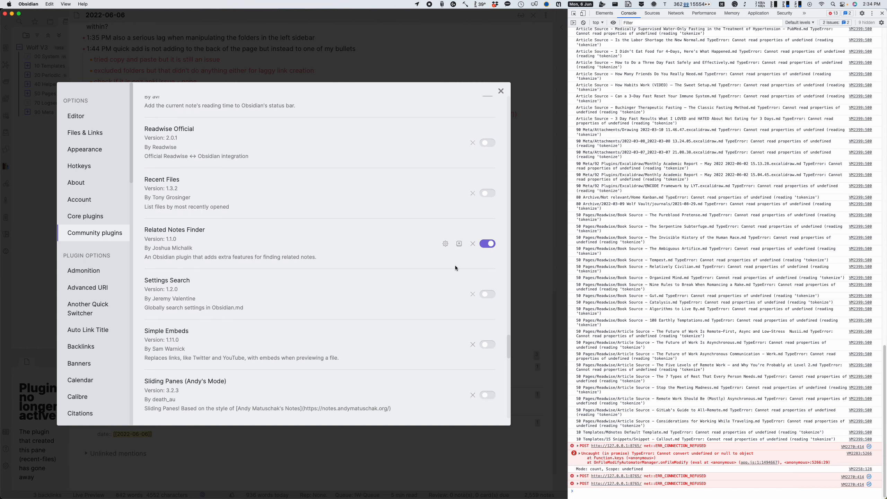
{"action": "scroll", "coordinate": [454, 268], "scroll_direction": "down", "scroll_amount": 5}
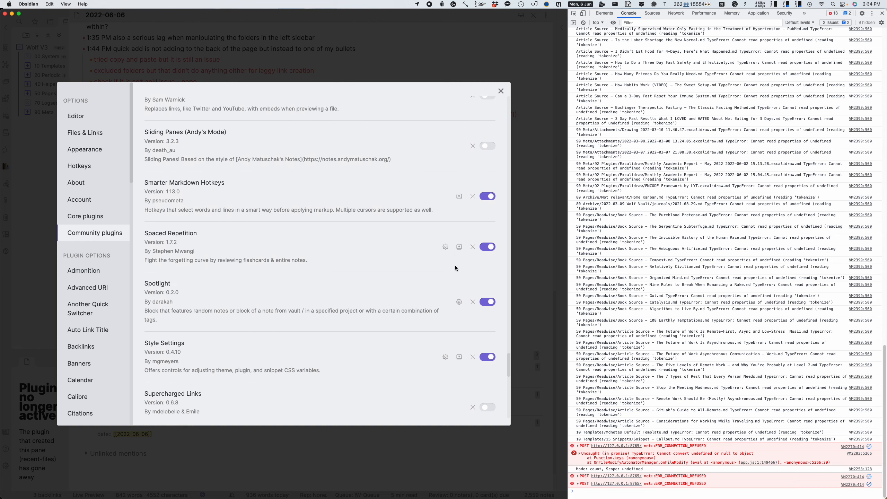
{"action": "scroll", "coordinate": [454, 268], "scroll_direction": "down", "scroll_amount": 4}
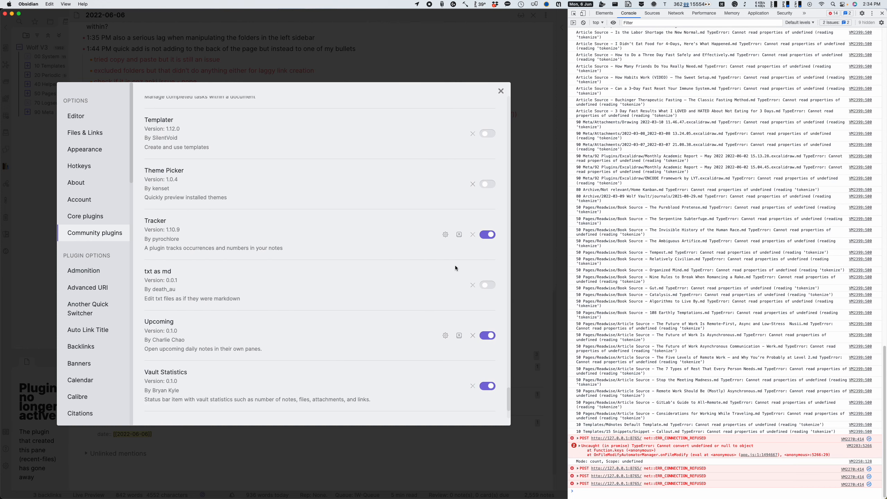
{"action": "scroll", "coordinate": [454, 264], "scroll_direction": "down", "scroll_amount": 3}
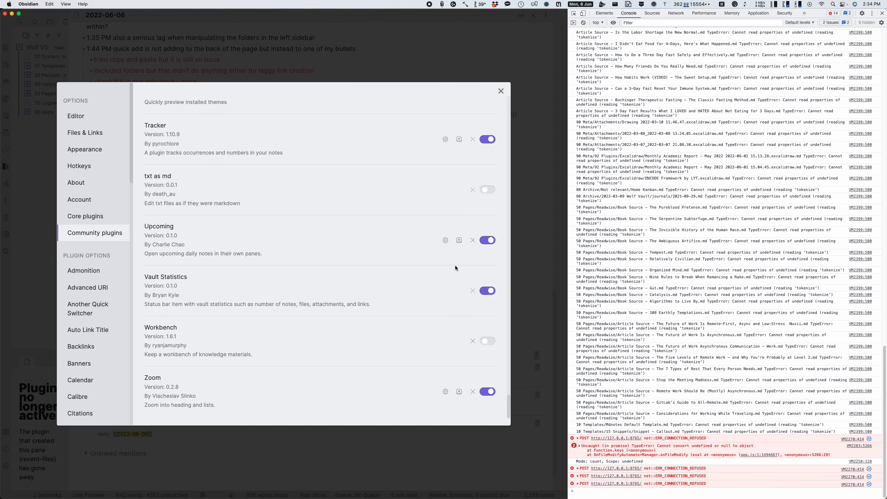
{"action": "key", "text": "Escape"}
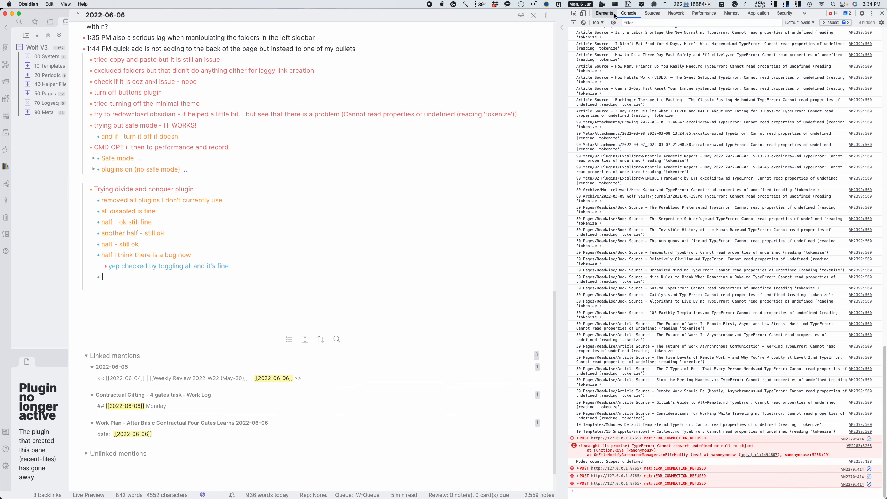
Step: Switch to a new Google Chrome window, search the web for "obsidian list enabled plugins" and look through the results
{"action": "mouse_move", "coordinate": [359, 486]}
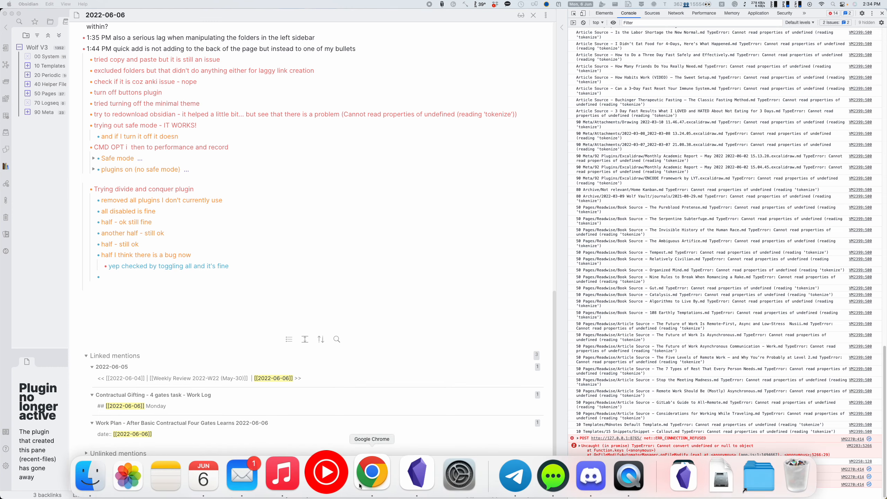
{"action": "right_click", "coordinate": [359, 485]}
{"action": "left_click", "coordinate": [389, 391]}
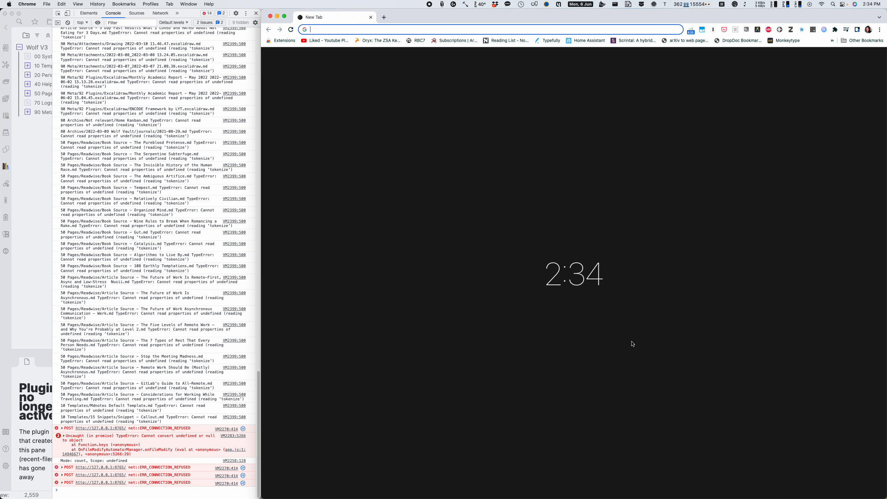
{"action": "type", "text": "obsidian list"}
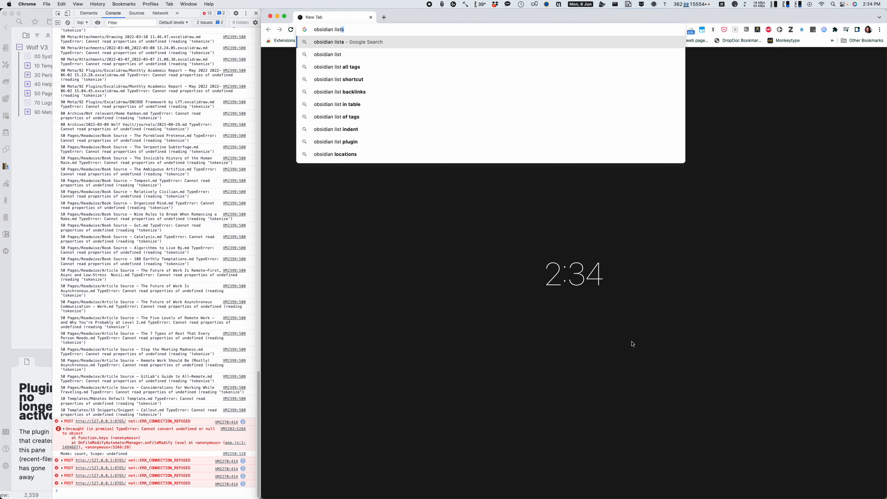
{"action": "type", "text": " enabled plugin"}
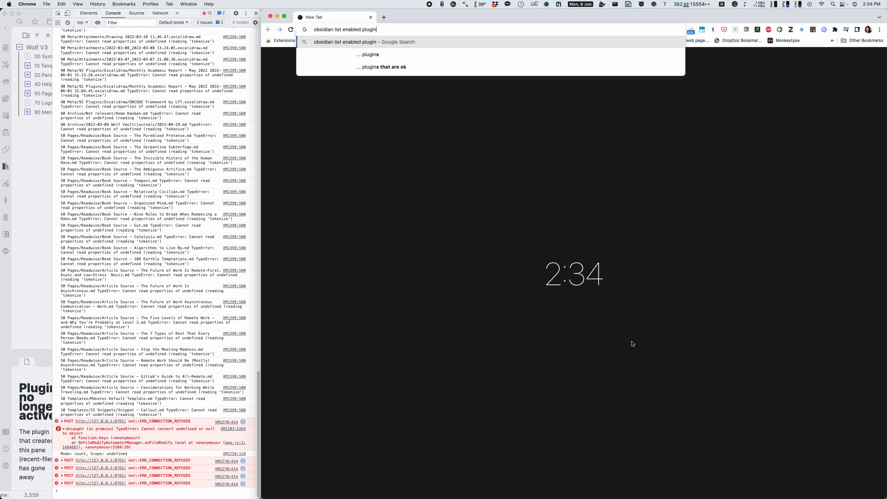
{"action": "type", "text": "s"}
{"action": "key", "text": "Return"}
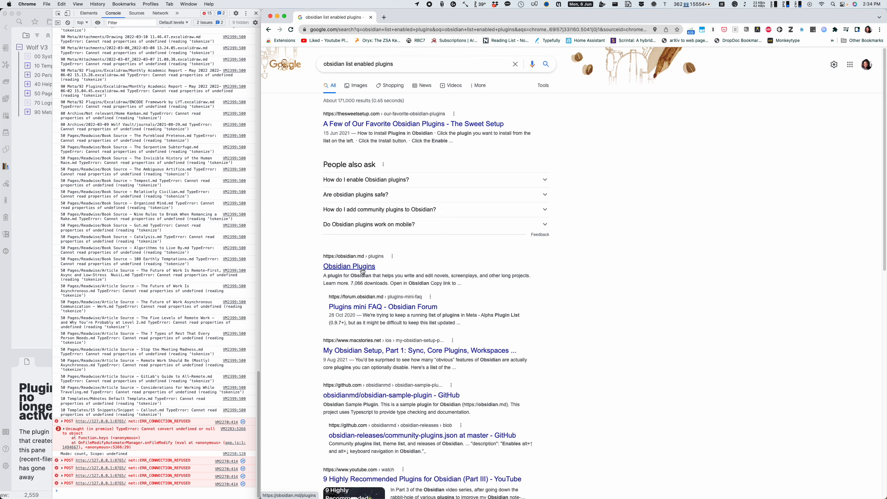
{"action": "scroll", "coordinate": [451, 267], "scroll_direction": "down", "scroll_amount": 6}
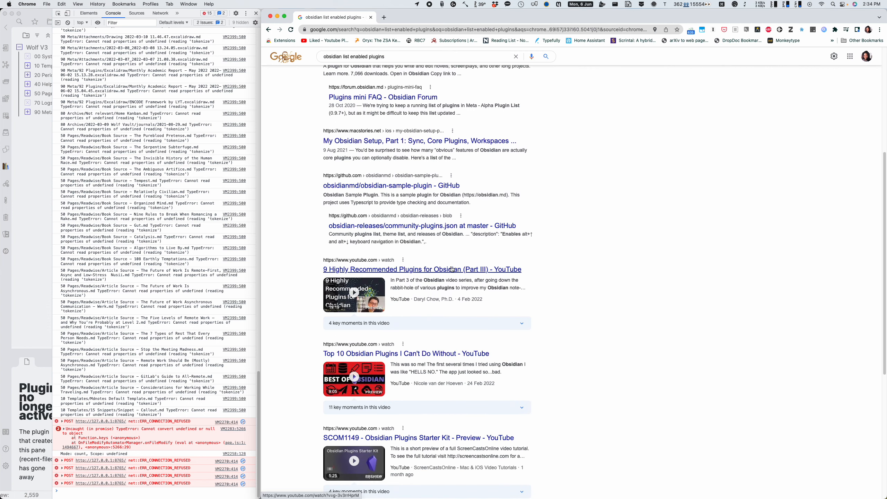
{"action": "scroll", "coordinate": [452, 268], "scroll_direction": "down", "scroll_amount": 1}
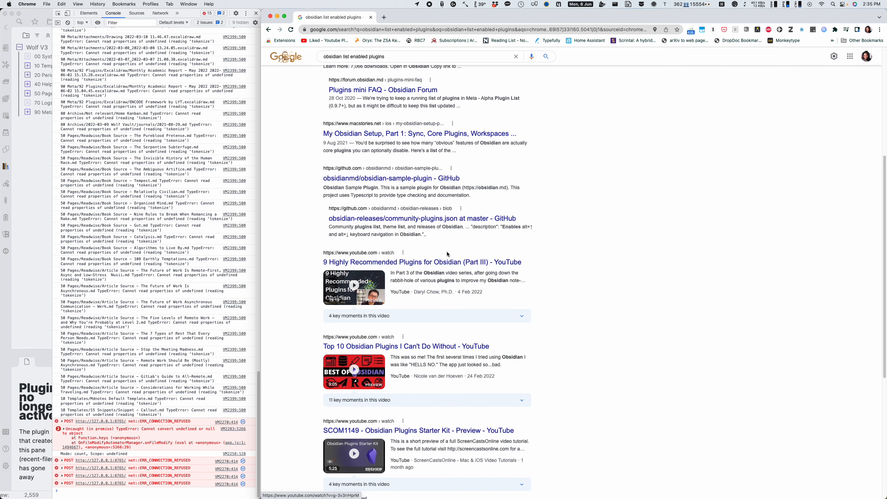
{"action": "scroll", "coordinate": [447, 238], "scroll_direction": "down", "scroll_amount": 7}
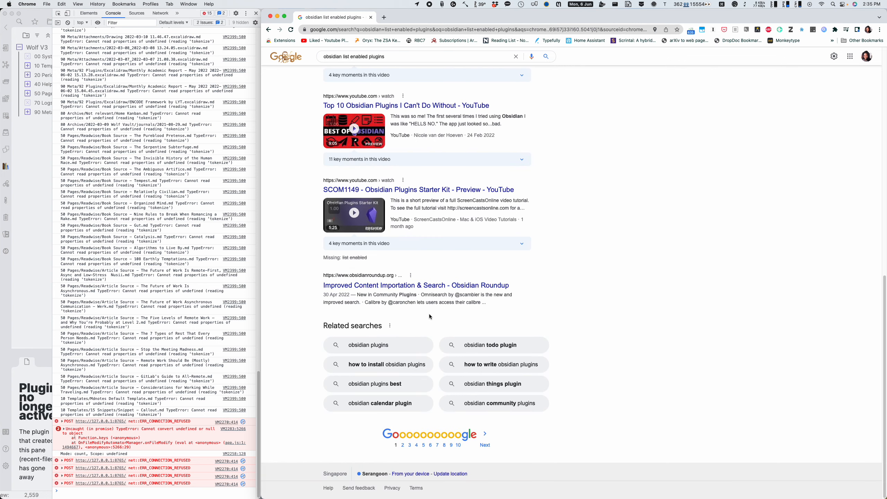
Step: Refine the web search to "obsidian list enabled plugins debug" and read the README of the obsidian-dev-tools GitHub result
{"action": "scroll", "coordinate": [429, 312], "scroll_direction": "up", "scroll_amount": 20}
{"action": "left_click", "coordinate": [405, 65]}
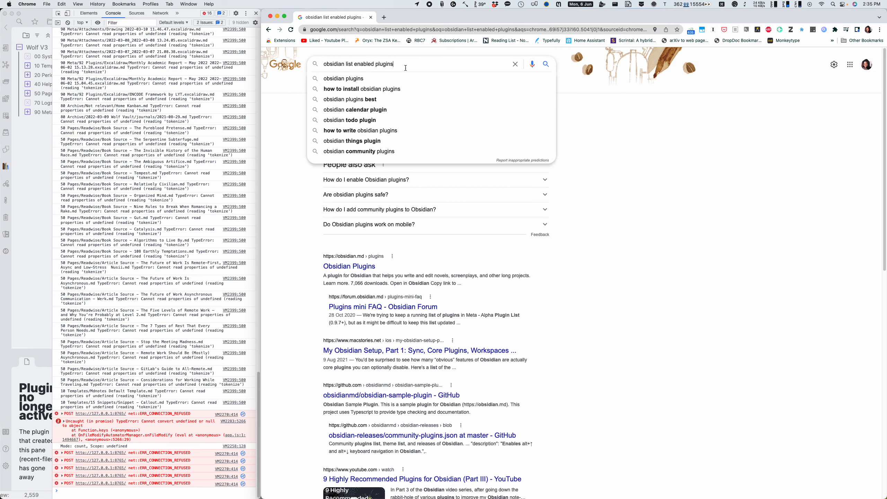
{"action": "type", "text": "debug"}
{"action": "key", "text": "Return"}
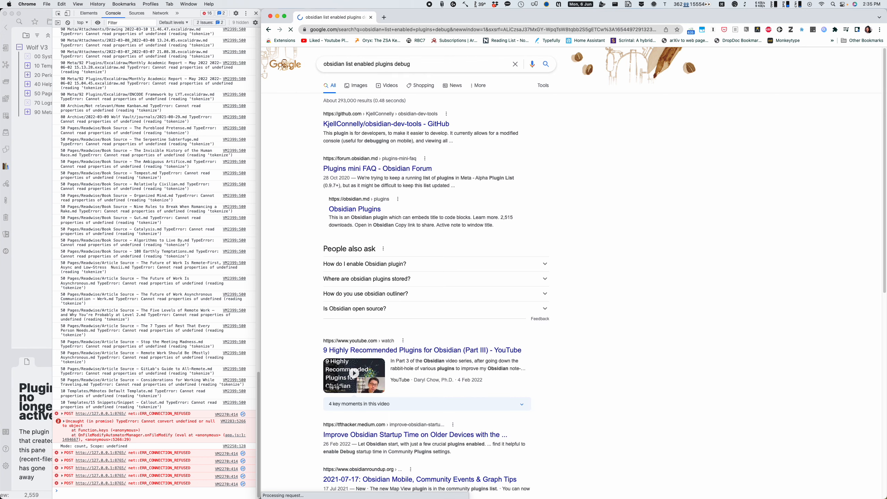
{"action": "left_click", "coordinate": [419, 123]}
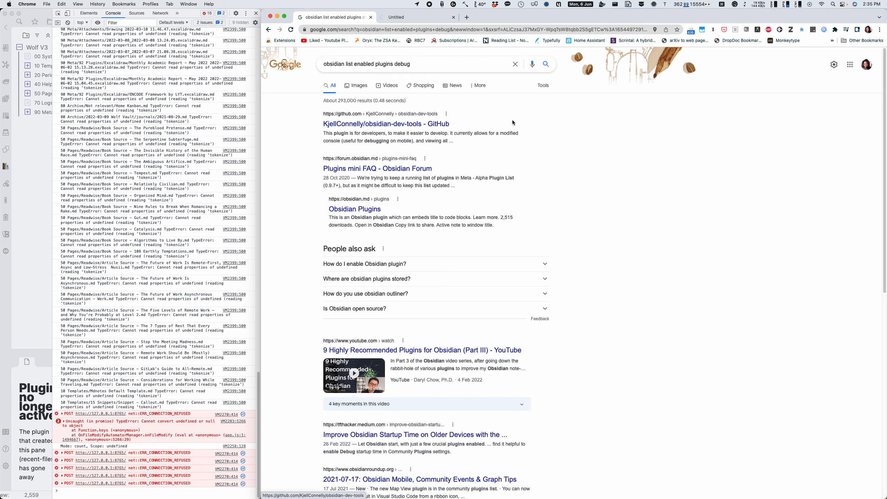
{"action": "scroll", "coordinate": [512, 122], "scroll_direction": "down", "scroll_amount": 20}
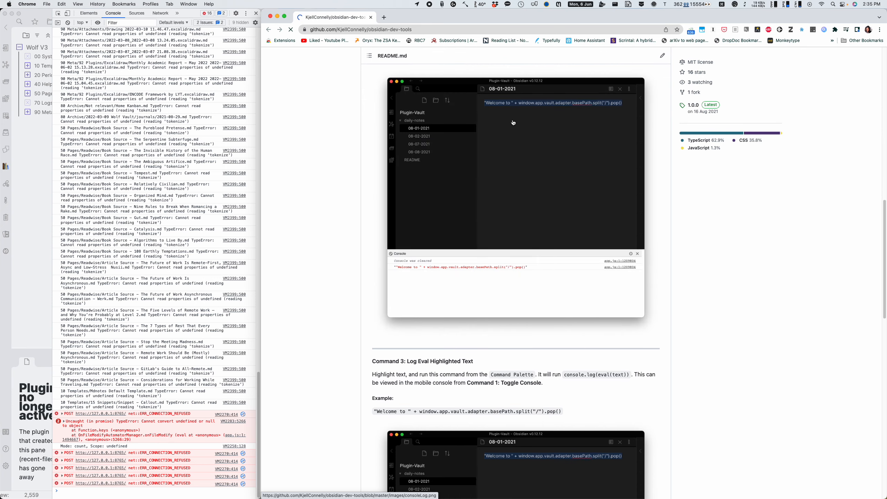
{"action": "scroll", "coordinate": [513, 122], "scroll_direction": "down", "scroll_amount": 10}
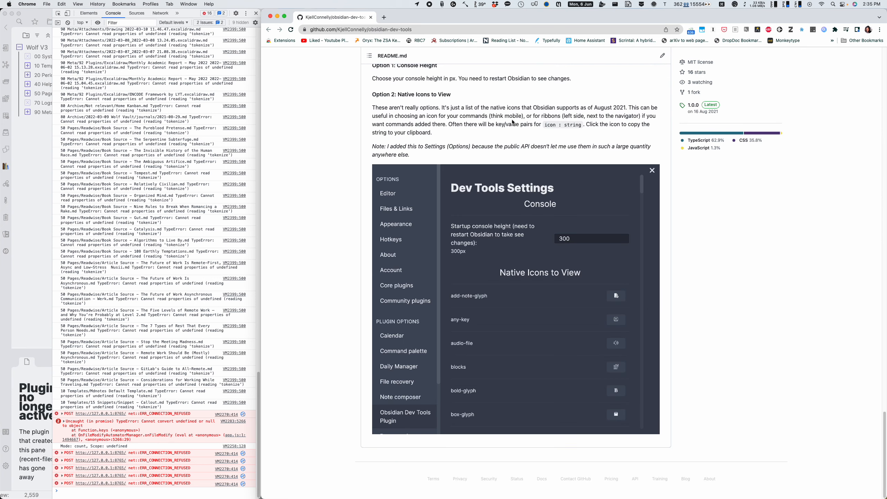
Step: Switch back to Obsidian, check the earliest console messages, and toggle all plugins with Divide & Conquer
{"action": "key", "text": "super+Tab"}
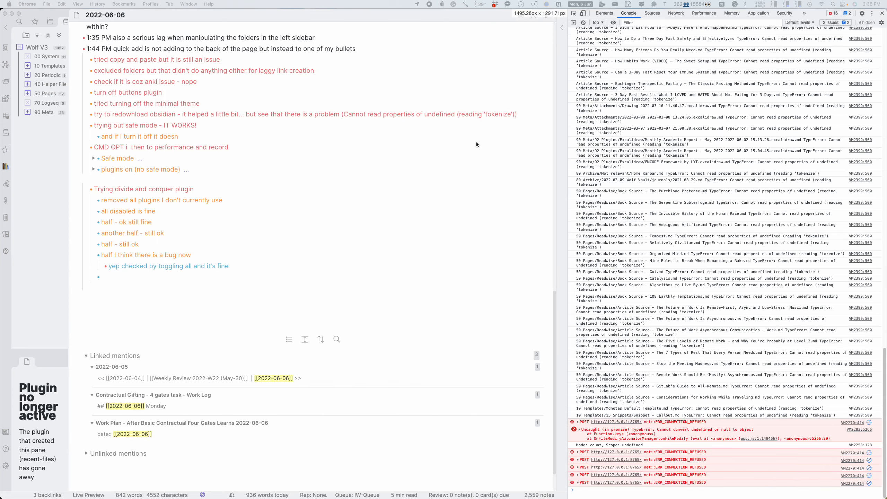
{"action": "scroll", "coordinate": [650, 288], "scroll_direction": "up", "scroll_amount": 20}
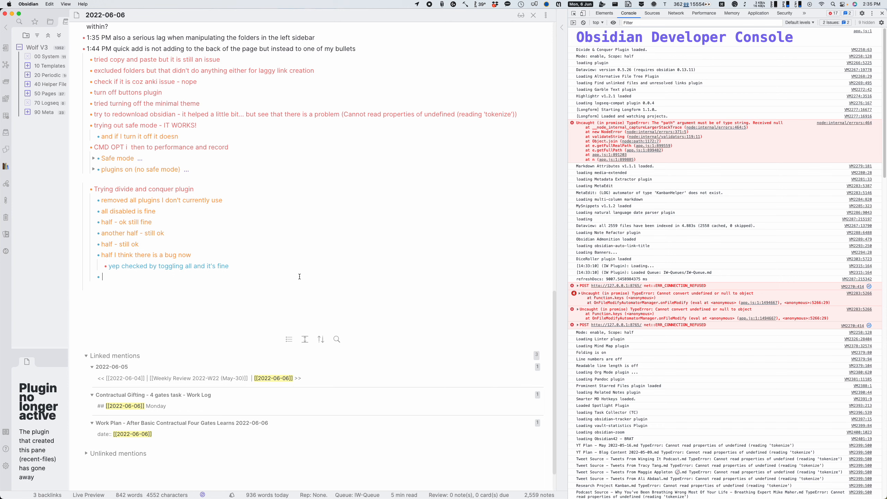
{"action": "key", "text": "super+p"}
{"action": "type", "text": "divid"}
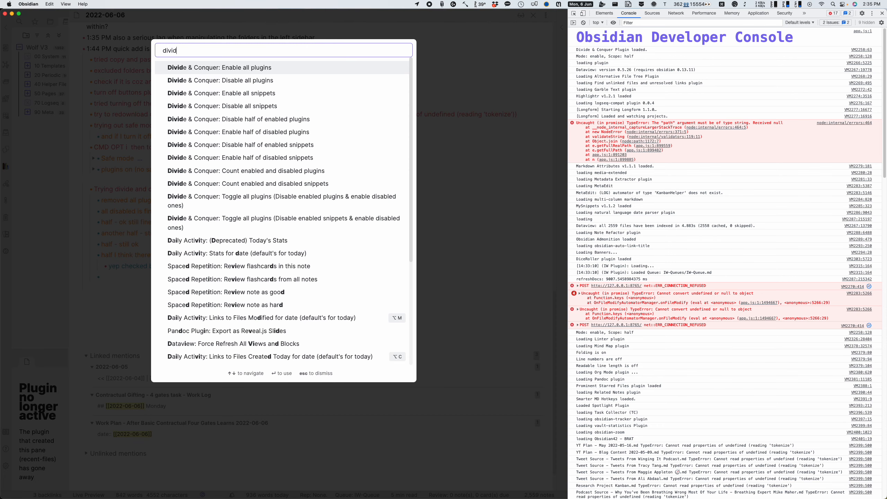
{"action": "key", "text": "Down"}
{"action": "key", "text": "Down"}
{"action": "key", "text": "Down"}
{"action": "key", "text": "Down"}
{"action": "key", "text": "Down"}
{"action": "key", "text": "Down"}
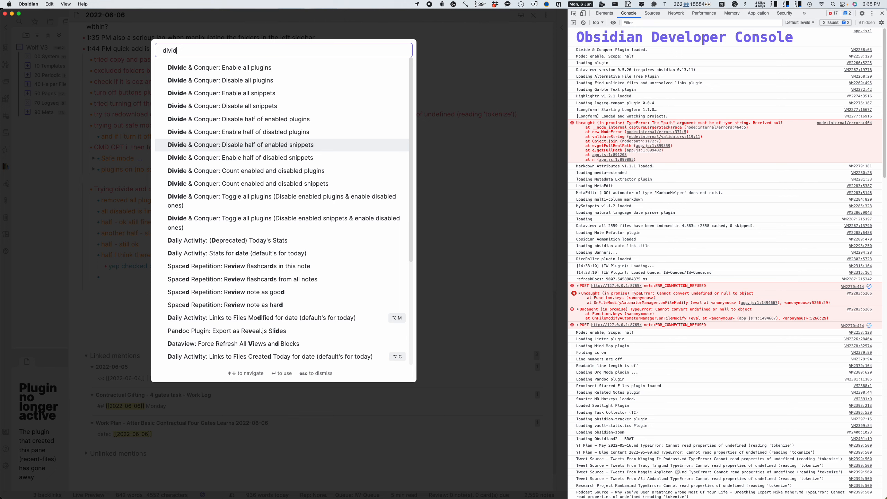
{"action": "key", "text": "Down"}
{"action": "key", "text": "Down"}
{"action": "key", "text": "Down"}
{"action": "key", "text": "Down"}
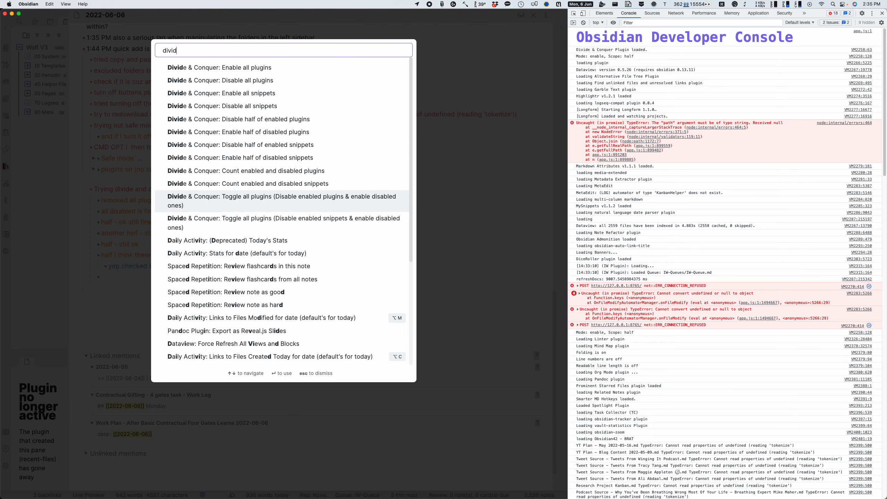
{"action": "key", "text": "Return"}
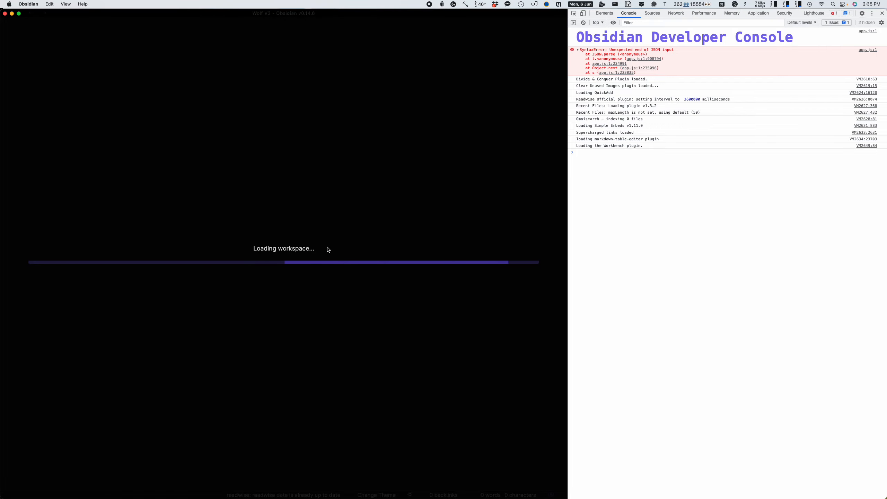
{"action": "scroll", "coordinate": [181, 266], "scroll_direction": "down", "scroll_amount": 15}
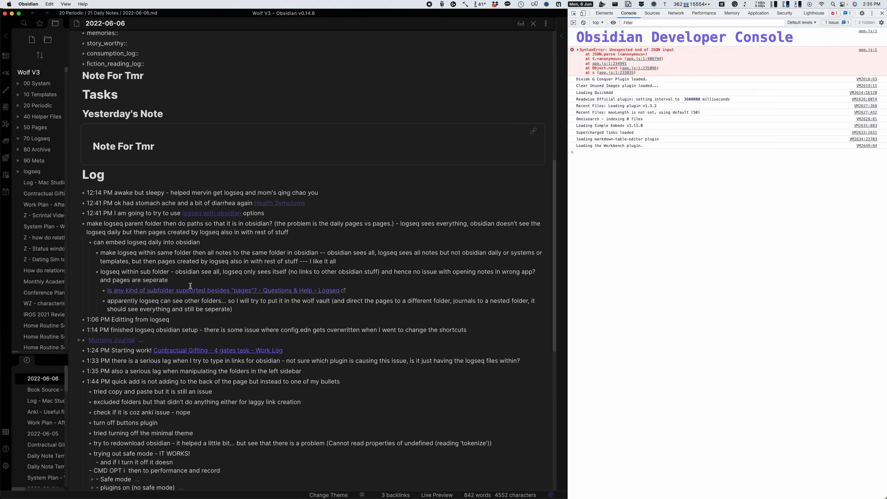
Step: Test link suggestions in the empty last bullet of the Divide and conquer list with "[[" and "is ther", then clear the test text
{"action": "left_click", "coordinate": [152, 261]}
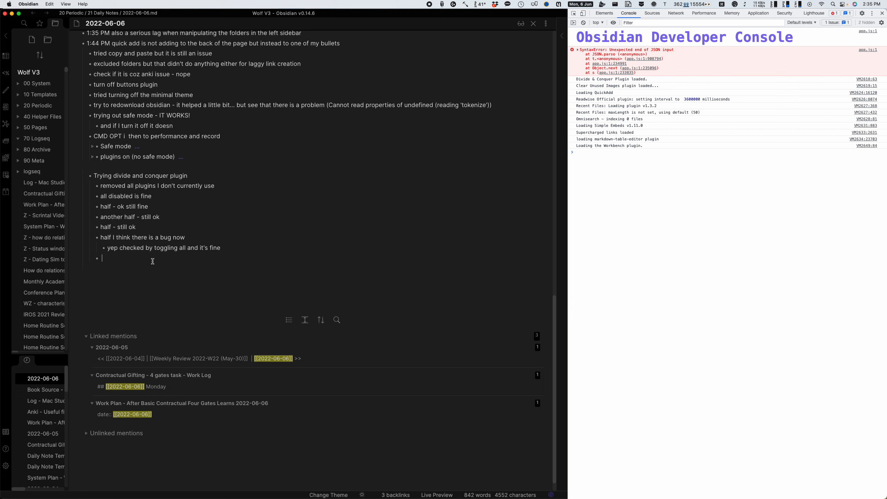
{"action": "type", "text": "[[di"}
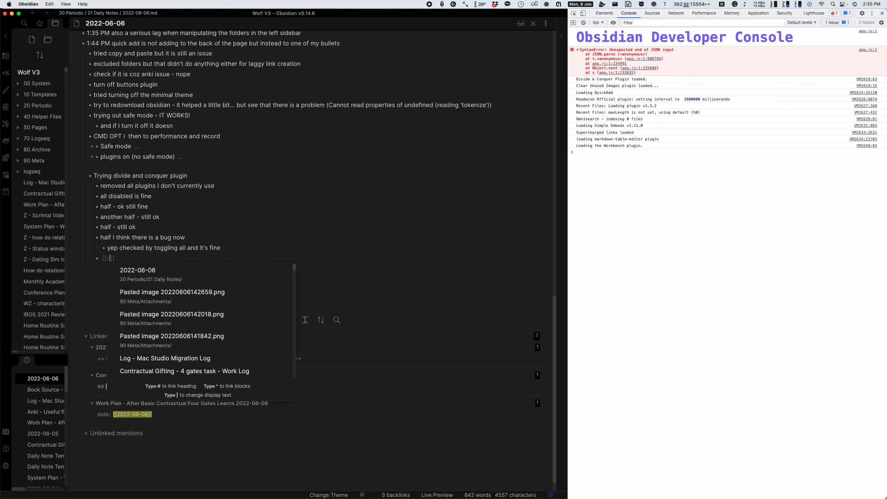
{"action": "key", "text": "BackSpace"}
{"action": "key", "text": "BackSpace"}
{"action": "type", "text": "is ther"}
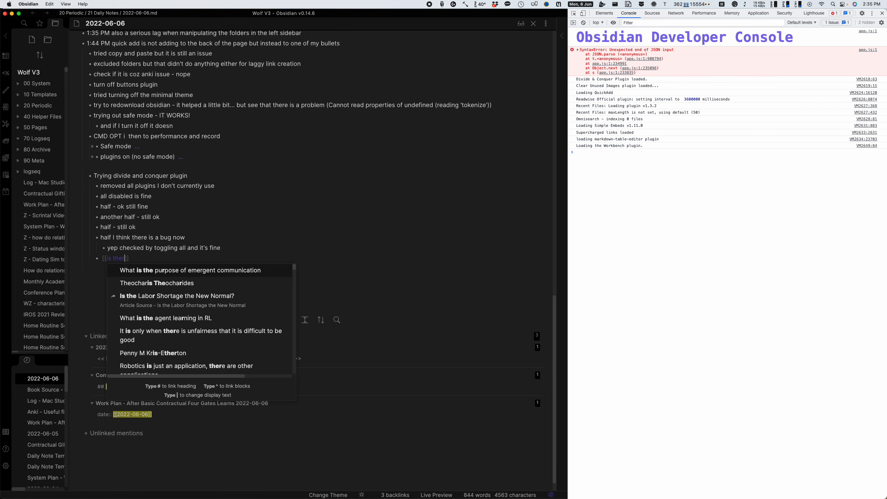
{"action": "key", "text": "BackSpace"}
{"action": "key", "text": "BackSpace"}
{"action": "key", "text": "BackSpace"}
{"action": "key", "text": "BackSpace"}
{"action": "key", "text": "BackSpace"}
{"action": "key", "text": "BackSpace"}
{"action": "key", "text": "BackSpace"}
{"action": "key", "text": "BackSpace"}
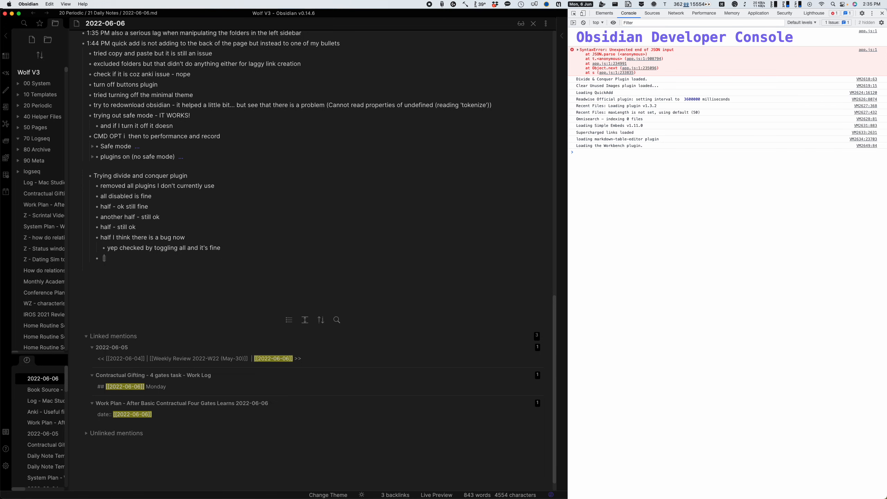
Step: Count the enabled and disabled plugins with Divide & Conquer
{"action": "key", "text": "super+p"}
{"action": "type", "text": "toggle"}
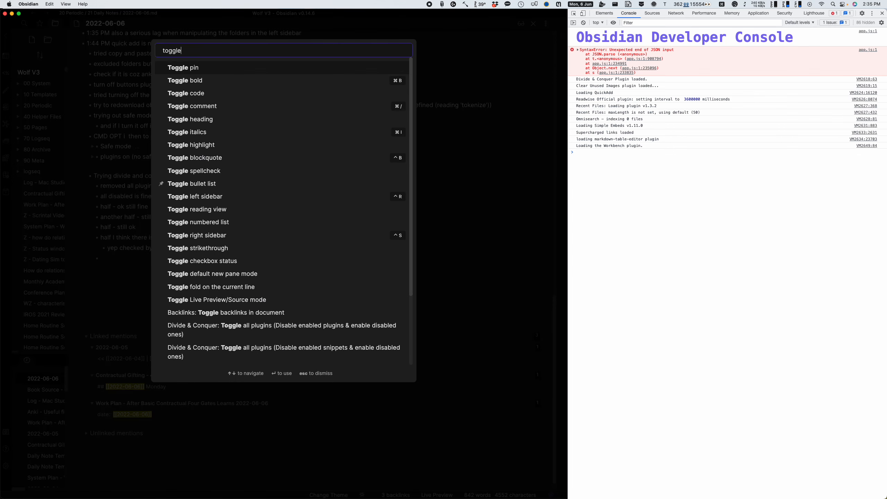
{"action": "key", "text": "Escape"}
{"action": "type", "text": "count"}
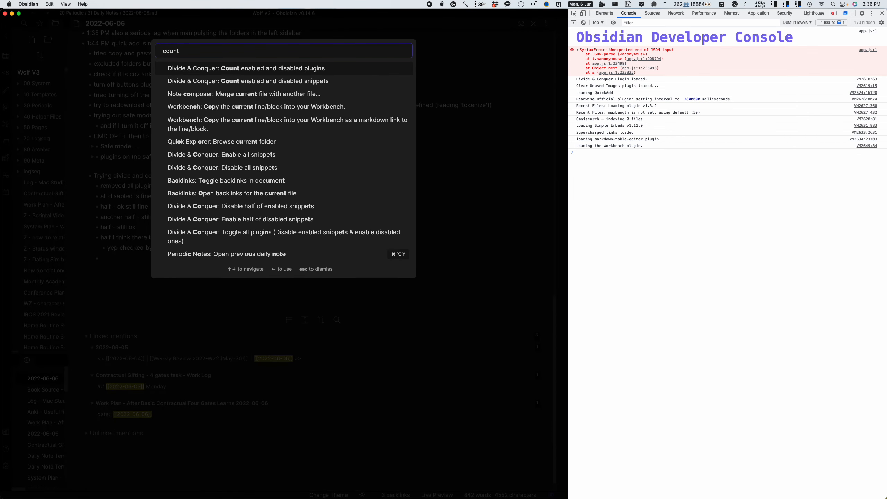
{"action": "key", "text": "Return"}
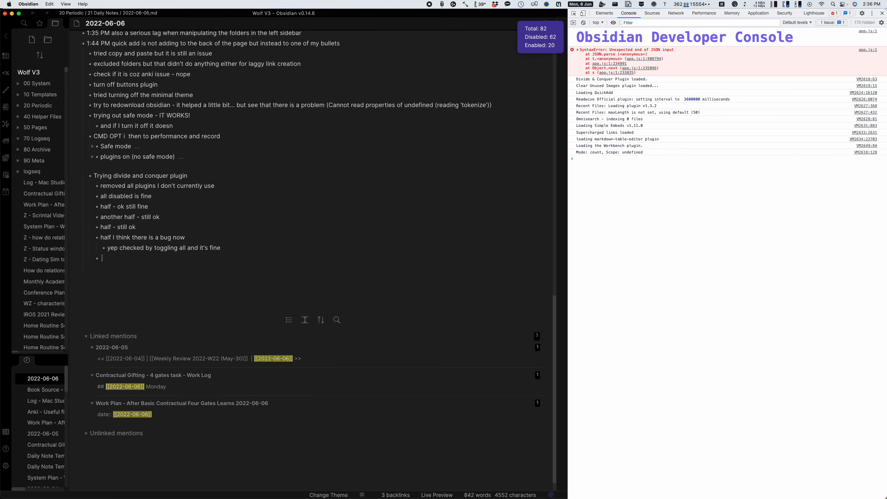
Step: Switch the app appearance to light mode
{"action": "key", "text": "super+p"}
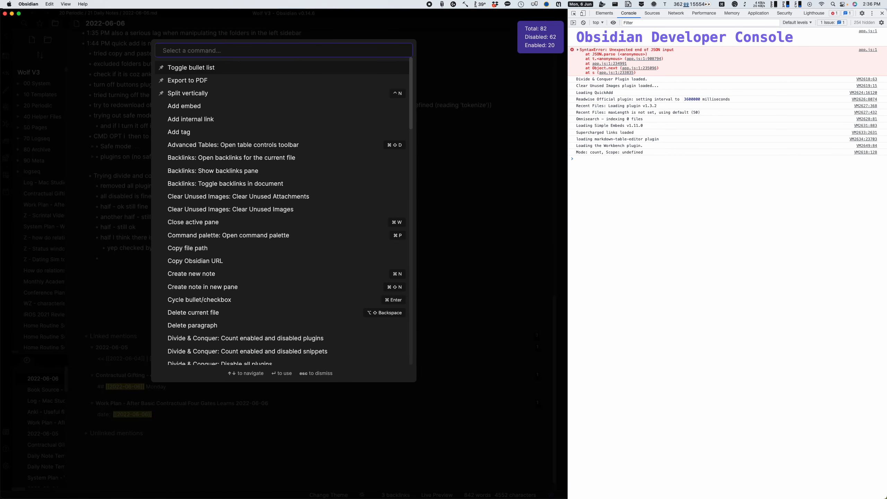
{"action": "type", "text": "togg"}
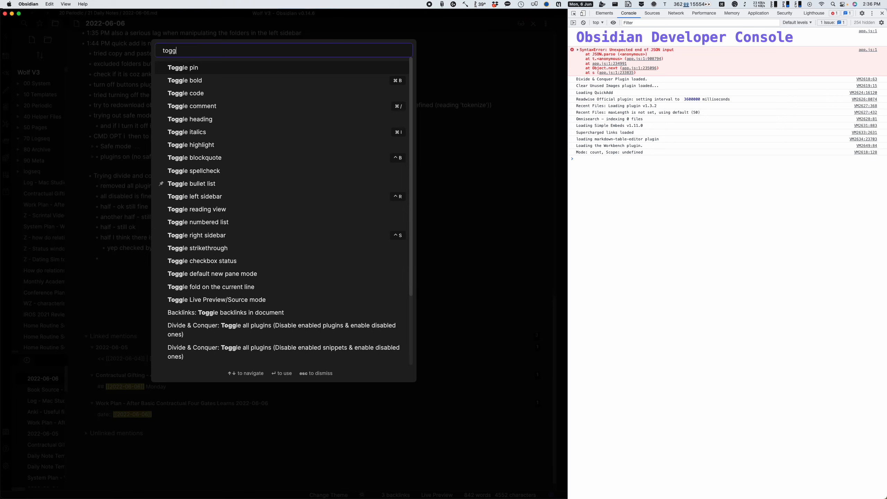
{"action": "key", "text": "super+a"}
{"action": "type", "text": "lig"}
{"action": "key", "text": "Return"}
{"action": "key", "text": "super+p"}
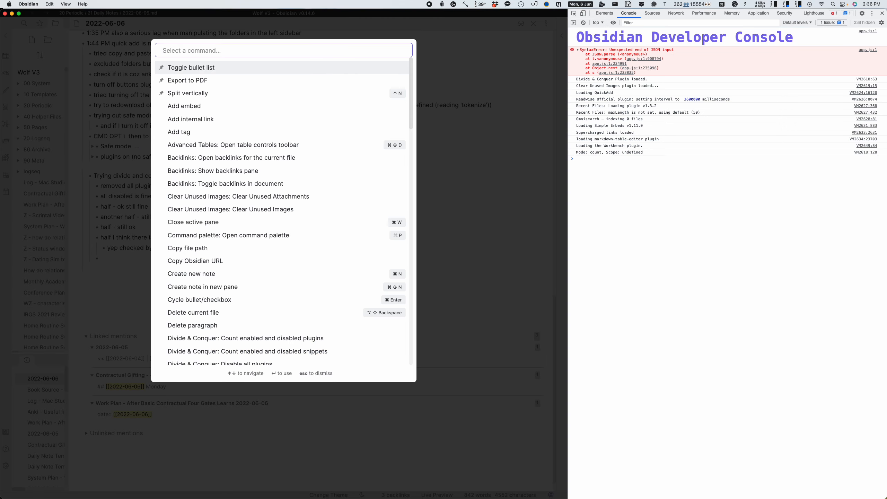
Step: Toggle all plugins with Divide & Conquer, disabling the enabled plugins and enabling the disabled ones
{"action": "type", "text": "toggle "}
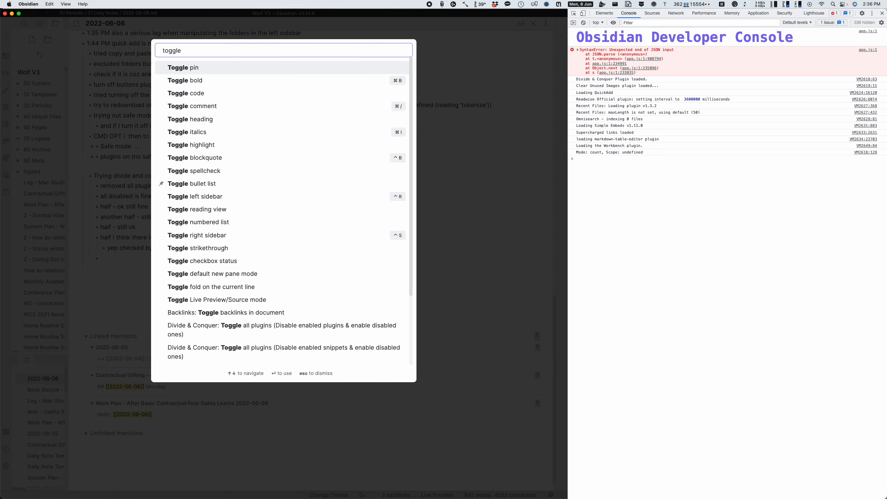
{"action": "type", "text": "blu"}
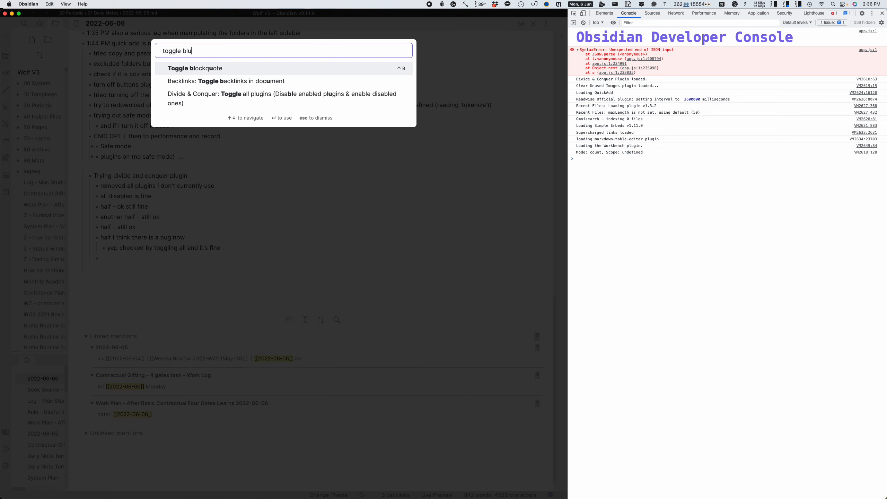
{"action": "key", "text": "Down"}
{"action": "key", "text": "Down"}
{"action": "key", "text": "Return"}
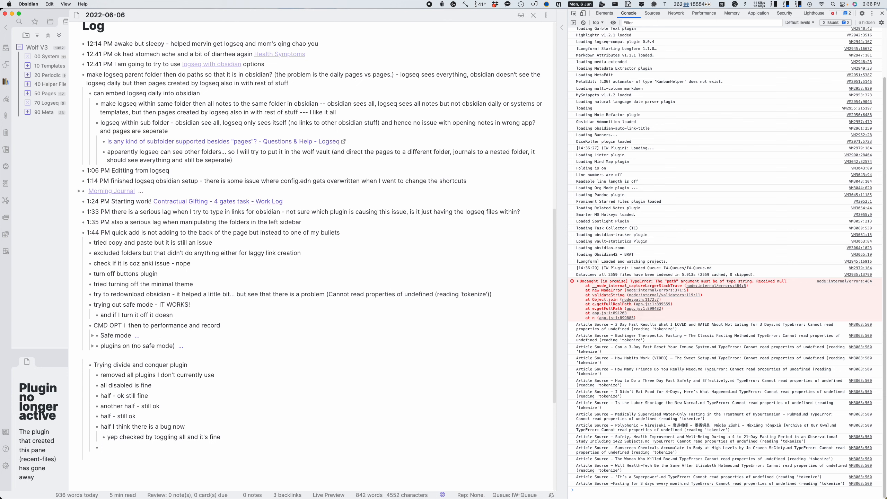
Step: Test link suggestions again in the empty last bullet with "[[d" and clear the test text
{"action": "type", "text": "[[d"}
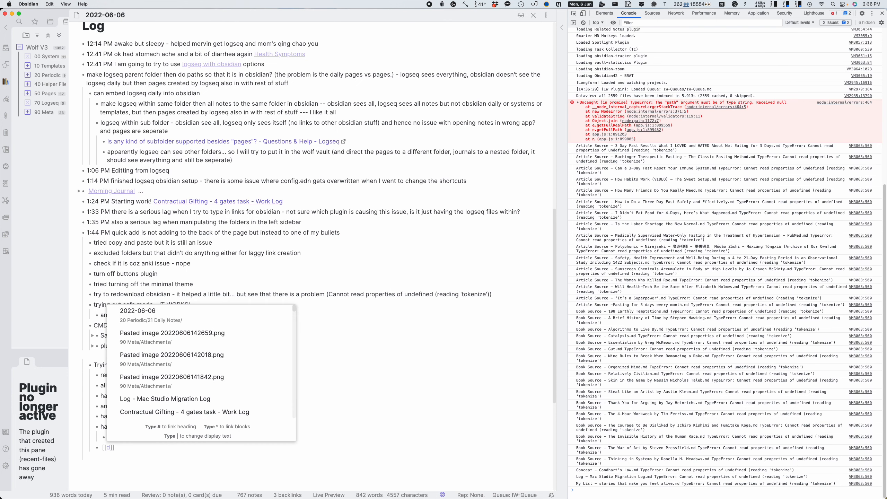
{"action": "key", "text": "BackSpace"}
{"action": "key", "text": "BackSpace"}
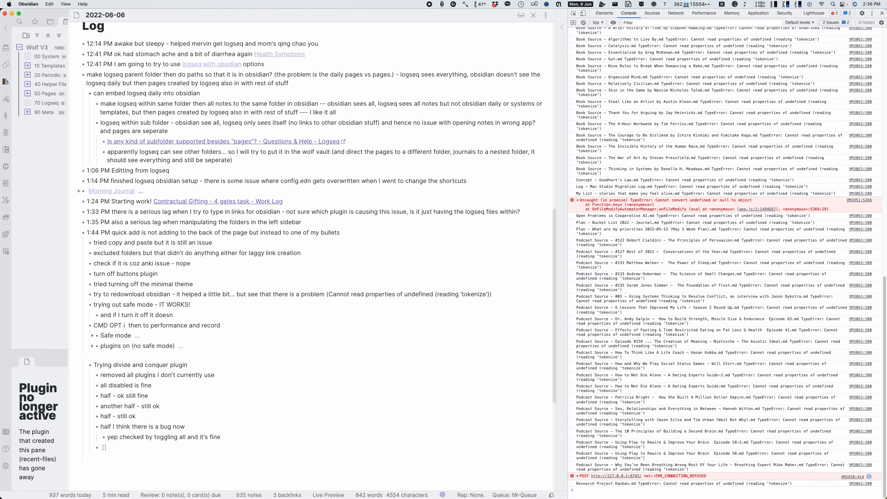
Step: Replace the bullets below "all disabled is fine" with "enable half and when get to significant number enabled yet no bug, toggle"
{"action": "type", "text": "so "}
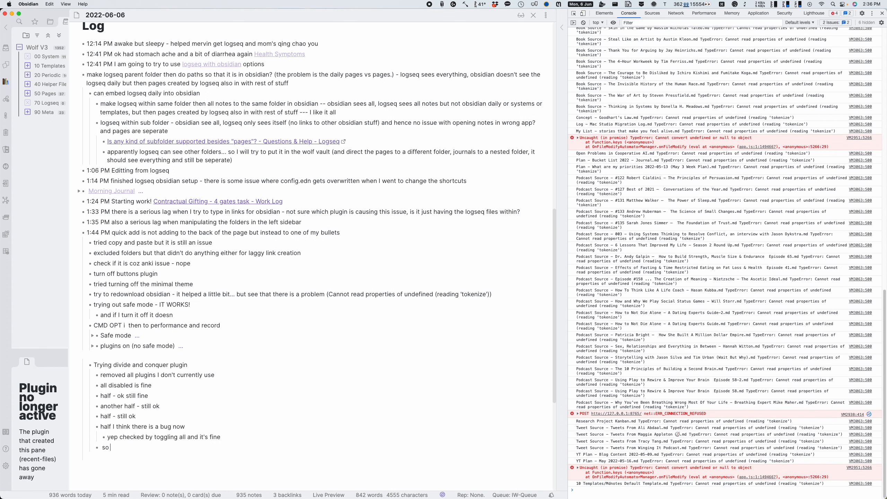
{"action": "type", "text": "en"}
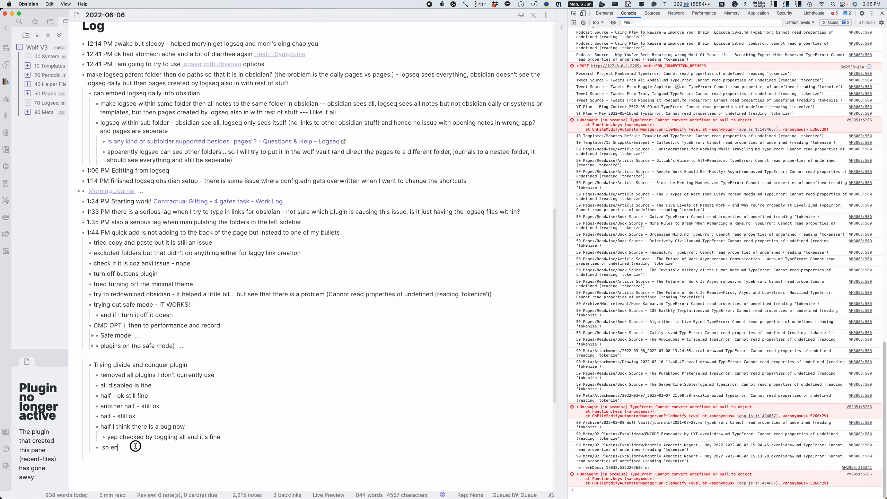
{"action": "left_click_drag", "start_coordinate": [141, 451], "coordinate": [100, 397]}
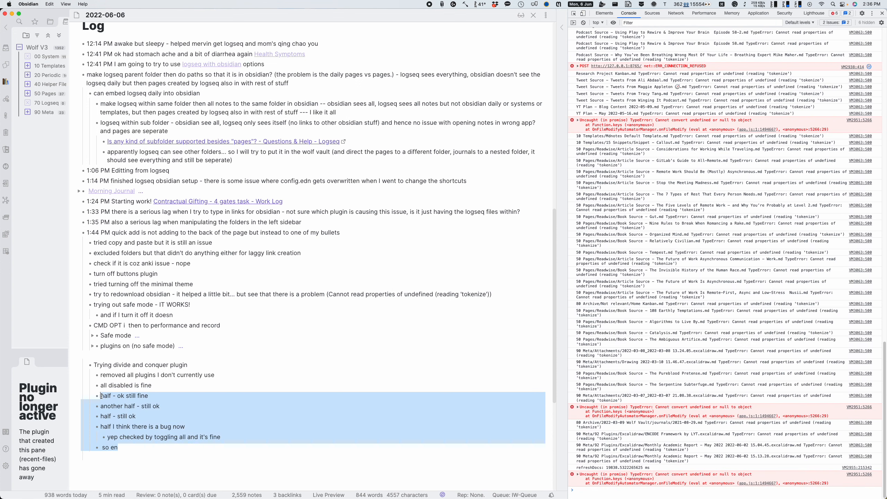
{"action": "type", "text": "enable every"}
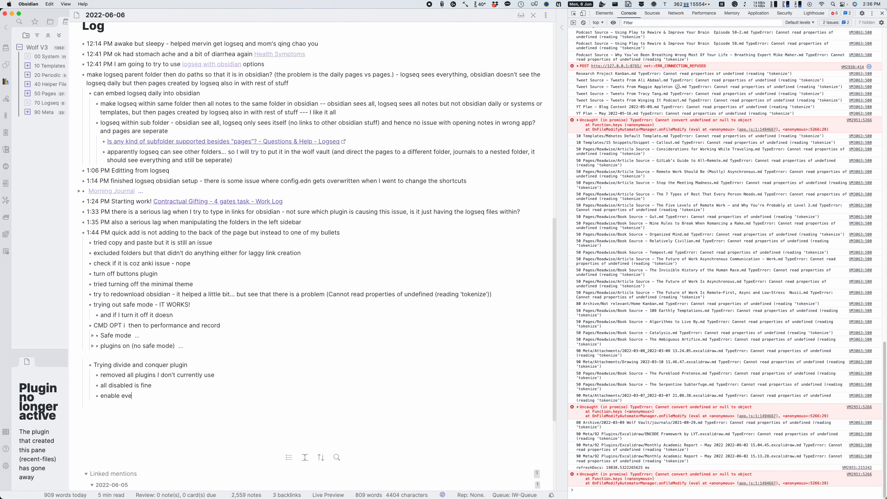
{"action": "key", "text": "BackSpace"}
{"action": "key", "text": "BackSpace"}
{"action": "key", "text": "BackSpace"}
{"action": "key", "text": "BackSpace"}
{"action": "key", "text": "BackSpace"}
{"action": "type", "text": "ha"}
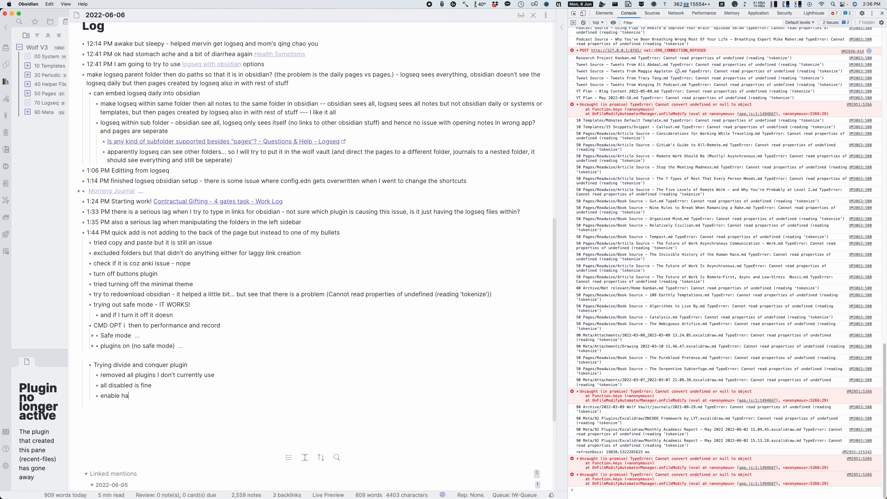
{"action": "type", "text": "lf till"}
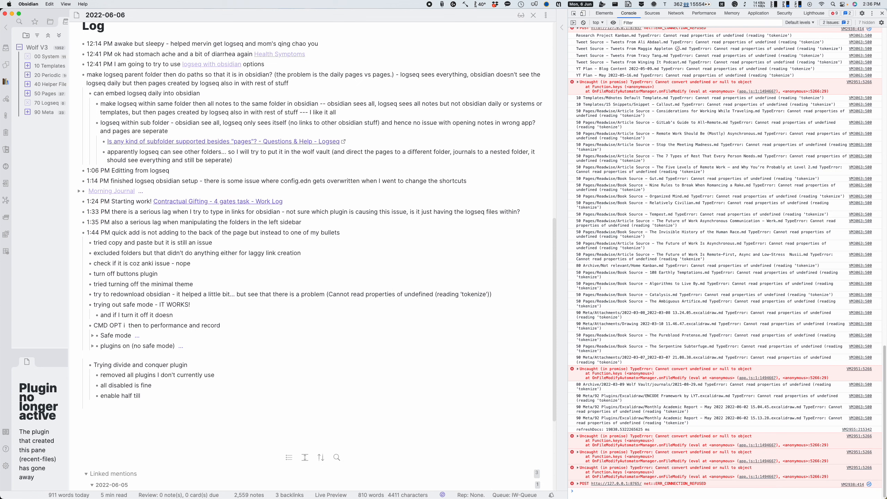
{"action": "key", "text": "BackSpace"}
{"action": "key", "text": "BackSpace"}
{"action": "key", "text": "BackSpace"}
{"action": "key", "text": "BackSpace"}
{"action": "type", "text": "and "}
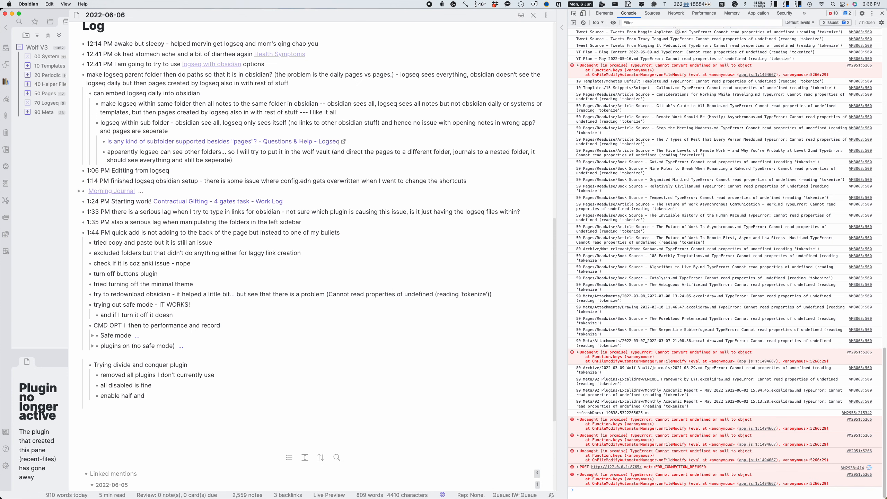
{"action": "type", "text": "when ge"}
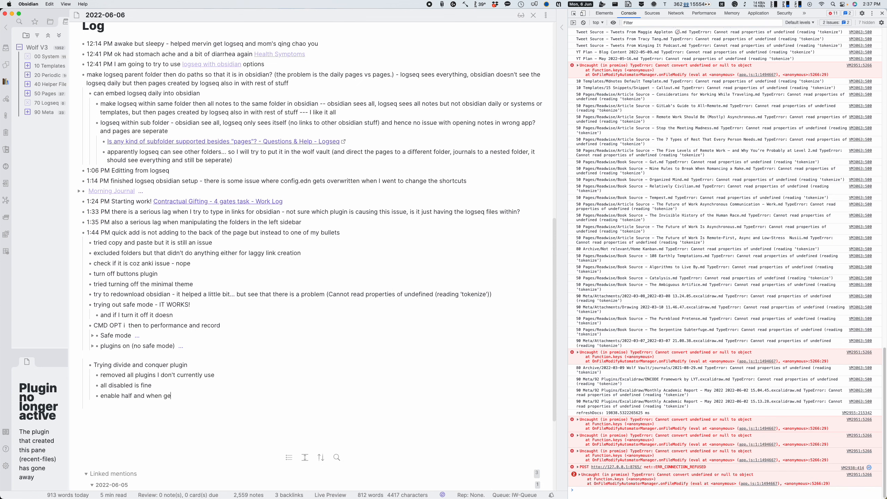
{"action": "type", "text": "t to significa"}
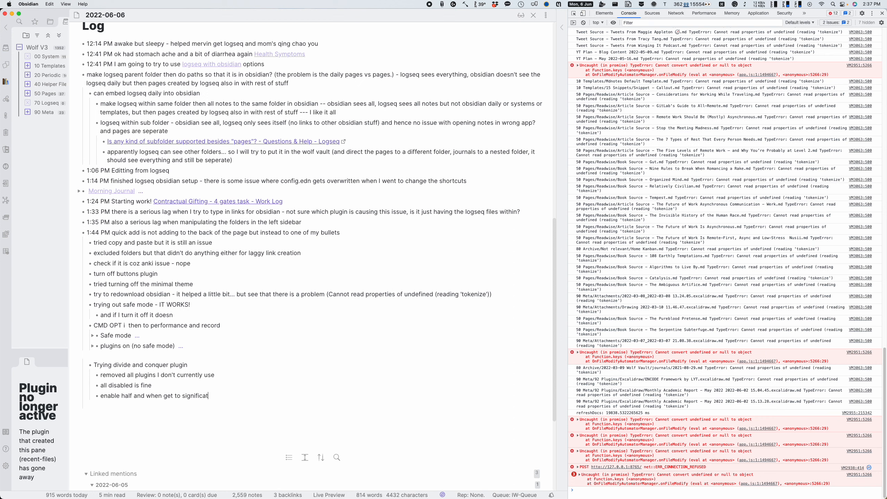
{"action": "type", "text": "nt number enabled yet no"}
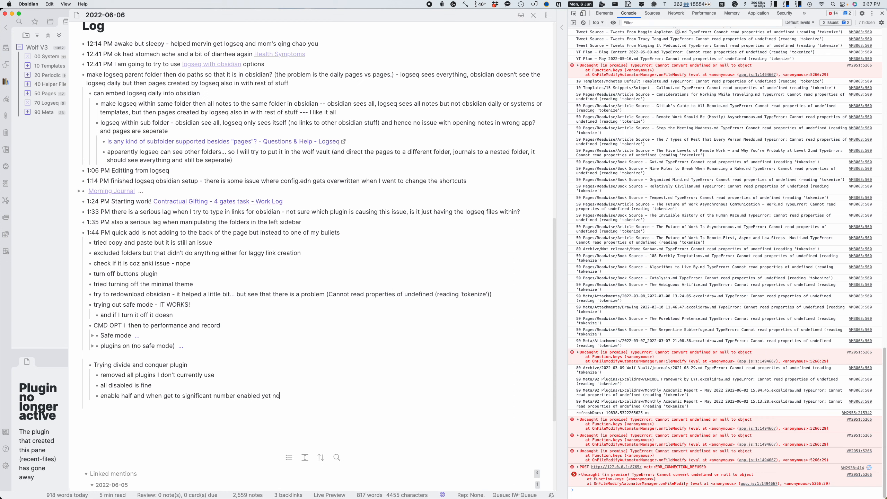
{"action": "type", "text": " bug, toggle"}
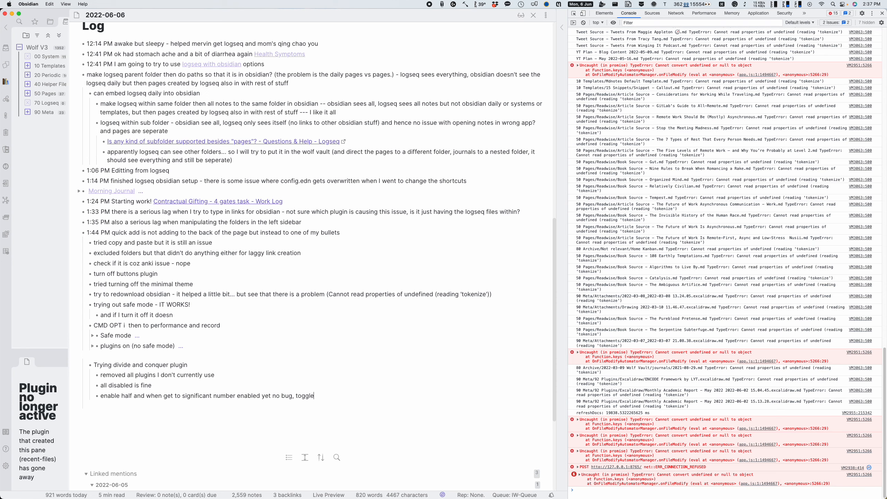
Step: Copy the plugin loading messages at the start of the developer console, before the first error, into the daily note below the bullet list
{"action": "scroll", "coordinate": [662, 383], "scroll_direction": "up", "scroll_amount": 20}
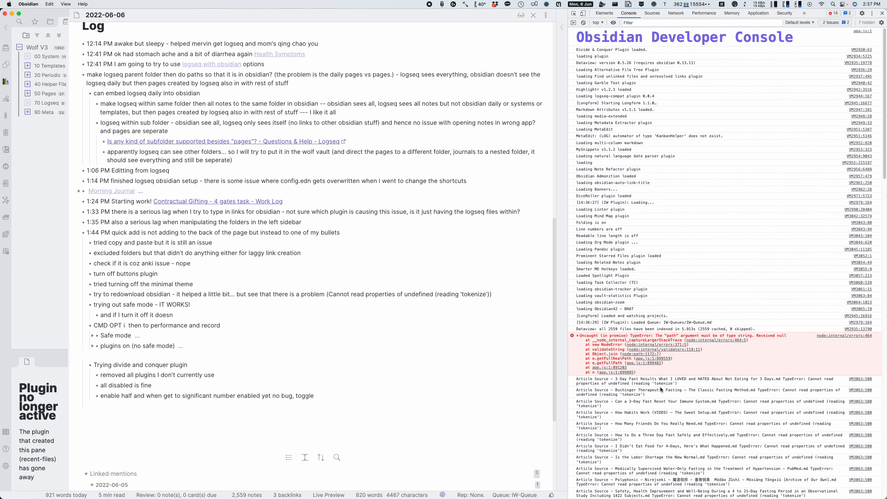
{"action": "left_click_drag", "start_coordinate": [576, 48], "coordinate": [731, 325]}
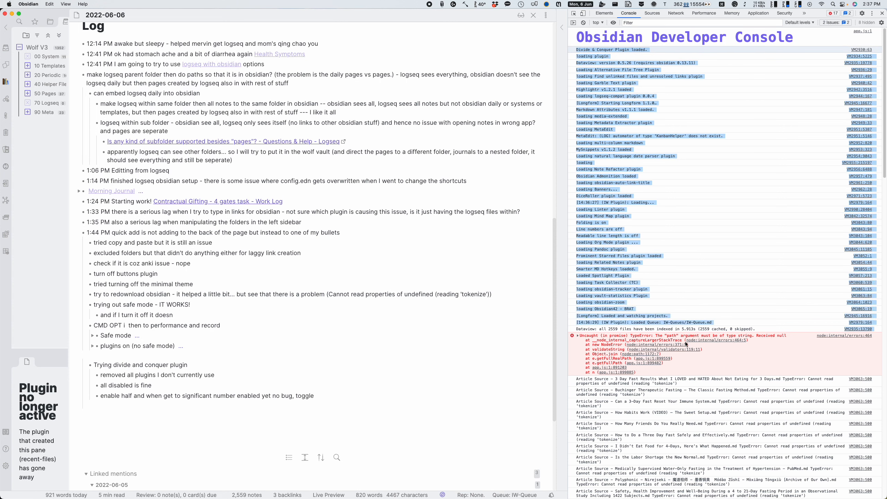
{"action": "left_click", "coordinate": [214, 425]}
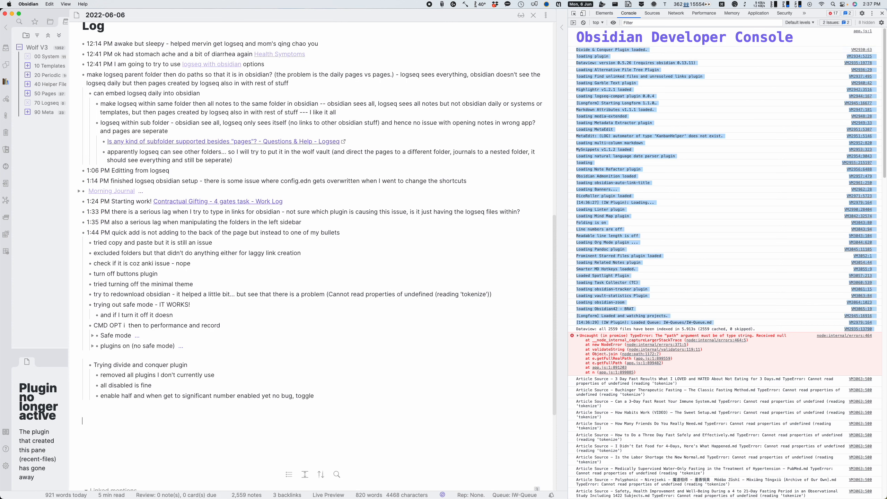
{"action": "type", "text": "Divide & Conquer Plugin loaded. VM2934:5225 loading plugin VM2935:19778 Dataview: version 0.5.26 (requires obsidian 0.13.11) VM2936:29 Loading Alternative File Tree Plugin VM2937:495 loading Find unlinked files and unresolved links plugin VM2940:42 loading Garble Text plugin VM2942:3516 Highlightr v1.2.1 loaded VM2944:167 Loading logseq-compat plugin 0.0.4 VM2945:16677 [Longform] Starting Longform 1.1.0... VM2947:181 Markdown Attributes v1.1.1 loaded. VM2948:28 loading media-extended VM2949:33 loading Metadata Extractor plugin VM2951:5387 Loading MetaEdit VM2951:5146 MetaEdit: (LOG) automator of type 'KanbanHelper' does not exist. VM2952:820 Loading multi-column markdown VM2953:323 MySnippets v1.1.2 loaded VM2954:9043 Loading natural language date parser plugin VM2955:215197 loading VM2956:6488 Loading Note Refactor plugin VM2957:479 Obsidian Admonition loaded VM2961:250 loading obsidian-auto-link-title VM2962:28 Loading Banners... VM2971:5723 DiceRoller plugin loaded VM2979:164 [14:36:27] (IW Plugin): Loading... VM2990:28404 Loading Linter plugin VM3042:32574 Loading Mind Map plugin VM3043:80 Folding is on VM3043:94 Line numbers are off VM3043:104 Readable line length is off VM3044:620 Loading Org Mode plugin ... VM3045:11185 Loading Pandoc plugin VM3052:1 Prominent Starred Files plugin loaded VM3054:44 loading Related Notes plugin VM3055:9 Smarter MD Hotkeys loaded. VM3057:213 Loaded Spotlight Plugin VM3060:539 loading Task Collector (TC) VM3061:15 loading obsidian-tracker plugin VM3063:84 Loading vault-statistics Plugin VM3064:1023 Loading obsidian-zoom VM3065:19 loading Obsidian42 - BRAT VM2945:16916 [Longform] Loaded and watching projects. VM2979:164 [14:36:29] (IW Plugin): Loaded Queue: IW-Queues/IW-Queue.md VM2935:13790"}
Step: Label the pasted console log "ISSUES" on the line above it
{"action": "scroll", "coordinate": [243, 403], "scroll_direction": "up", "scroll_amount": 5}
{"action": "left_click", "coordinate": [118, 261]}
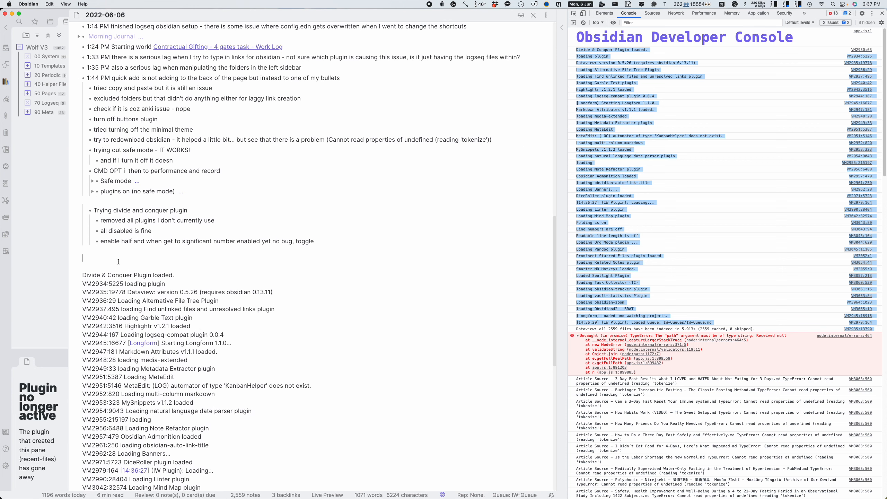
{"action": "type", "text": "ISSUES"}
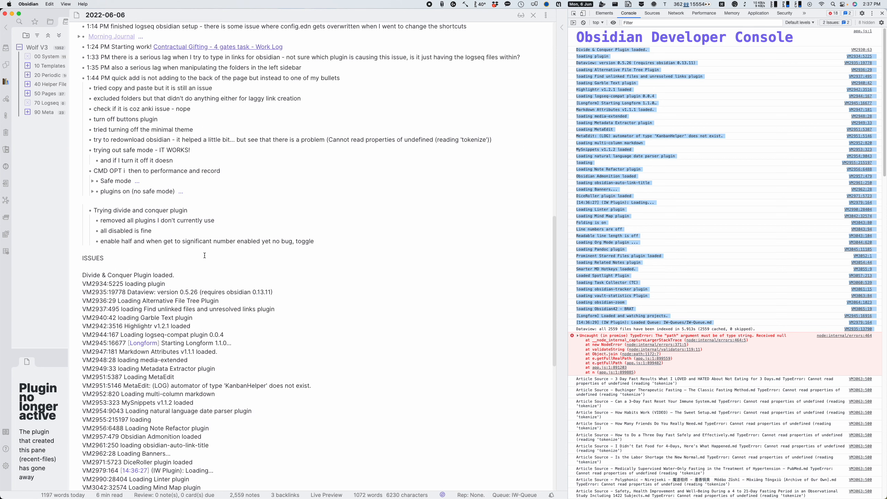
Step: Complete the last bullet of the divide and conquer list by appending "to switch" after "toggle"
{"action": "key", "text": "super+p"}
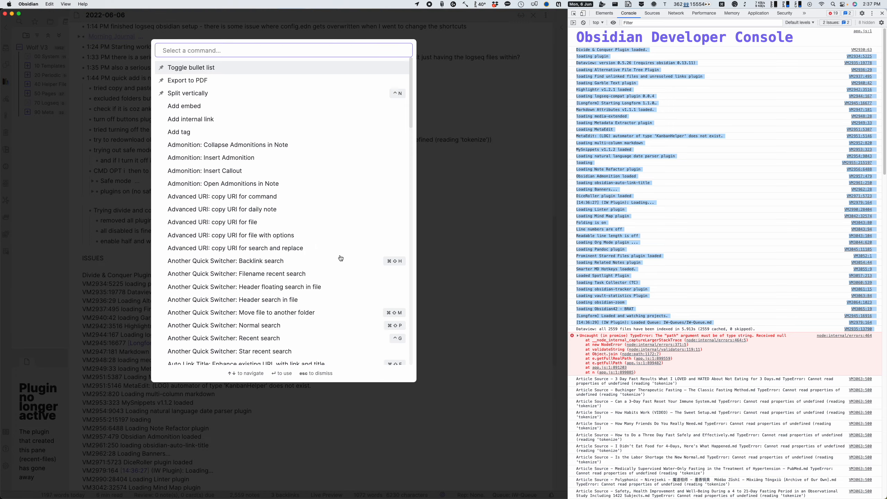
{"action": "key", "text": "Escape"}
{"action": "type", "text": "to switch"}
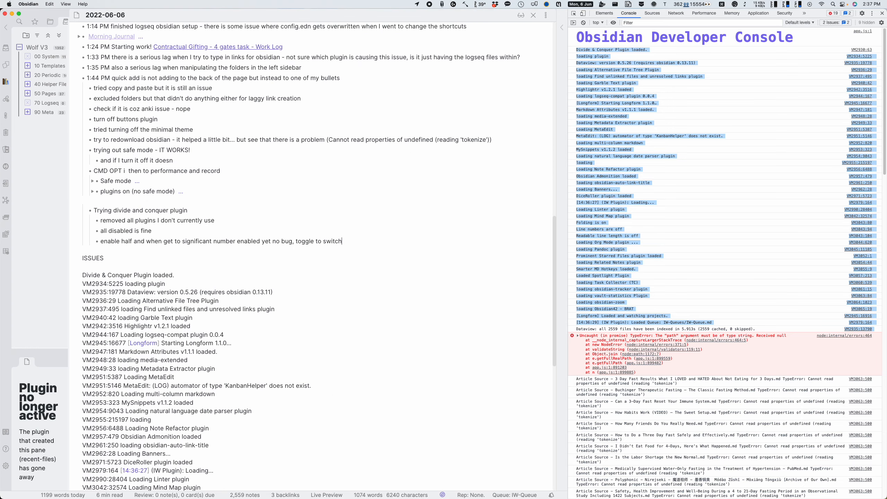
Step: Add a bullet reading "now should have bug, and try to slowly disable half" at the end of the divide and conquer list
{"action": "key", "text": "Return"}
{"action": "type", "text": "now"}
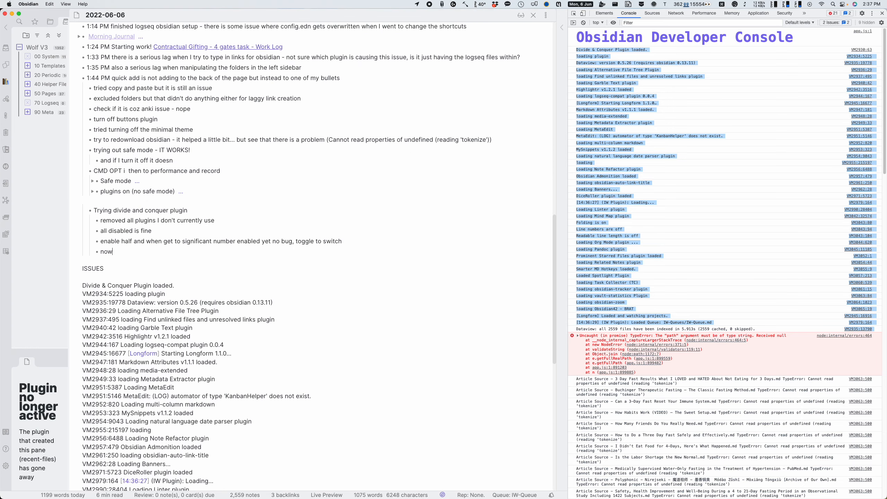
{"action": "type", "text": " should have bug, and tri"}
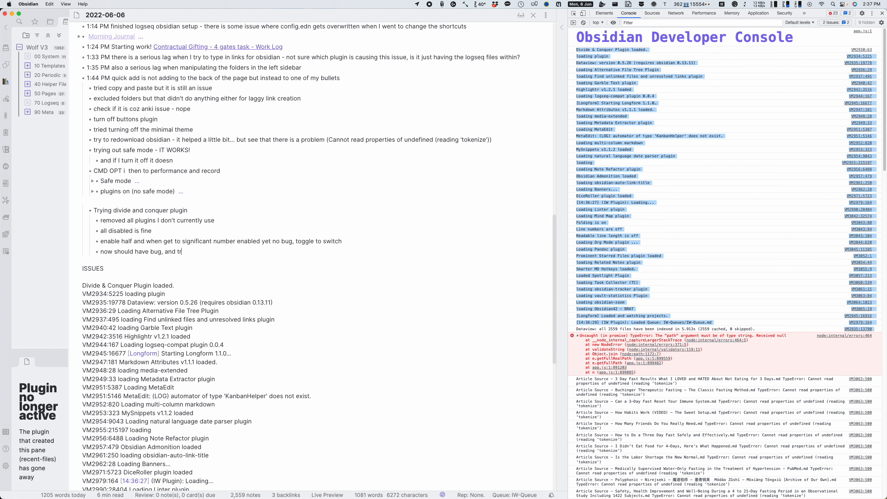
{"action": "key", "text": "BackSpace"}
{"action": "type", "text": "y to slowly "}
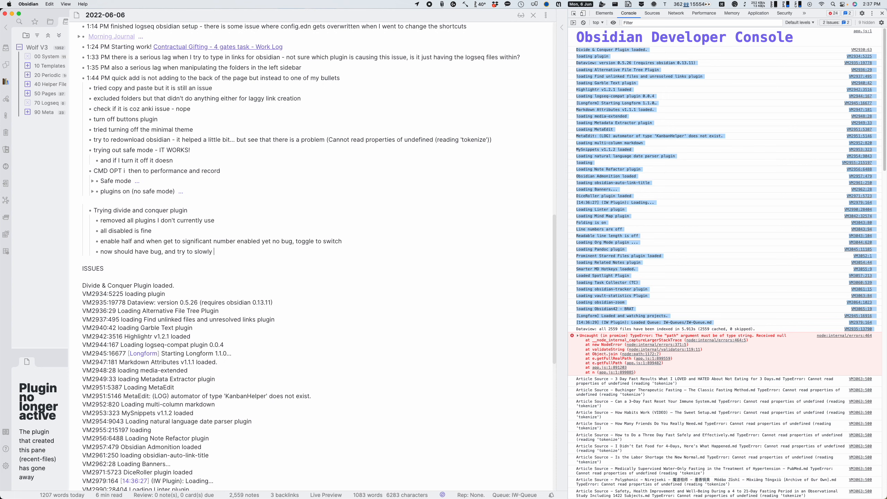
{"action": "type", "text": "disable half"}
Step: Disable half of the enabled plugins with Divide & Conquer
{"action": "key", "text": "super+p"}
{"action": "type", "text": "dis"}
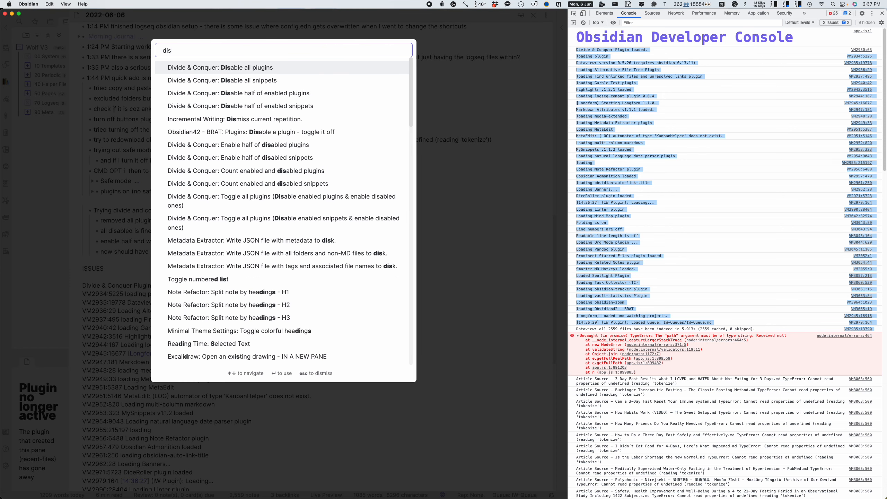
{"action": "key", "text": "Down"}
{"action": "key", "text": "Down"}
{"action": "key", "text": "Return"}
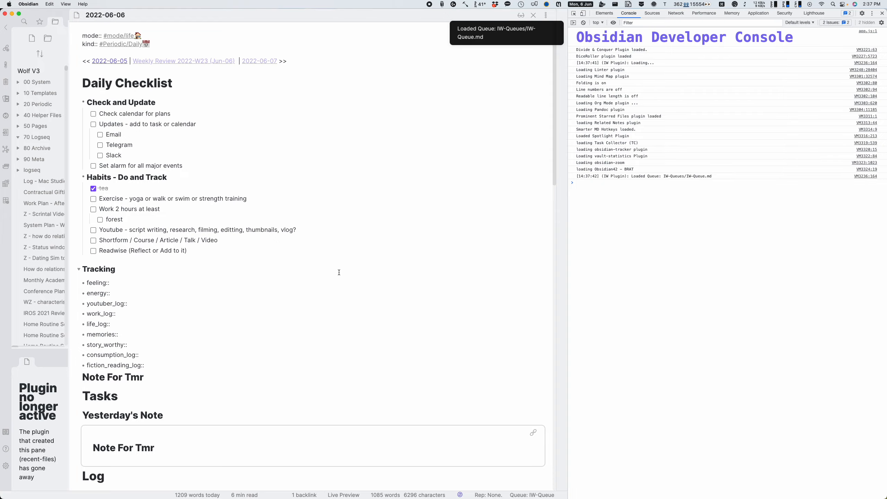
Step: Add an empty bullet after "try to slowly disable half", test link suggestions there with "[[dd", and clear the test text
{"action": "scroll", "coordinate": [337, 272], "scroll_direction": "down", "scroll_amount": 5}
{"action": "scroll", "coordinate": [307, 287], "scroll_direction": "down", "scroll_amount": 15}
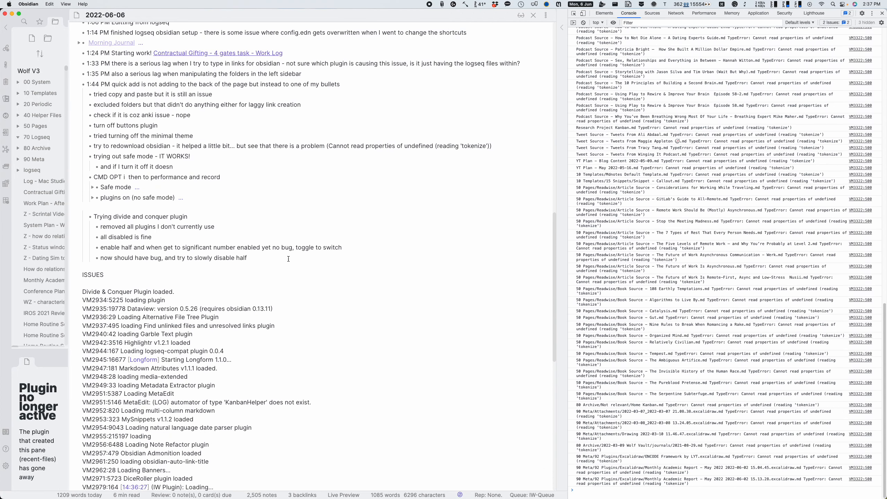
{"action": "left_click", "coordinate": [288, 259]}
{"action": "key", "text": "Return"}
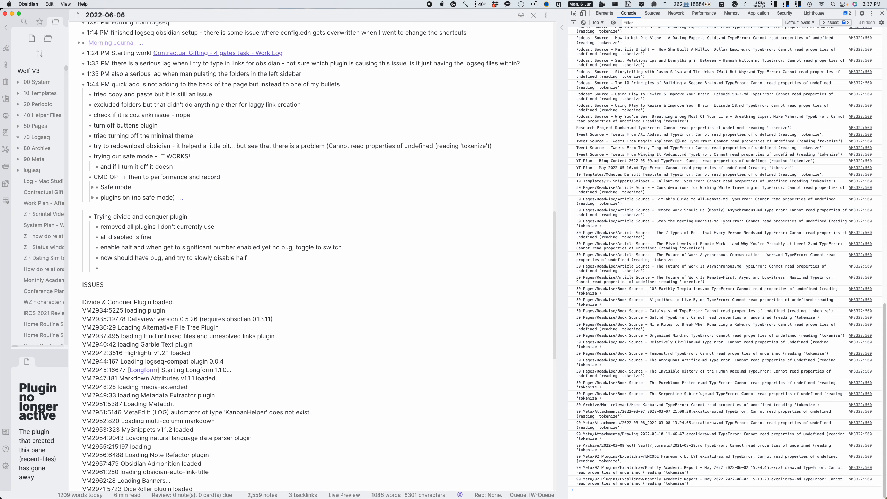
{"action": "type", "text": "[[dd"}
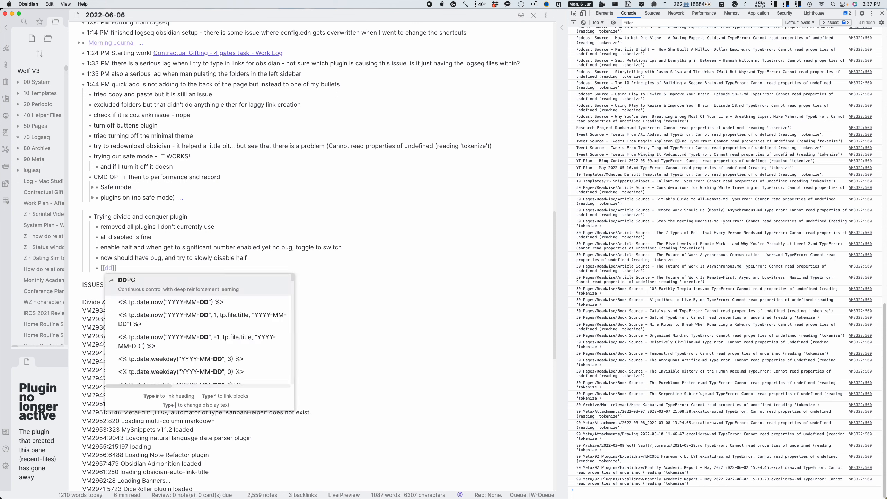
{"action": "key", "text": "BackSpace"}
{"action": "key", "text": "BackSpace"}
{"action": "key", "text": "BackSpace"}
{"action": "key", "text": "BackSpace"}
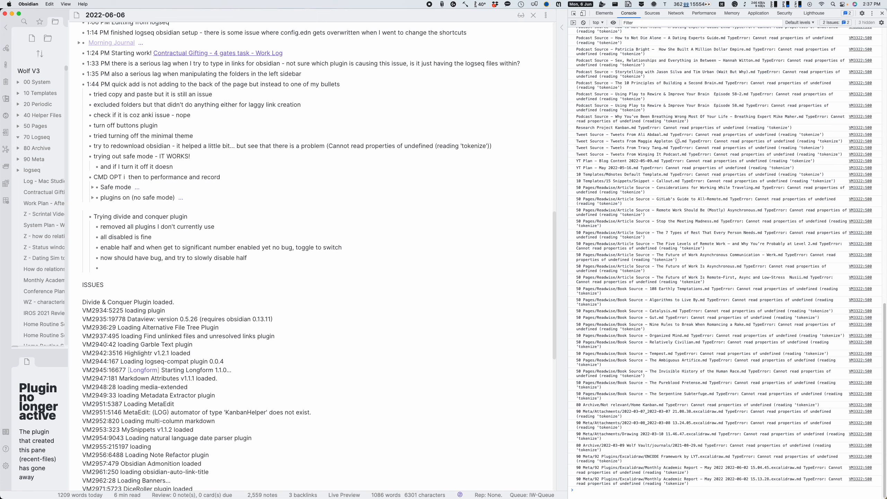
Step: Check the plugin loading messages at the start of the developer console and count the enabled and disabled plugins with Divide & Conquer
{"action": "key", "text": "super+p"}
{"action": "key", "text": "Escape"}
{"action": "scroll", "coordinate": [699, 291], "scroll_direction": "up", "scroll_amount": 15}
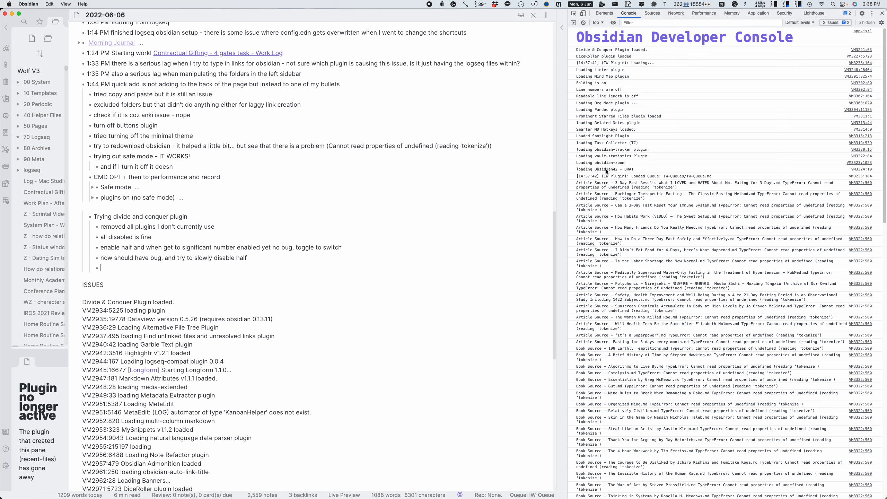
{"action": "left_click", "coordinate": [301, 296]}
{"action": "key", "text": "super+p"}
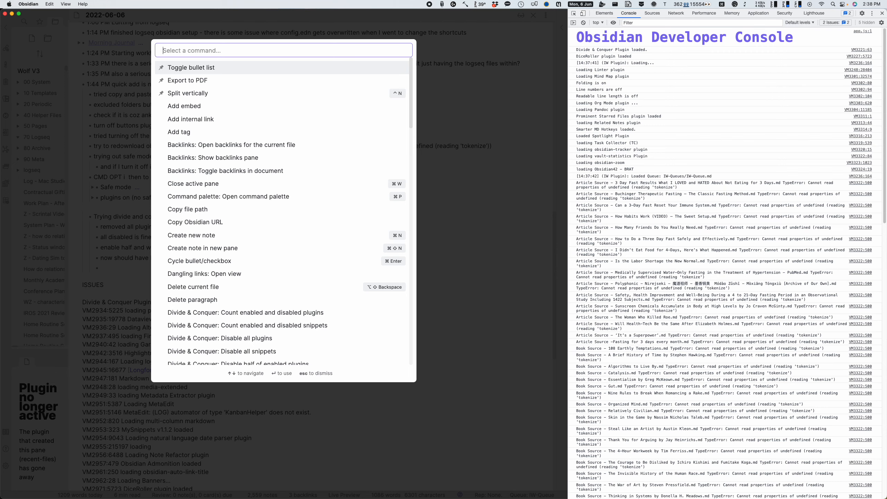
{"action": "type", "text": "divc"}
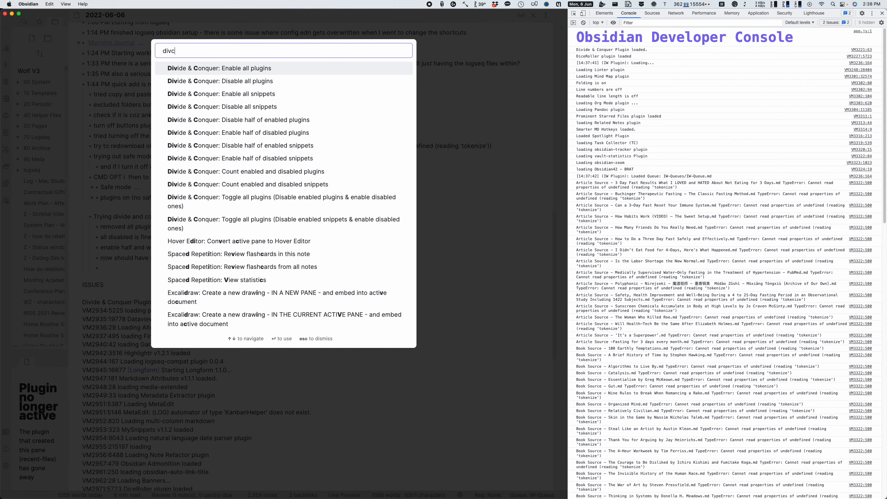
{"action": "left_click", "coordinate": [354, 175]}
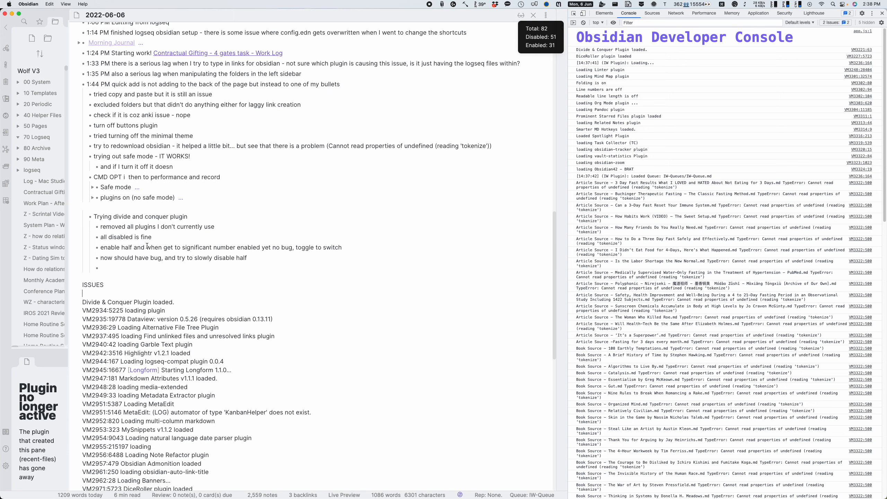
Step: Toggle all plugins with Divide & Conquer so that enabled ones are disabled and disabled ones enabled
{"action": "left_click", "coordinate": [147, 268]}
{"action": "key", "text": "super+p"}
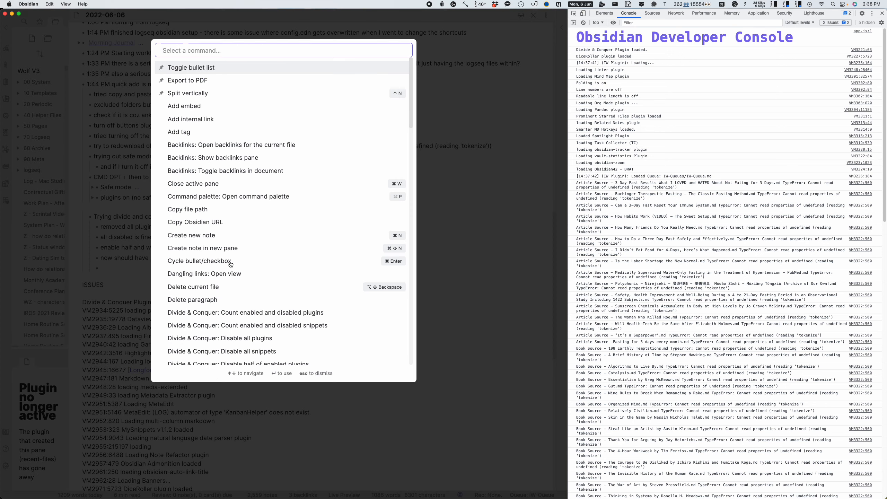
{"action": "type", "text": "toggle"}
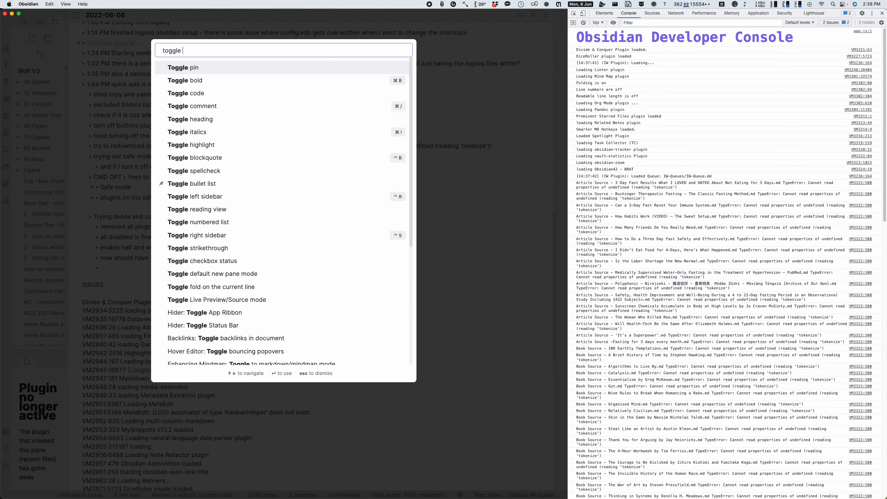
{"action": "type", "text": " plu"}
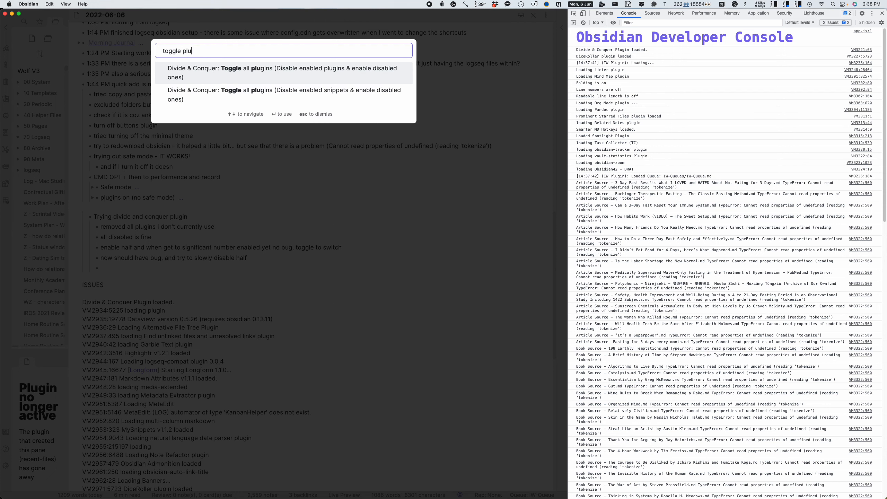
{"action": "key", "text": "Return"}
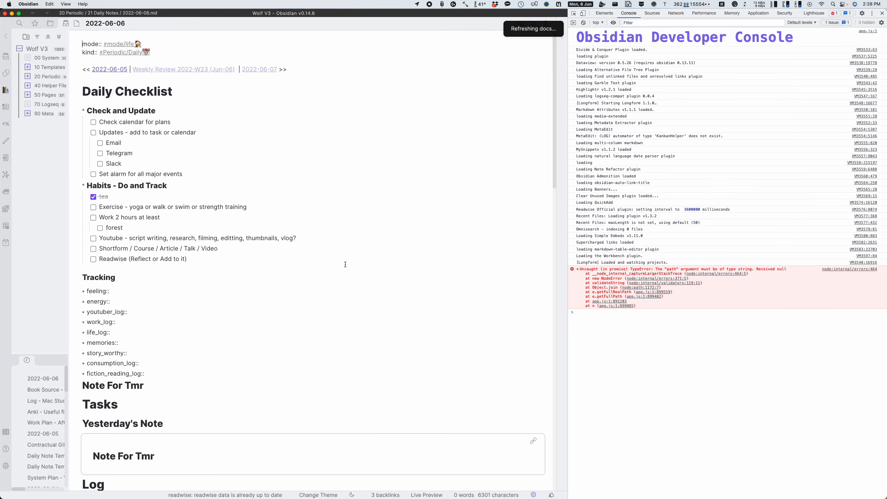
Step: Delete the pasted console log below the "ISSUES" line in the daily note
{"action": "scroll", "coordinate": [345, 264], "scroll_direction": "down", "scroll_amount": 20}
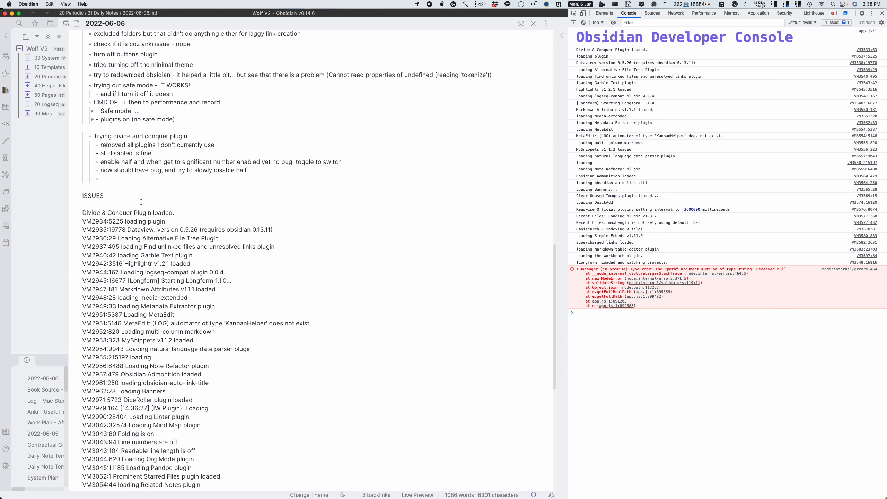
{"action": "left_click_drag", "start_coordinate": [144, 219], "coordinate": [297, 299]}
{"action": "key", "text": "BackSpace"}
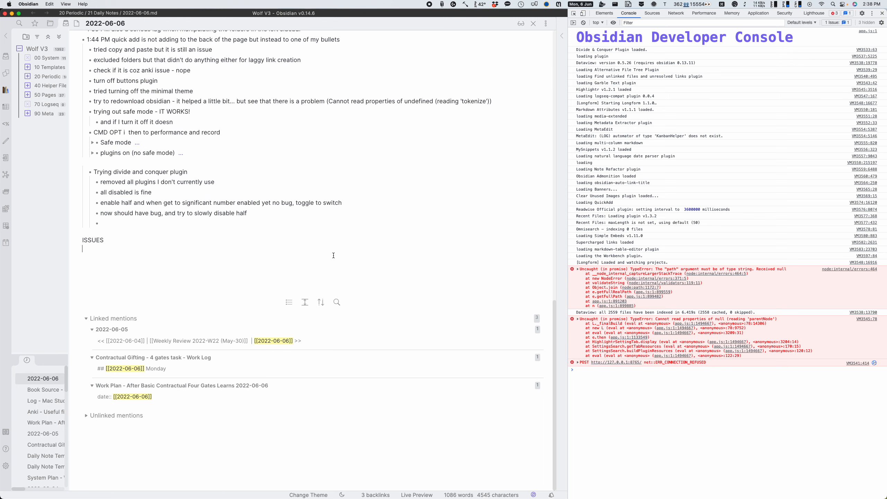
Step: Test link suggestions repeatedly in the empty last bullet with "[[to" and "[[a", and clear the test text
{"action": "left_click", "coordinate": [201, 225]}
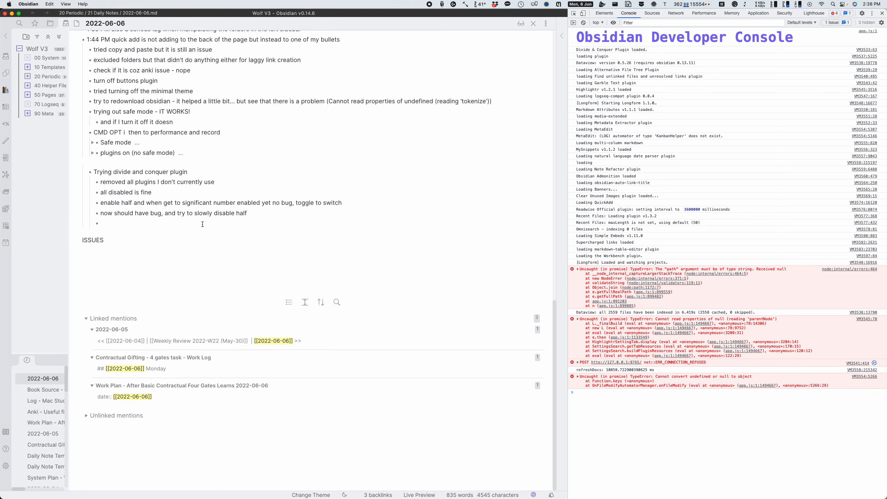
{"action": "type", "text": "[[to"}
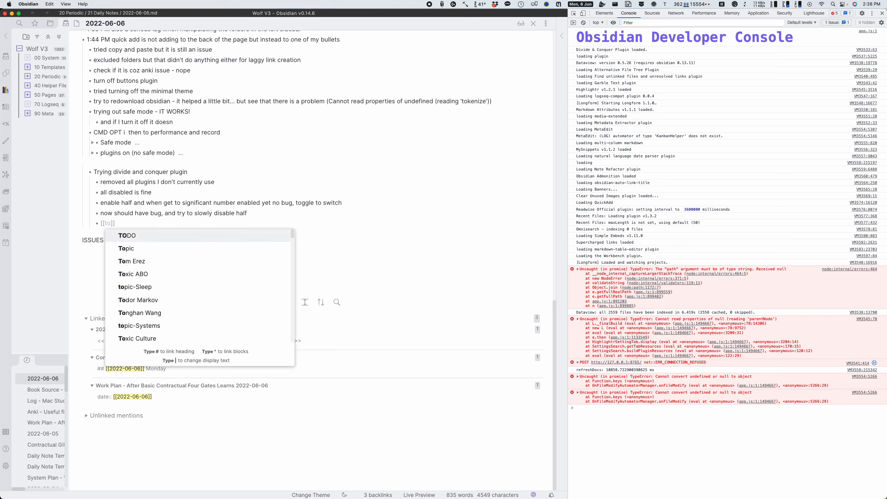
{"action": "key", "text": "BackSpace"}
{"action": "key", "text": "BackSpace"}
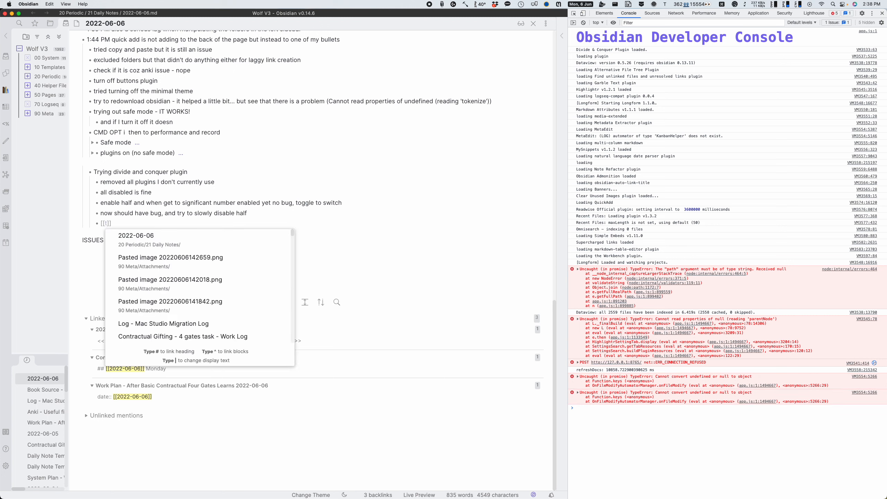
{"action": "type", "text": "to"}
{"action": "key", "text": "BackSpace"}
{"action": "key", "text": "BackSpace"}
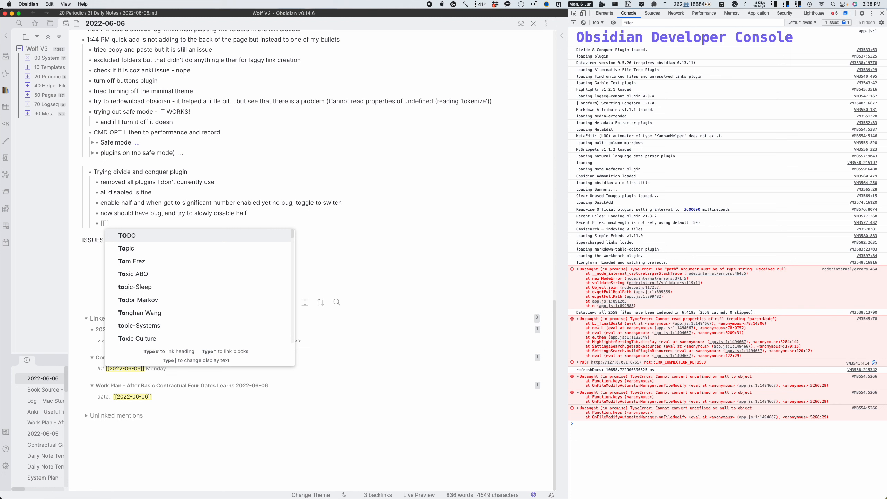
{"action": "key", "text": "BackSpace"}
{"action": "key", "text": "BackSpace"}
{"action": "type", "text": "[["}
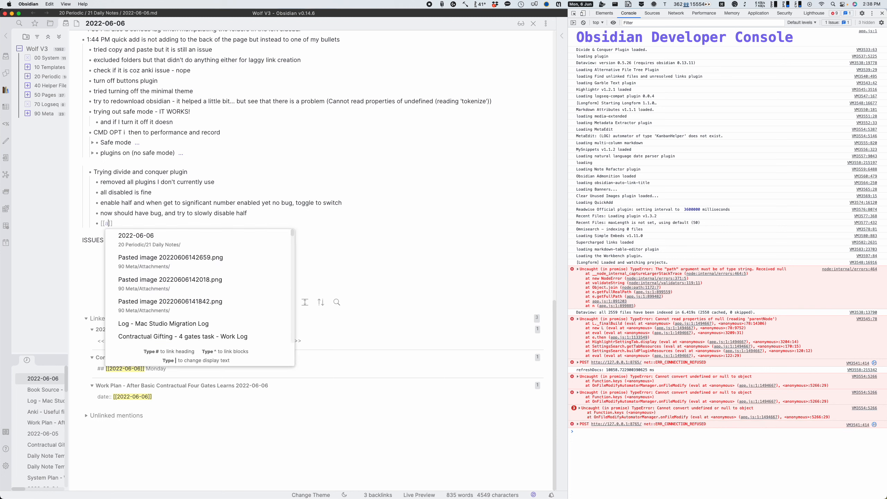
{"action": "type", "text": "a"}
{"action": "key", "text": "BackSpace"}
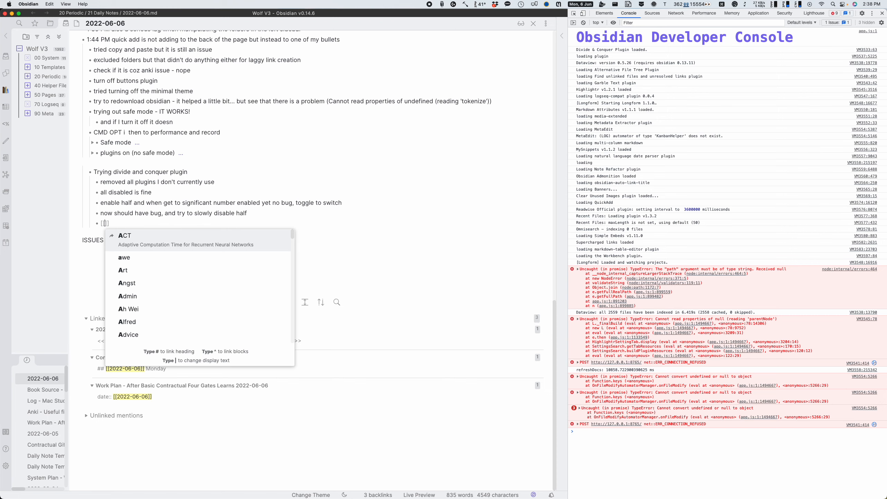
{"action": "key", "text": "BackSpace"}
{"action": "key", "text": "BackSpace"}
Step: Count the enabled and disabled plugins with Divide & Conquer
{"action": "key", "text": "super+p"}
{"action": "type", "text": "doun"}
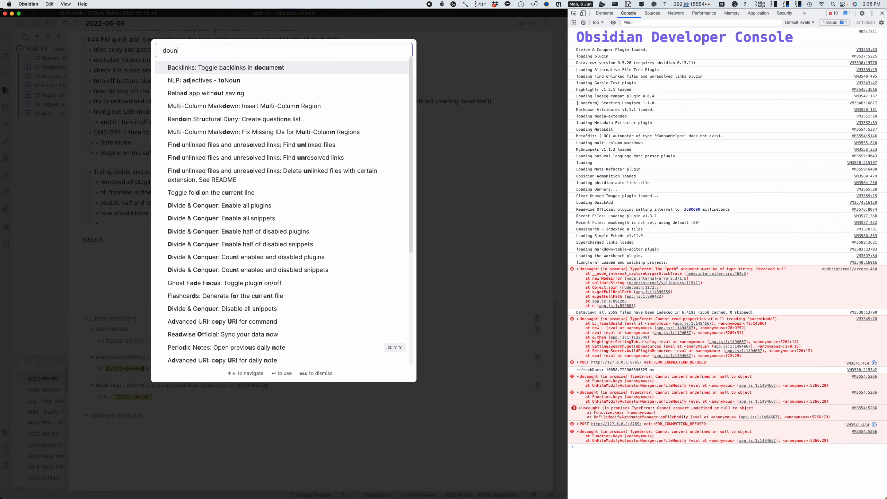
{"action": "key", "text": "BackSpace"}
{"action": "key", "text": "BackSpace"}
{"action": "key", "text": "BackSpace"}
{"action": "key", "text": "BackSpace"}
{"action": "type", "text": "count"}
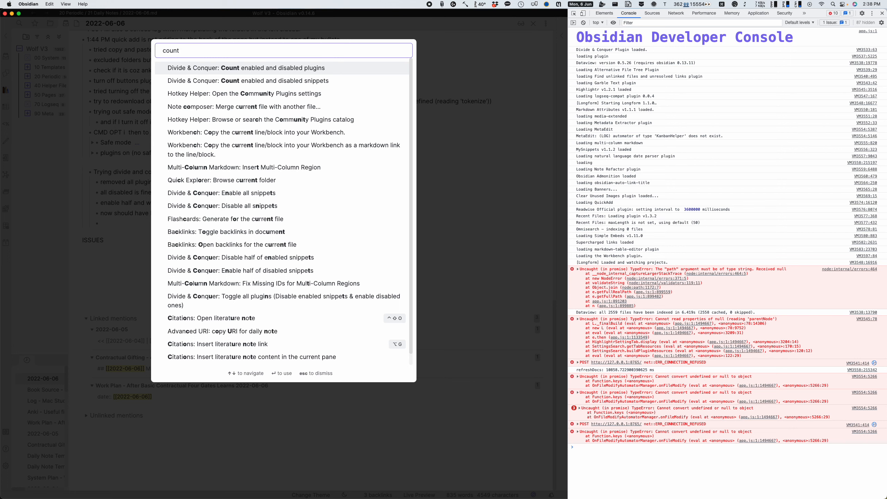
{"action": "key", "text": "Return"}
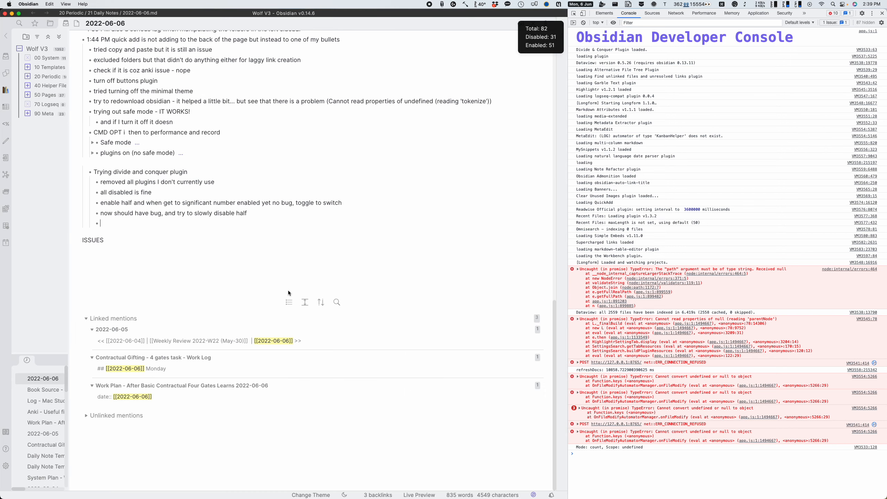
Step: Disable half of the currently enabled plugins with Divide & Conquer
{"action": "key", "text": "super+p"}
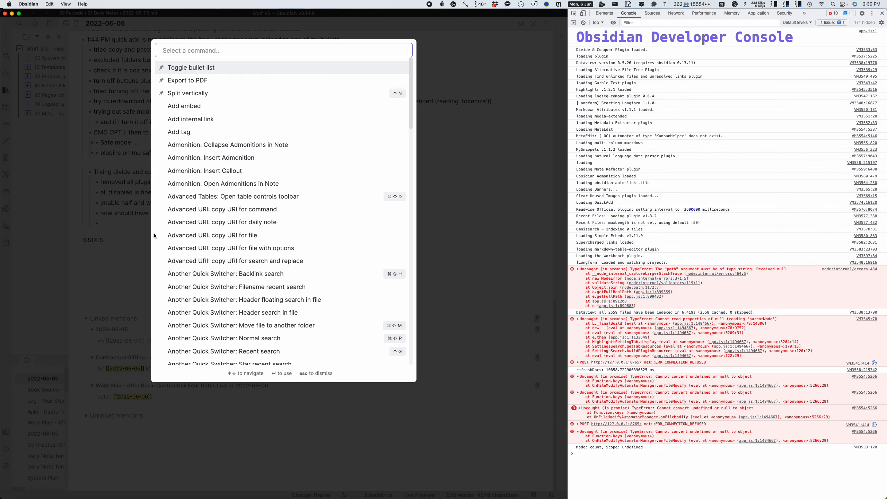
{"action": "type", "text": "divi"}
{"action": "key", "text": "Down"}
{"action": "key", "text": "Down"}
{"action": "key", "text": "Down"}
{"action": "key", "text": "Down"}
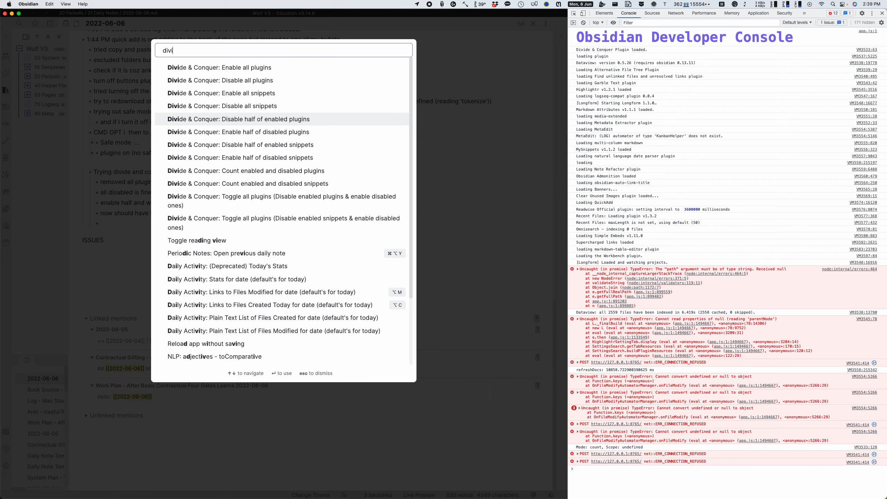
{"action": "key", "text": "Return"}
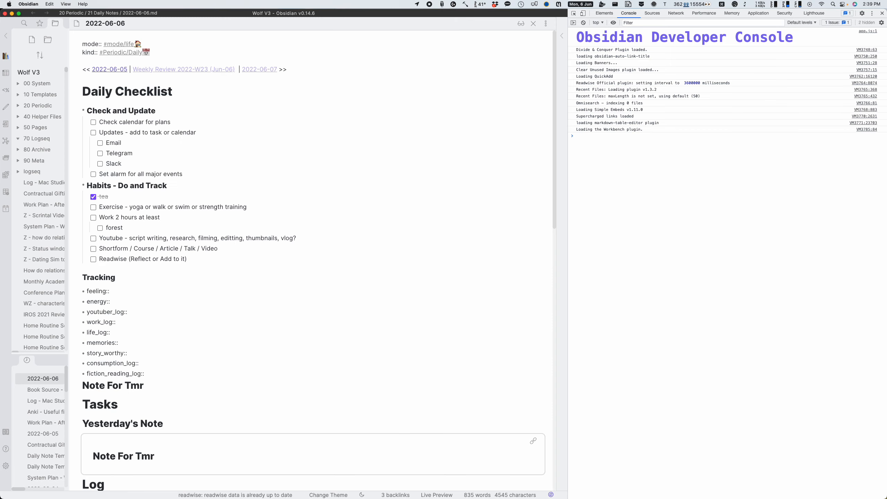
Step: Test link suggestions with "[[do" in the empty last bullet of the daily note and clear the test text
{"action": "scroll", "coordinate": [168, 317], "scroll_direction": "down", "scroll_amount": 9}
{"action": "scroll", "coordinate": [168, 317], "scroll_direction": "down", "scroll_amount": 10}
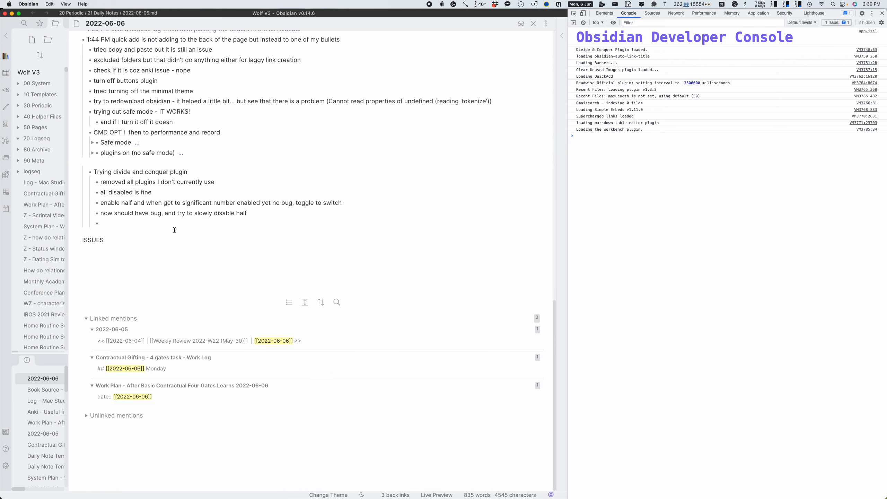
{"action": "type", "text": "[[do"}
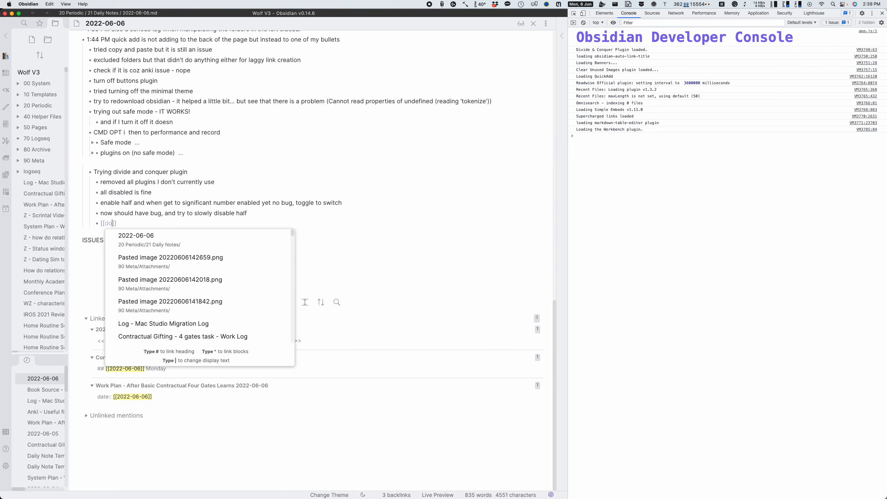
{"action": "key", "text": "BackSpace"}
{"action": "key", "text": "BackSpace"}
{"action": "key", "text": "BackSpace"}
{"action": "key", "text": "BackSpace"}
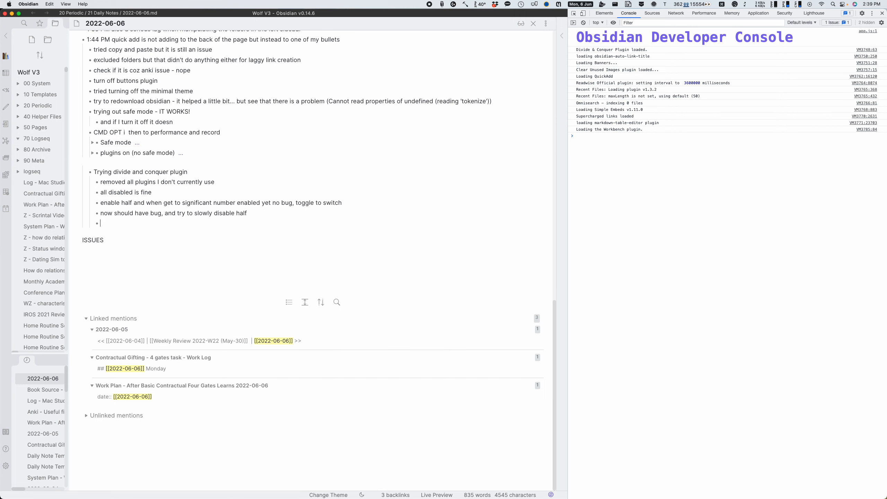
Step: Count the enabled and disabled plugins with Divide & Conquer
{"action": "key", "text": "super+p"}
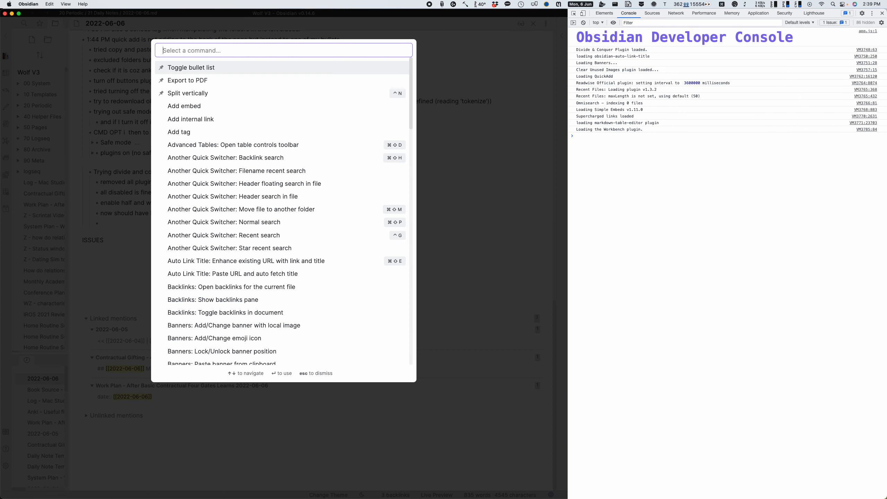
{"action": "type", "text": "plugins"}
{"action": "key", "text": "Down"}
{"action": "key", "text": "Down"}
{"action": "key", "text": "Down"}
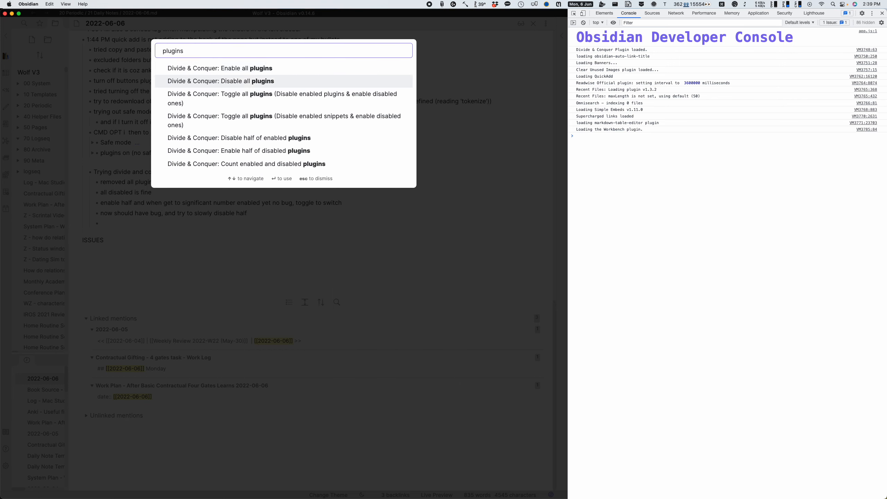
{"action": "key", "text": "Down"}
{"action": "key", "text": "Down"}
{"action": "key", "text": "Down"}
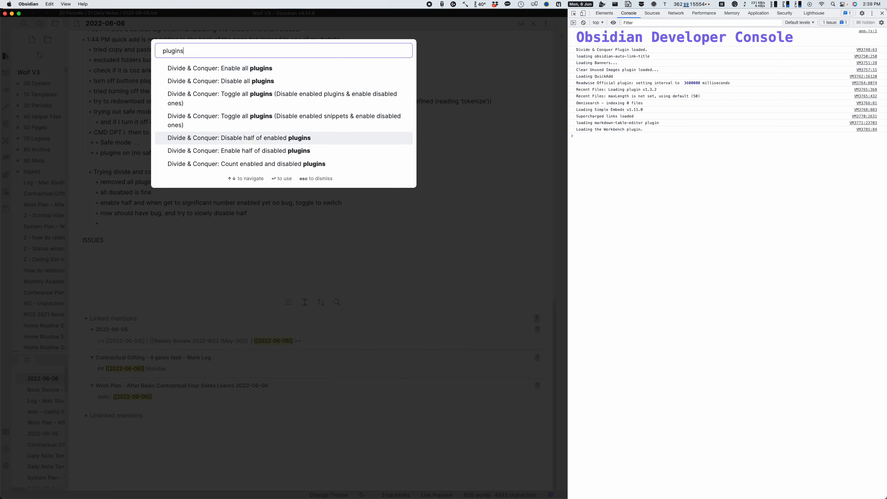
{"action": "key", "text": "Return"}
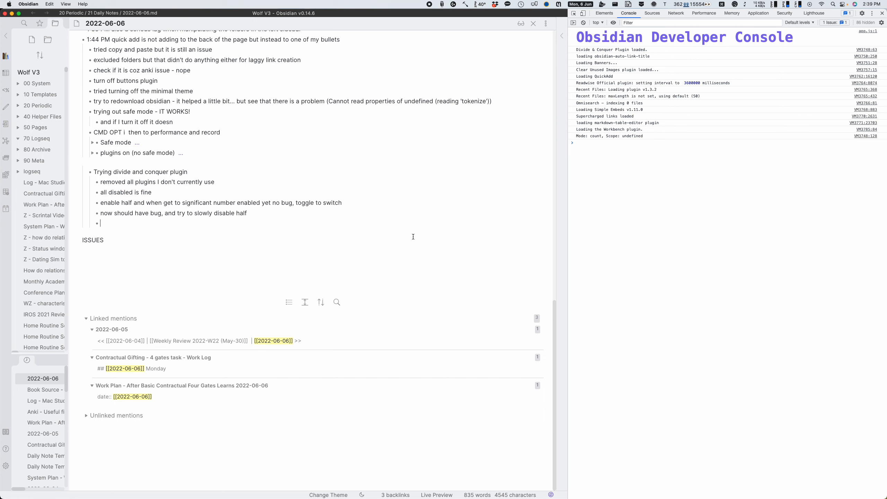
Step: Enable half of the disabled plugins with Divide & Conquer
{"action": "key", "text": "cmd+p"}
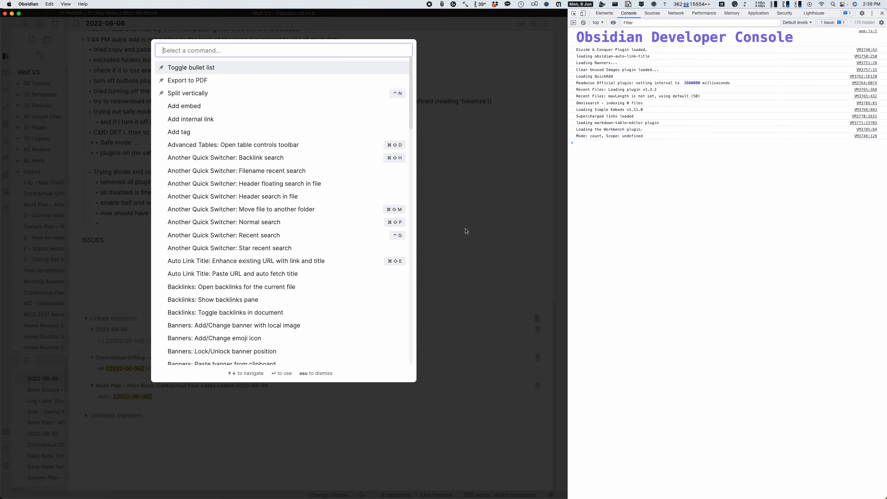
{"action": "type", "text": "enable"}
{"action": "key", "text": "Down"}
{"action": "key", "text": "Down"}
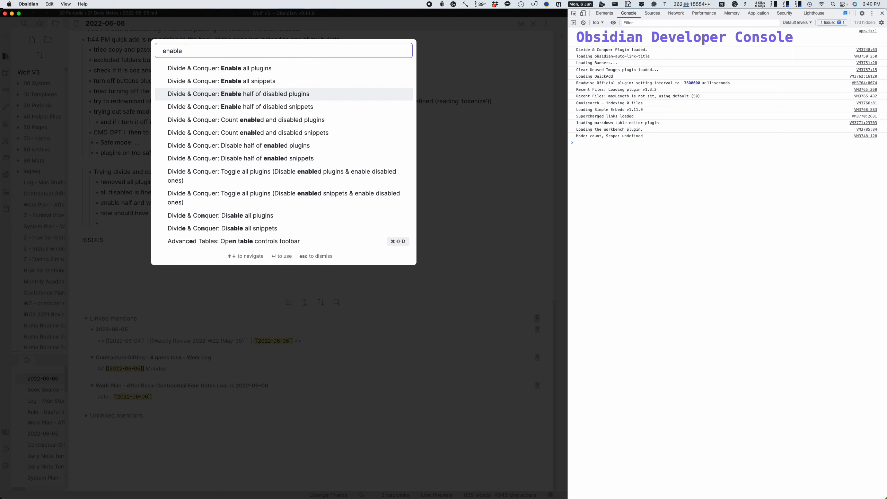
{"action": "key", "text": "Return"}
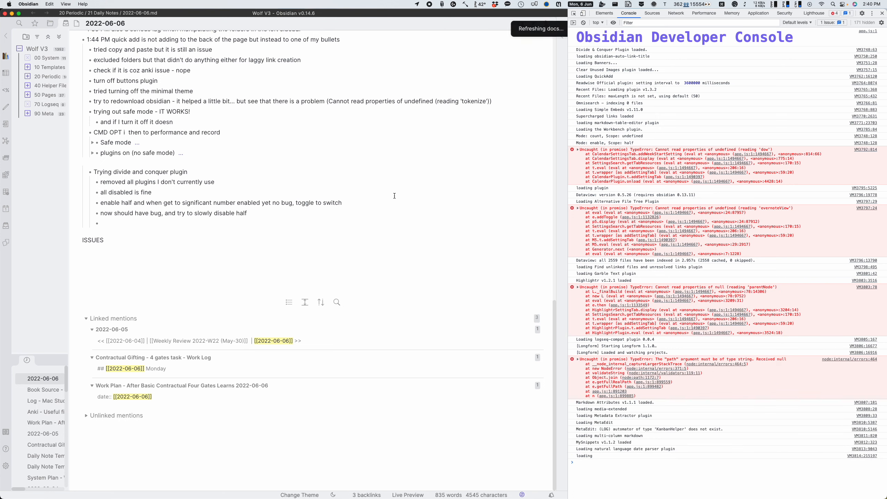
Step: View the About page in the settings and close the settings again
{"action": "left_click", "coordinate": [28, 3]}
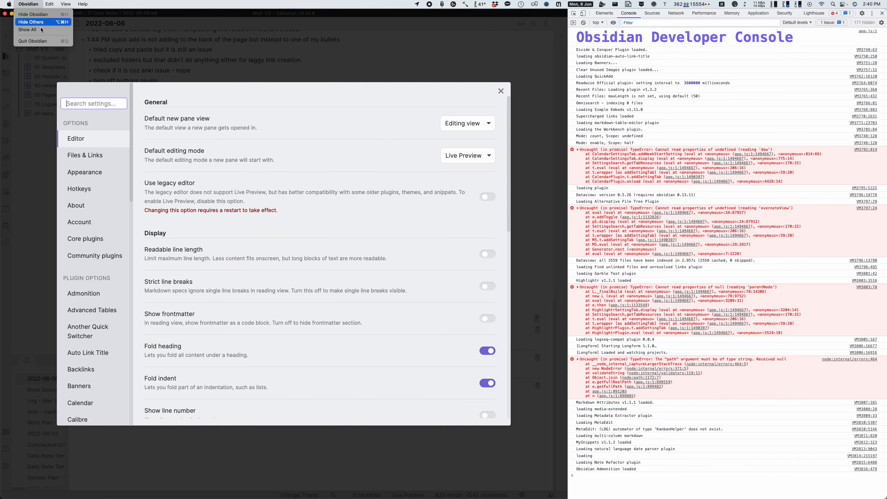
{"action": "left_click", "coordinate": [94, 208]}
{"action": "left_click", "coordinate": [97, 210]}
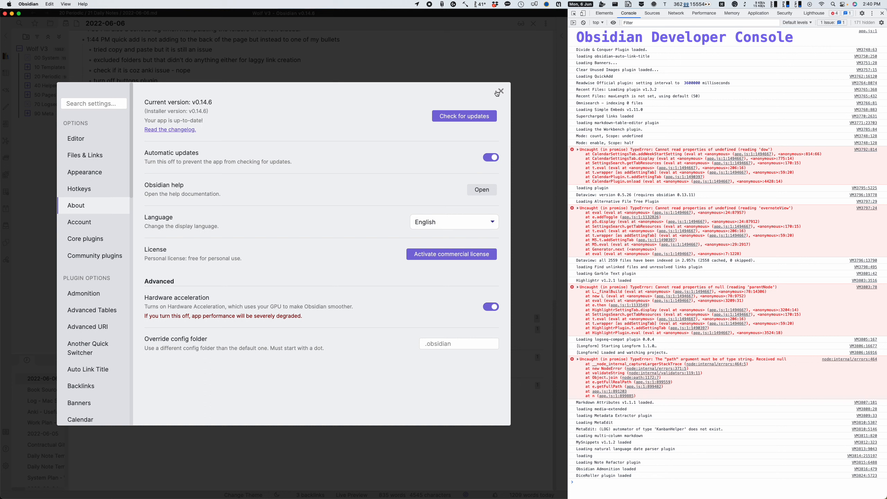
{"action": "key", "text": "Escape"}
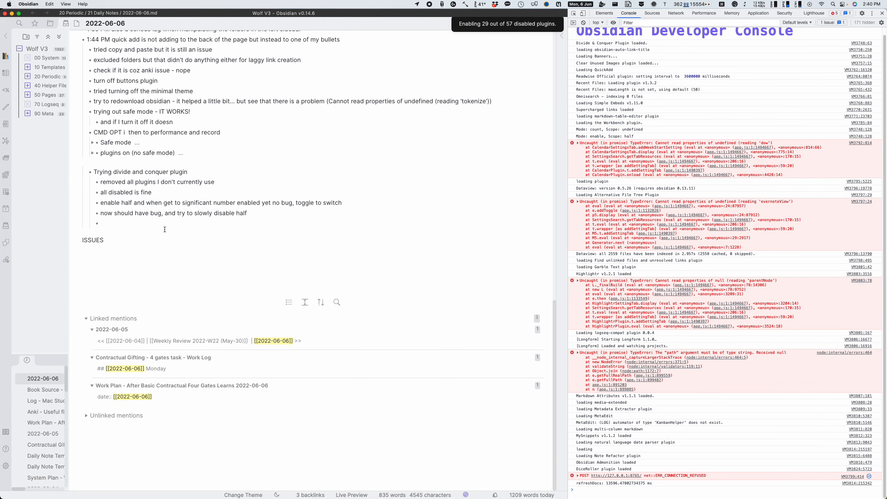
Step: Test link suggestions with "[[do" and "[[ye" in the last bullet, clear the text, and select the plugin-loading lines through "DiceRoller plugin loaded" in the console
{"action": "type", "text": "[["}
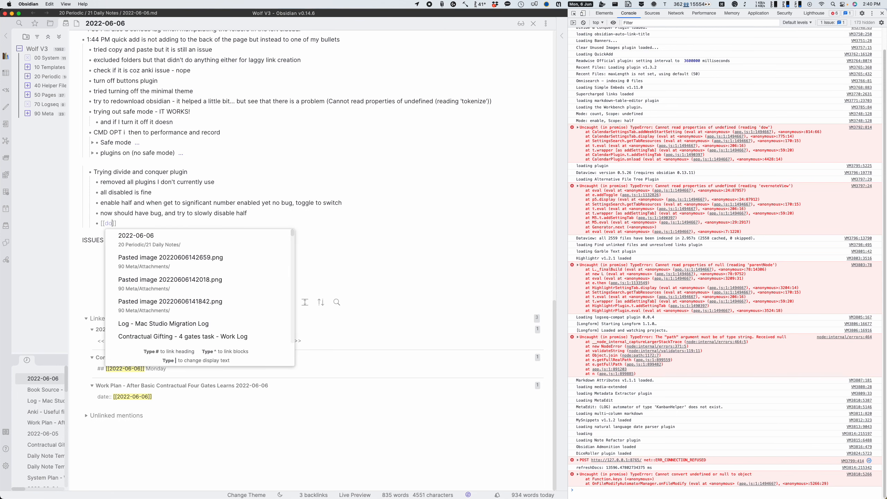
{"action": "type", "text": "do"}
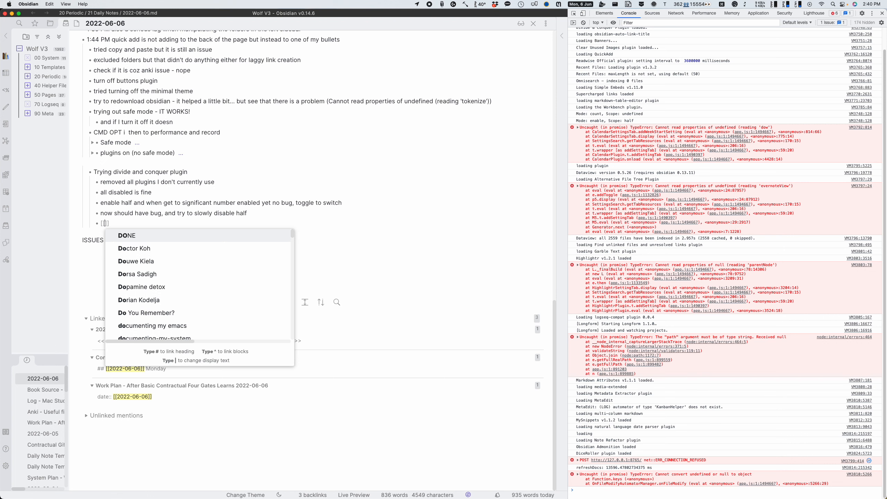
{"action": "key", "text": "BackSpace"}
{"action": "key", "text": "BackSpace"}
{"action": "type", "text": "ye"}
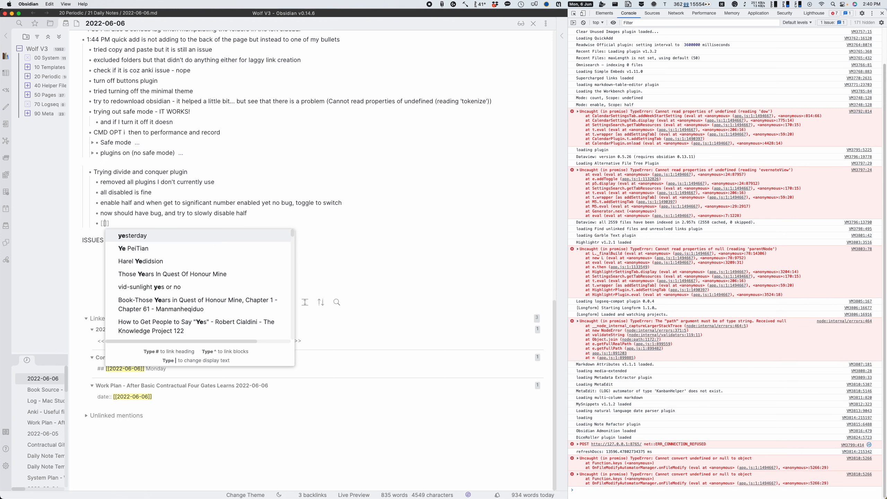
{"action": "key", "text": "BackSpace"}
{"action": "key", "text": "BackSpace"}
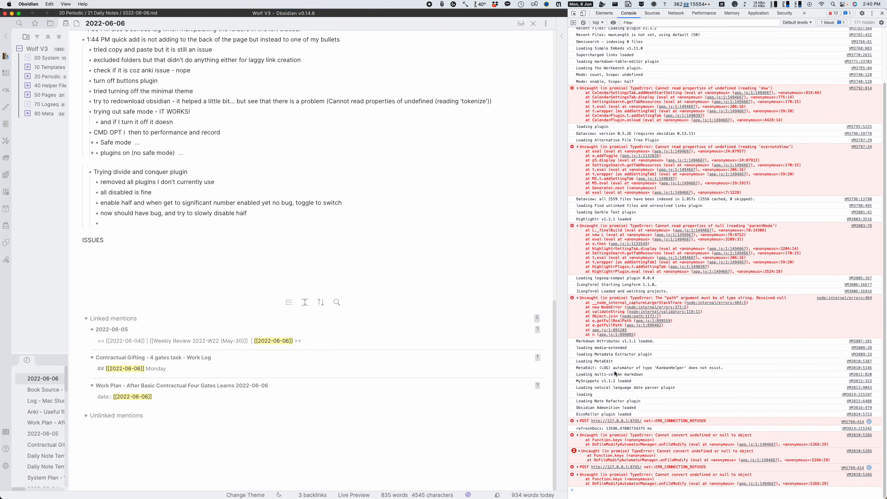
{"action": "left_click_drag", "start_coordinate": [641, 413], "coordinate": [569, 340]}
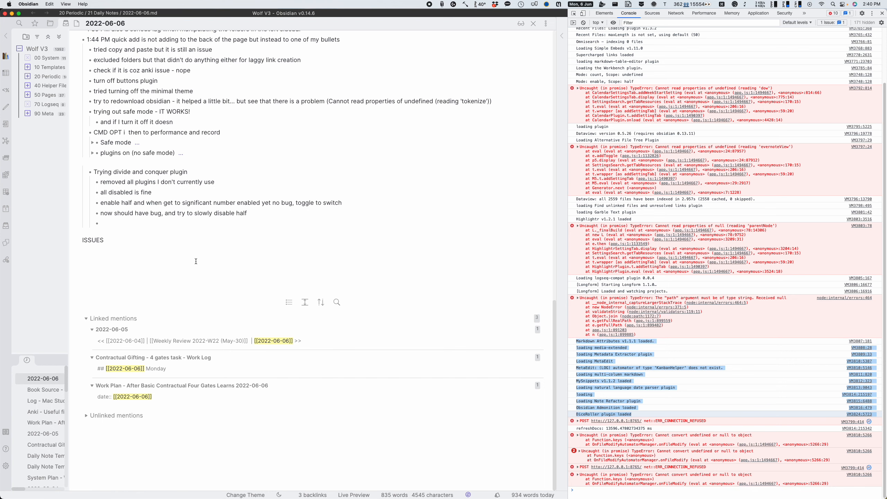
{"action": "key", "text": "super+p"}
{"action": "type", "text": "list"}
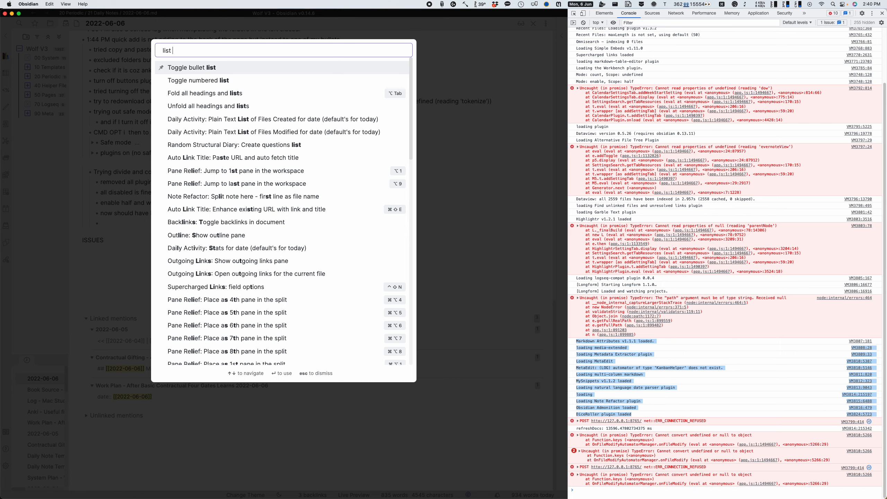
{"action": "type", "text": " b"}
{"action": "key", "text": "BackSpace"}
{"action": "key", "text": "BackSpace"}
{"action": "key", "text": "BackSpace"}
{"action": "key", "text": "BackSpace"}
{"action": "key", "text": "BackSpace"}
{"action": "key", "text": "BackSpace"}
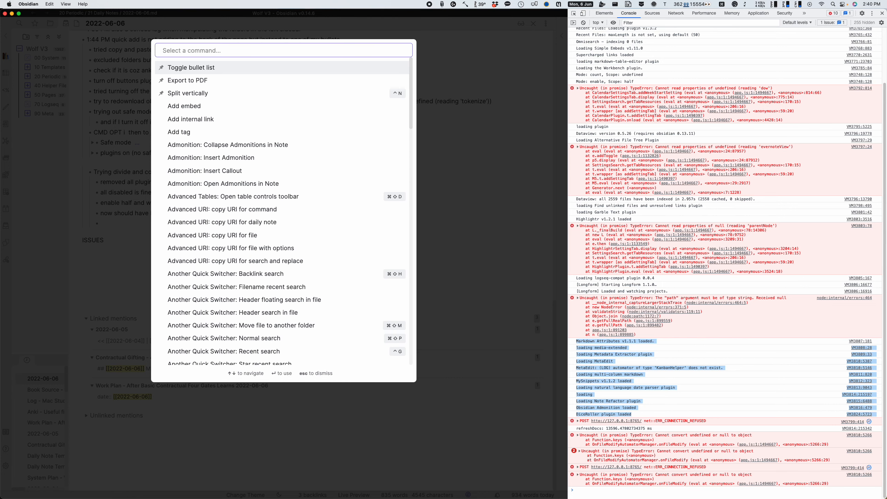
Step: Run Divide & Conquer's count of enabled and disabled plugins again
{"action": "type", "text": "divi"}
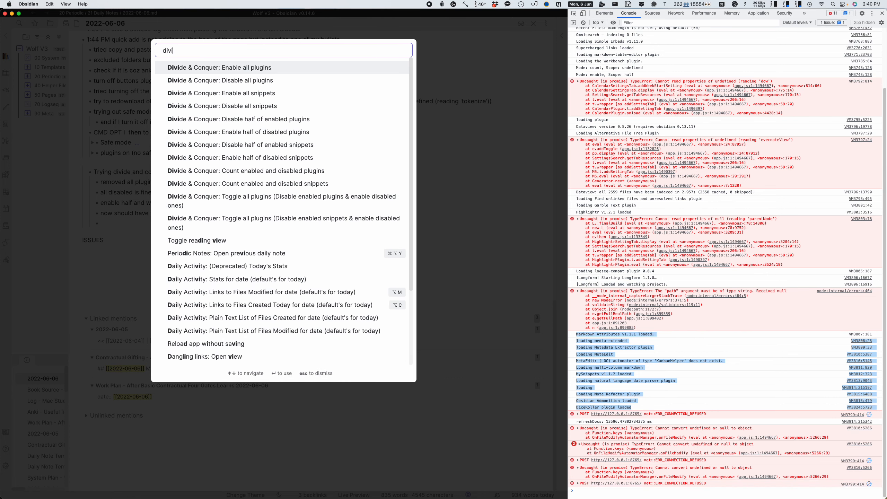
{"action": "key", "text": "Down"}
{"action": "key", "text": "Down"}
{"action": "key", "text": "Down"}
{"action": "key", "text": "Down"}
{"action": "key", "text": "Down"}
{"action": "key", "text": "Down"}
{"action": "key", "text": "Down"}
{"action": "key", "text": "Down"}
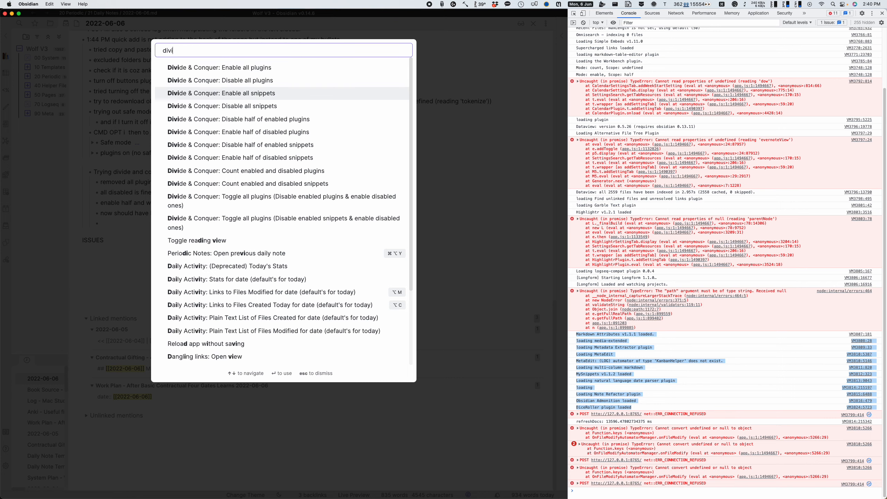
{"action": "key", "text": "Return"}
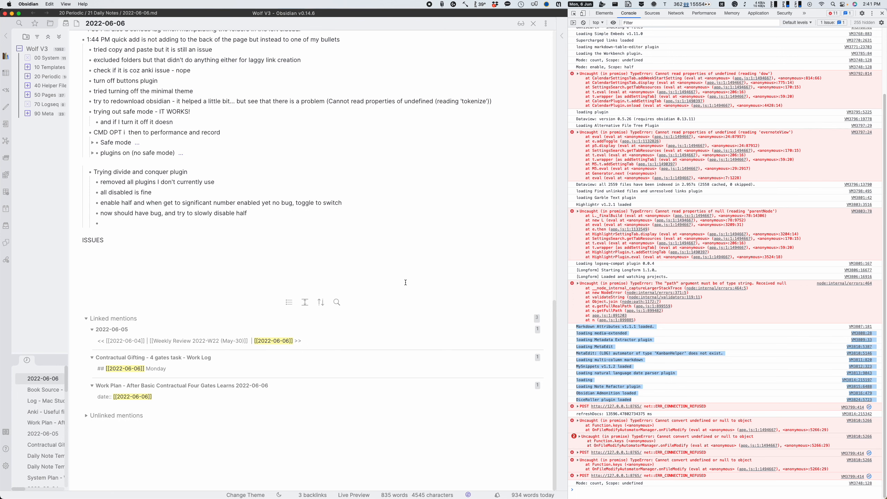
Step: Disable half of the currently enabled plugins with Divide & Conquer
{"action": "scroll", "coordinate": [407, 290], "scroll_direction": "up", "scroll_amount": 4}
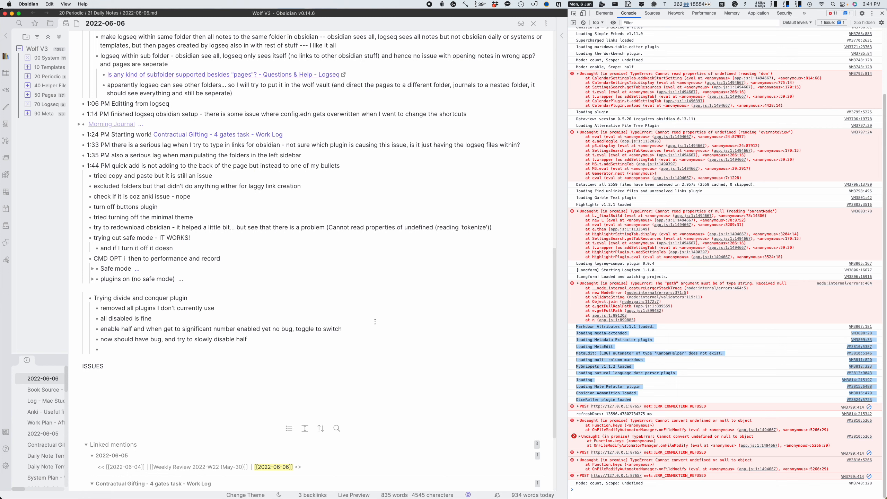
{"action": "key", "text": "super+p"}
{"action": "type", "text": "dis"}
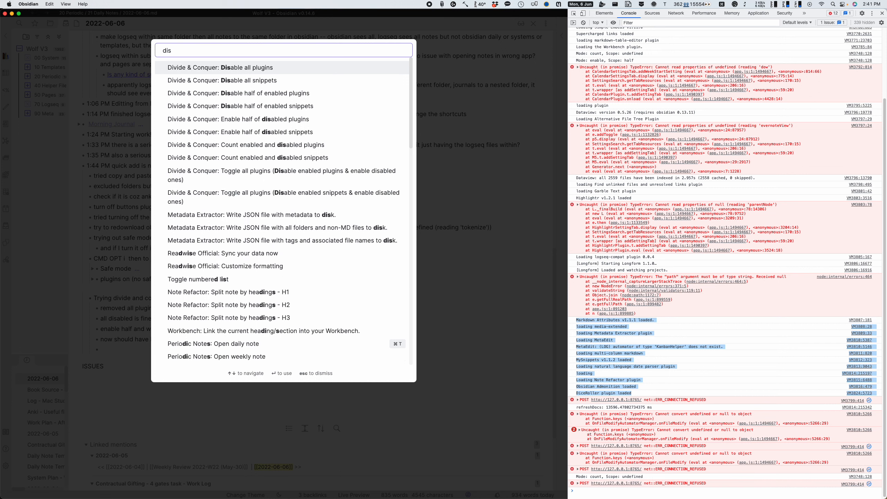
{"action": "key", "text": "Down"}
{"action": "key", "text": "Down"}
{"action": "key", "text": "Return"}
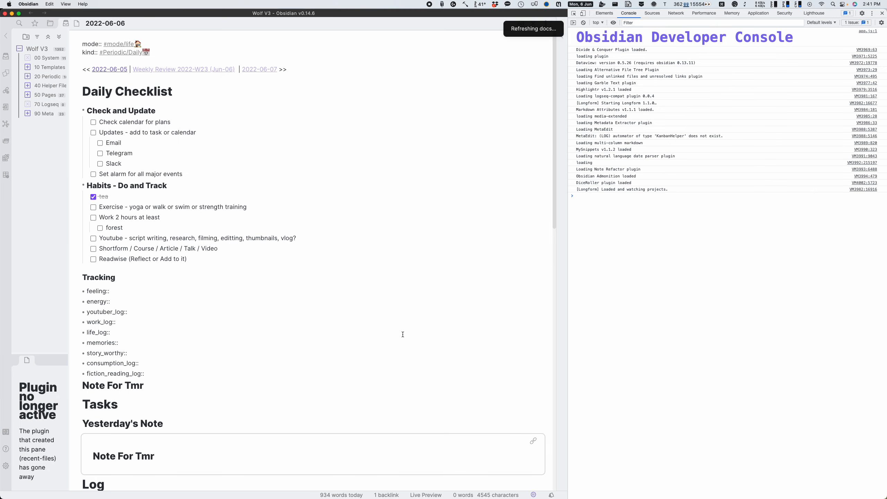
Step: Test link suggestions with "[[s" and "[[sss" in the daily note's empty last bullet and clear the test text
{"action": "scroll", "coordinate": [402, 334], "scroll_direction": "down", "scroll_amount": 6}
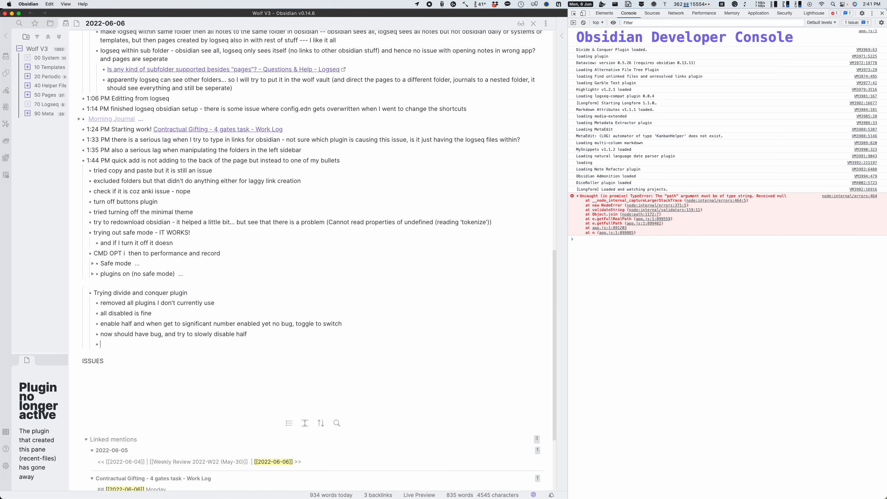
{"action": "type", "text": "[[s"}
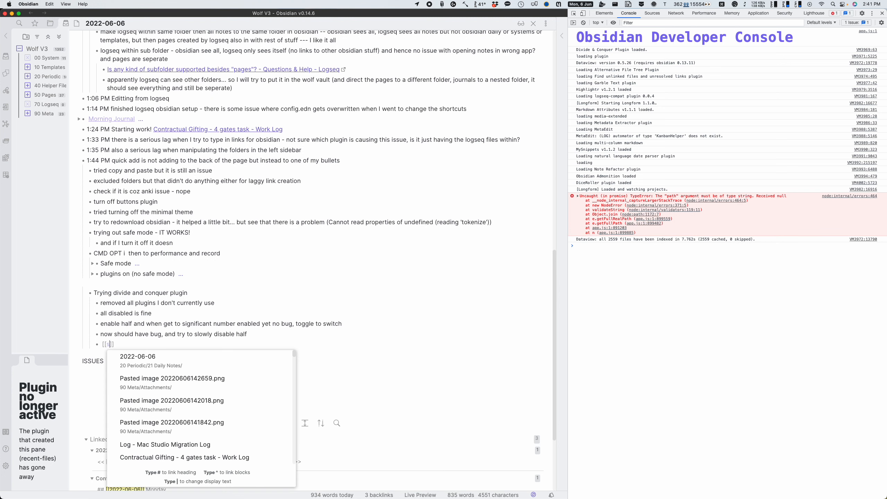
{"action": "key", "text": "BackSpace"}
{"action": "type", "text": "sss"}
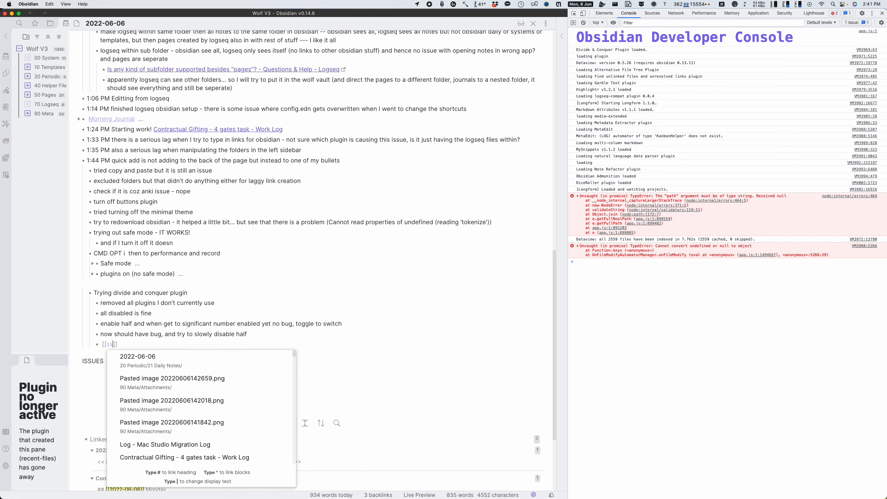
{"action": "key", "text": "BackSpace"}
{"action": "key", "text": "BackSpace"}
{"action": "key", "text": "BackSpace"}
{"action": "key", "text": "BackSpace"}
{"action": "key", "text": "BackSpace"}
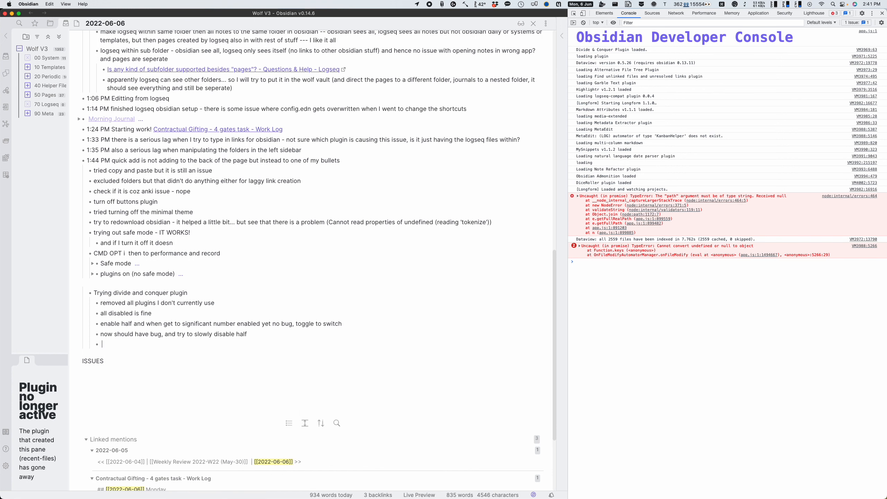
{"action": "key", "text": "super+p"}
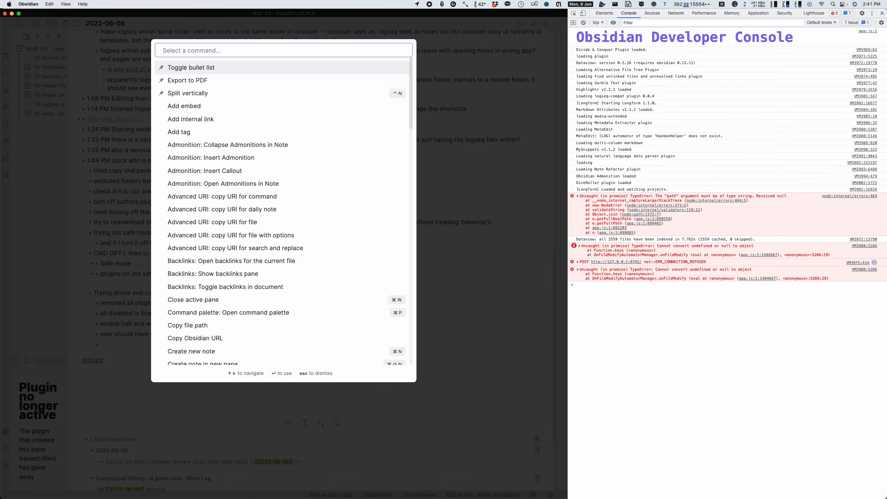
{"action": "type", "text": "enab"}
{"action": "key", "text": "Return"}
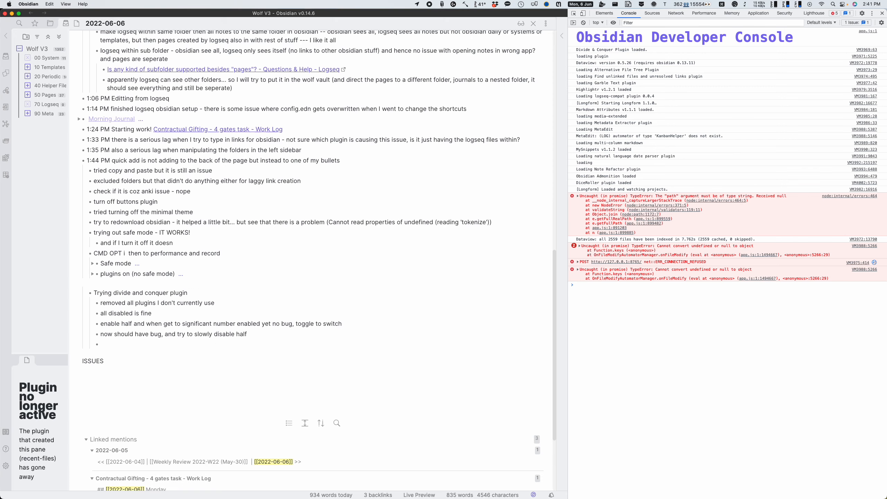
Step: Review the installed community plugins in the settings to see which are still enabled, and close the settings
{"action": "key", "text": "super+comma"}
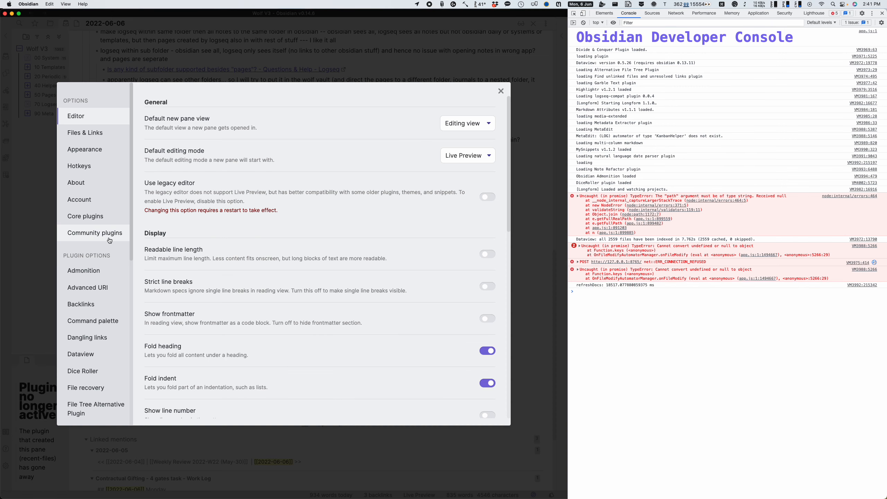
{"action": "left_click", "coordinate": [95, 233]}
{"action": "scroll", "coordinate": [282, 313], "scroll_direction": "down", "scroll_amount": 20}
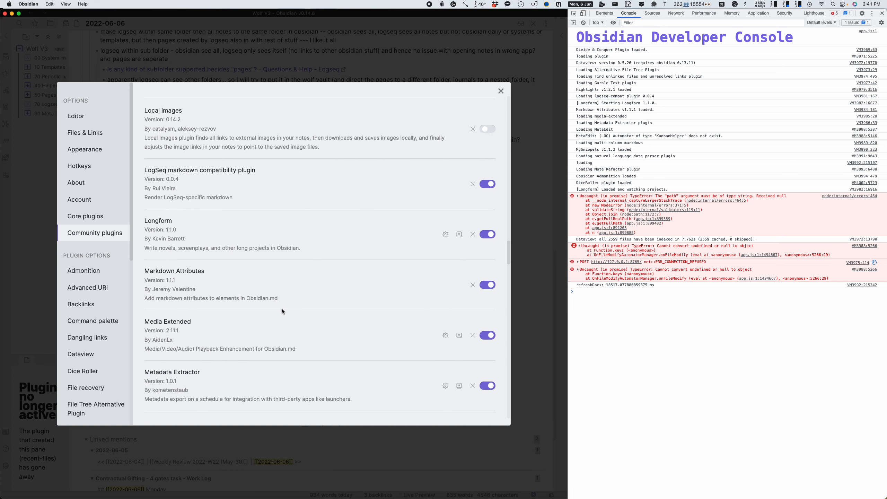
{"action": "scroll", "coordinate": [282, 312], "scroll_direction": "down", "scroll_amount": 20}
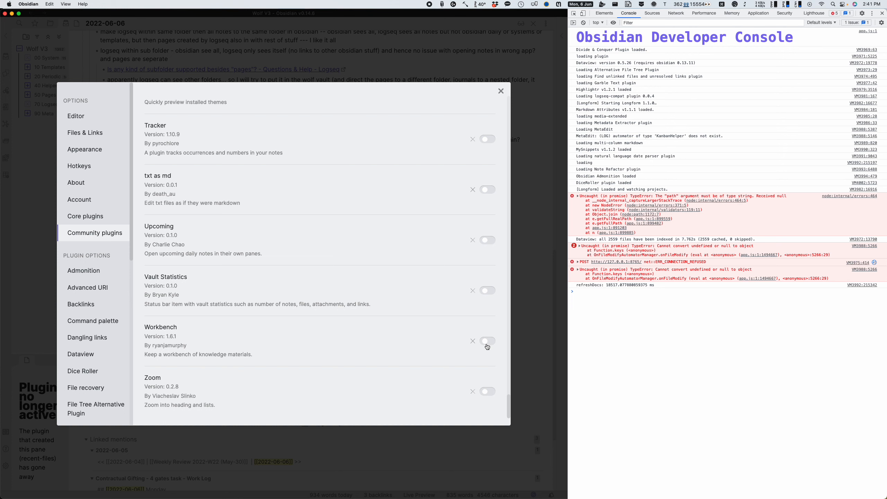
{"action": "key", "text": "Escape"}
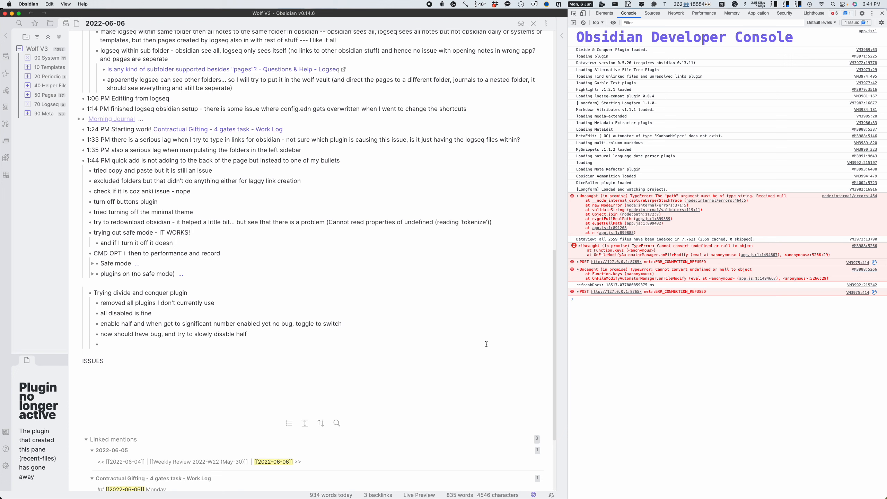
{"action": "mouse_move", "coordinate": [386, 495]}
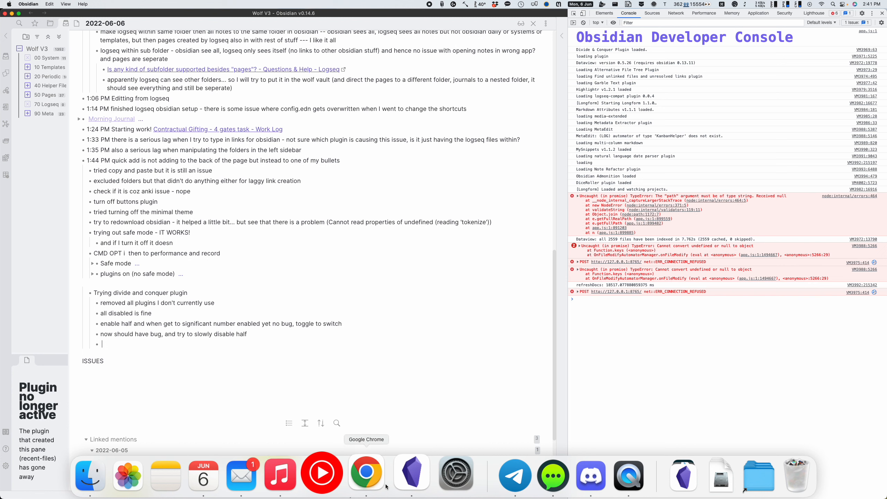
{"action": "left_click", "coordinate": [381, 480]}
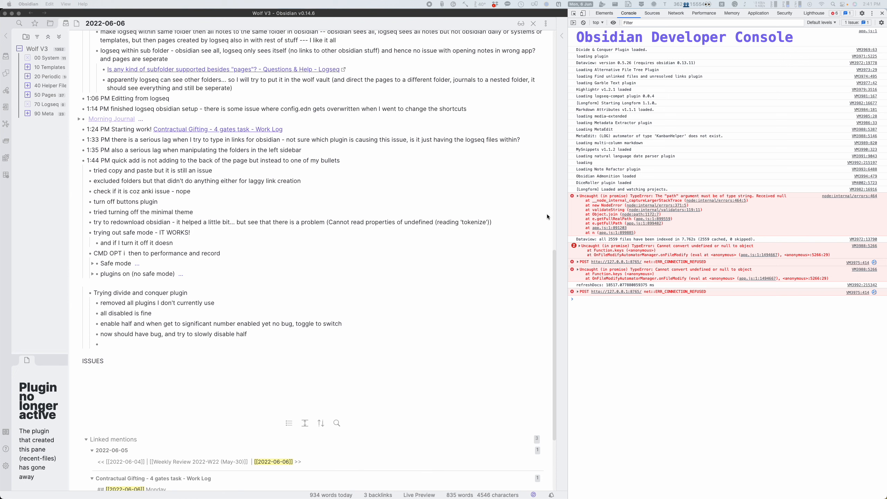
{"action": "left_click", "coordinate": [204, 345]}
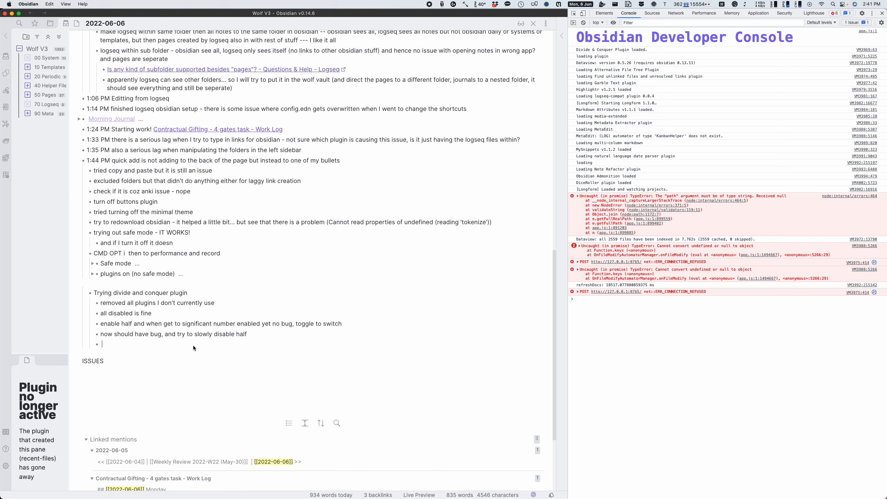
{"action": "mouse_move", "coordinate": [228, 496]}
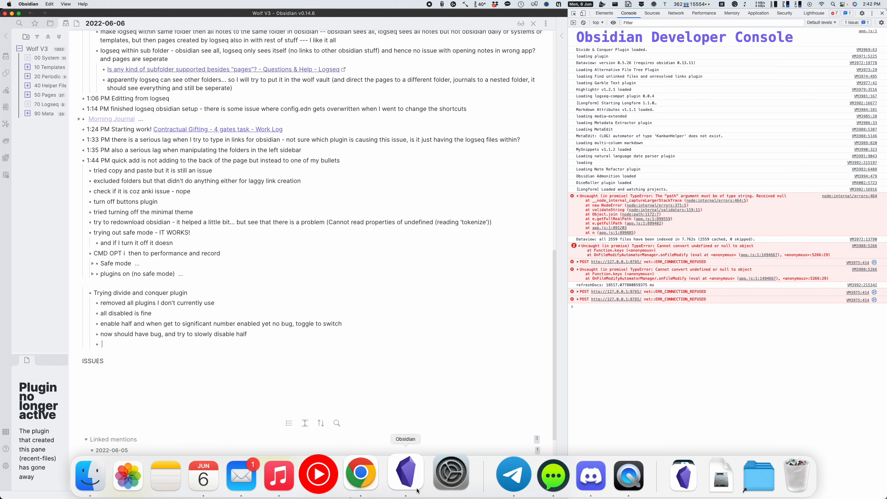
Step: Look through the available commands matching "plugin" for a Divide & Conquer option, without running any
{"action": "key", "text": "super+p"}
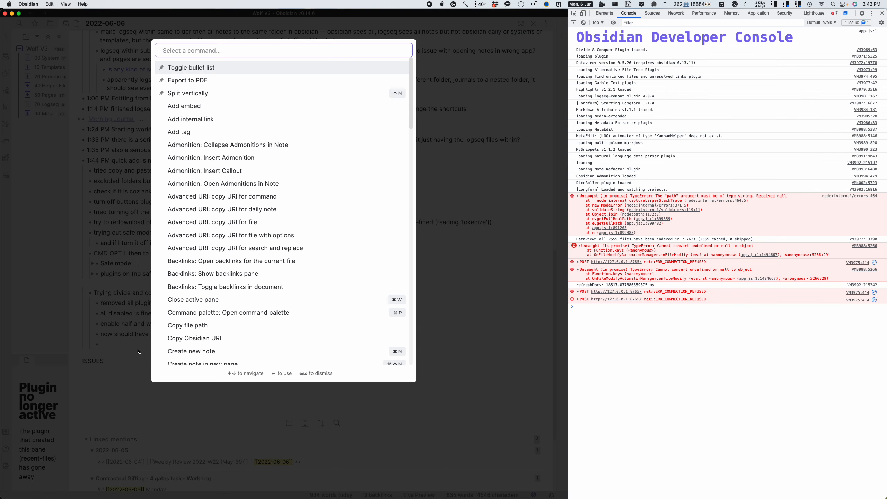
{"action": "type", "text": "plugin"}
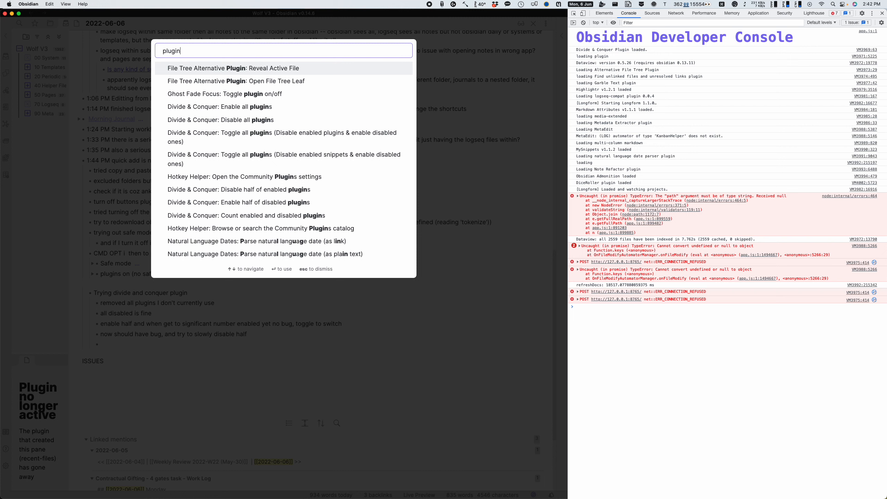
{"action": "key", "text": "Down"}
{"action": "key", "text": "Down"}
{"action": "key", "text": "Down"}
{"action": "key", "text": "Down"}
{"action": "key", "text": "Down"}
{"action": "key", "text": "Down"}
{"action": "key", "text": "Down"}
{"action": "key", "text": "Down"}
{"action": "key", "text": "Down"}
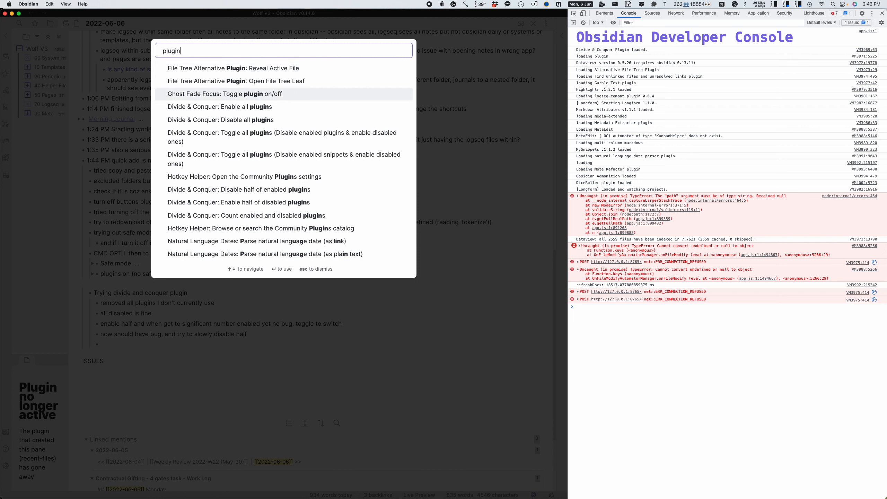
{"action": "key", "text": "Down"}
{"action": "key", "text": "Down"}
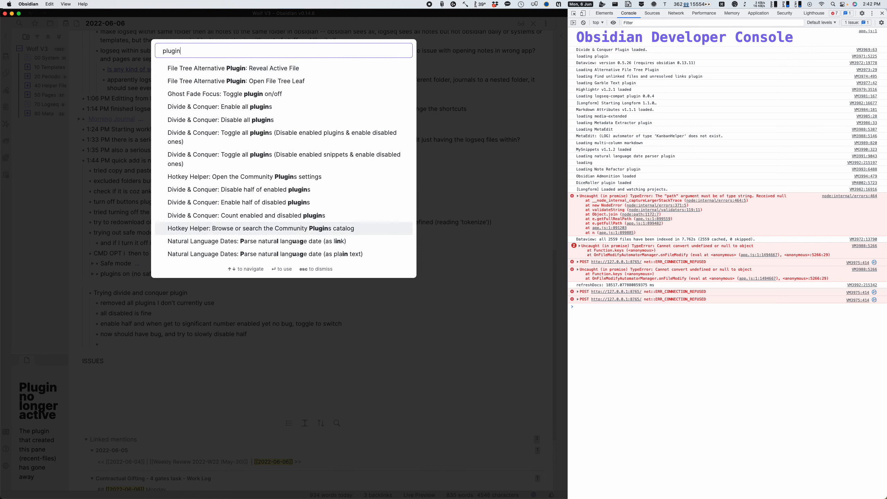
{"action": "key", "text": "Escape"}
Step: Switch to a new Google Chrome window, search for "obsidian plugin list", and look over the results
{"action": "mouse_move", "coordinate": [180, 480]}
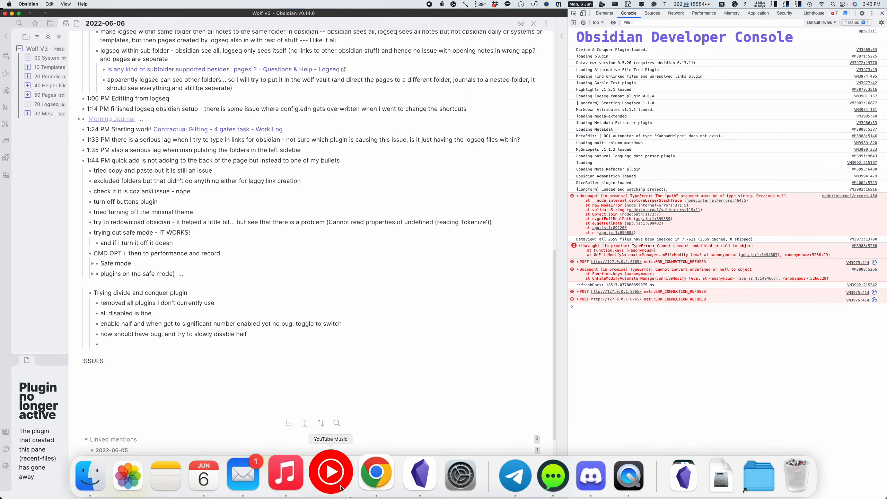
{"action": "right_click", "coordinate": [361, 475]}
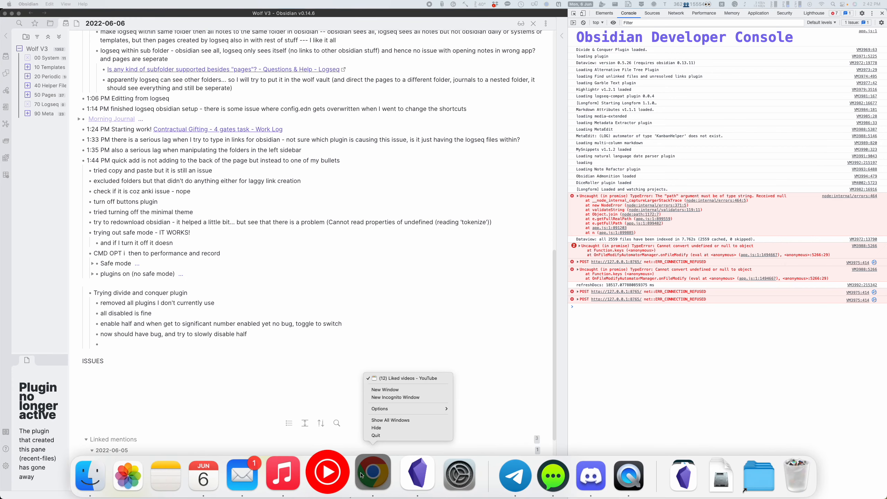
{"action": "left_click", "coordinate": [385, 389]}
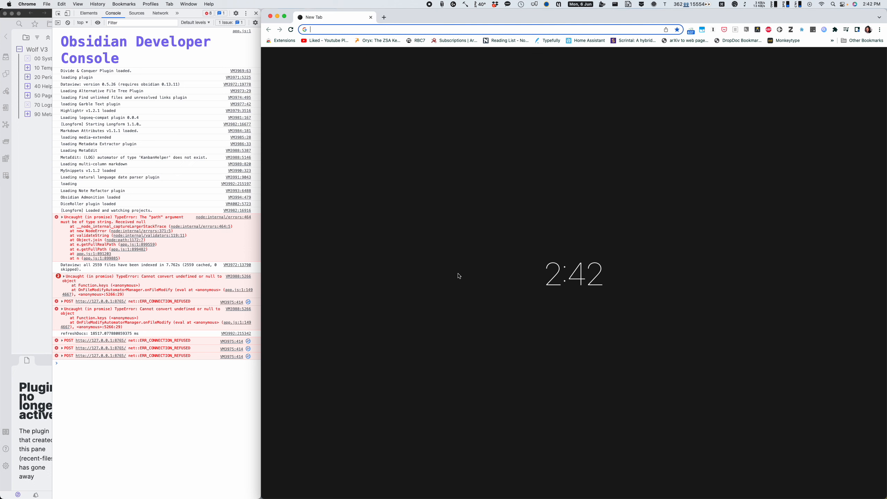
{"action": "type", "text": "obsidian "}
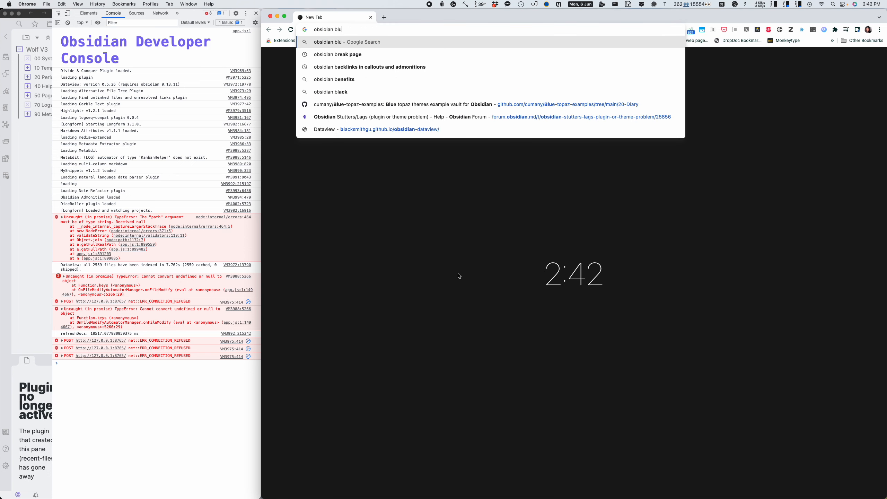
{"action": "type", "text": "plugin list"}
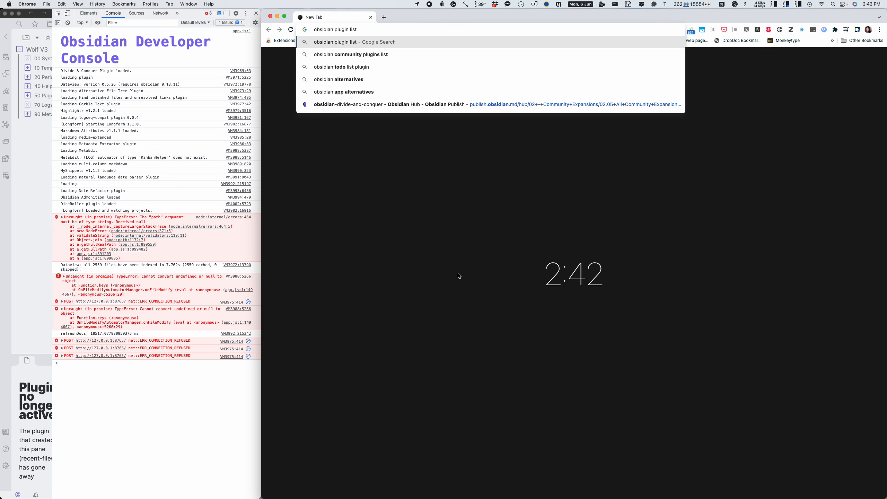
{"action": "key", "text": "Return"}
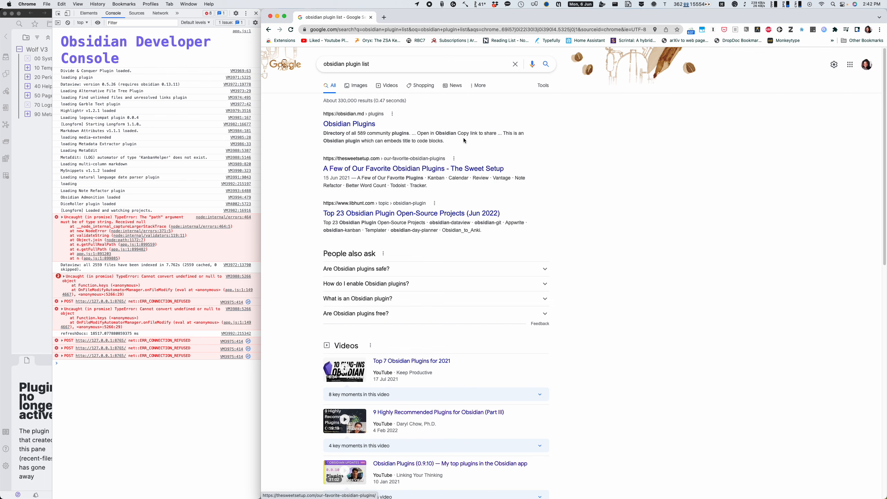
{"action": "scroll", "coordinate": [463, 138], "scroll_direction": "down", "scroll_amount": 10}
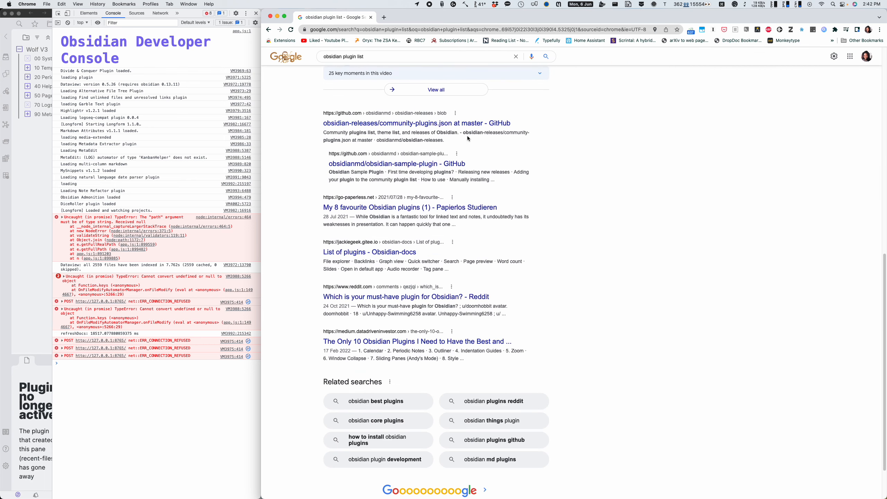
{"action": "scroll", "coordinate": [467, 135], "scroll_direction": "up", "scroll_amount": 10}
Step: Change the Google search to "obsidian divide and conquer"
{"action": "left_click", "coordinate": [346, 64]}
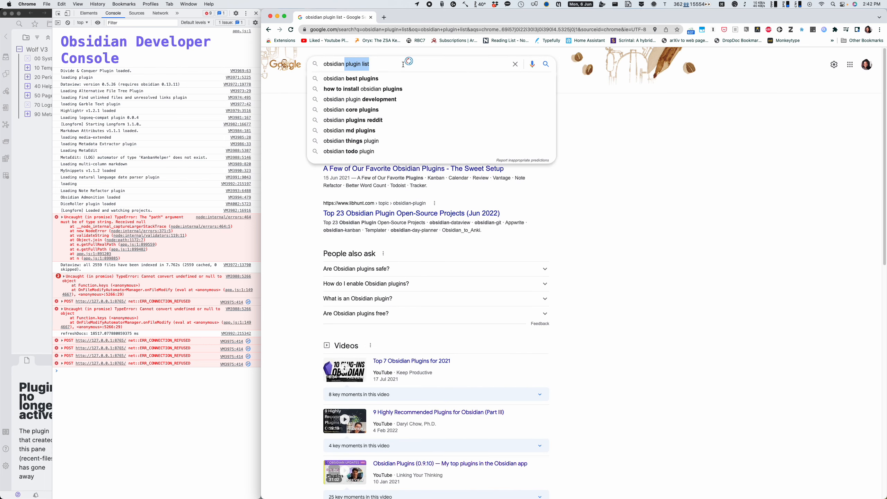
{"action": "key", "text": "BackSpace"}
{"action": "key", "text": "BackSpace"}
{"action": "key", "text": "BackSpace"}
{"action": "key", "text": "BackSpace"}
{"action": "key", "text": "BackSpace"}
{"action": "key", "text": "BackSpace"}
{"action": "key", "text": "BackSpace"}
{"action": "key", "text": "BackSpace"}
{"action": "key", "text": "BackSpace"}
{"action": "key", "text": "BackSpace"}
{"action": "key", "text": "BackSpace"}
{"action": "type", "text": "divide and conquer li"}
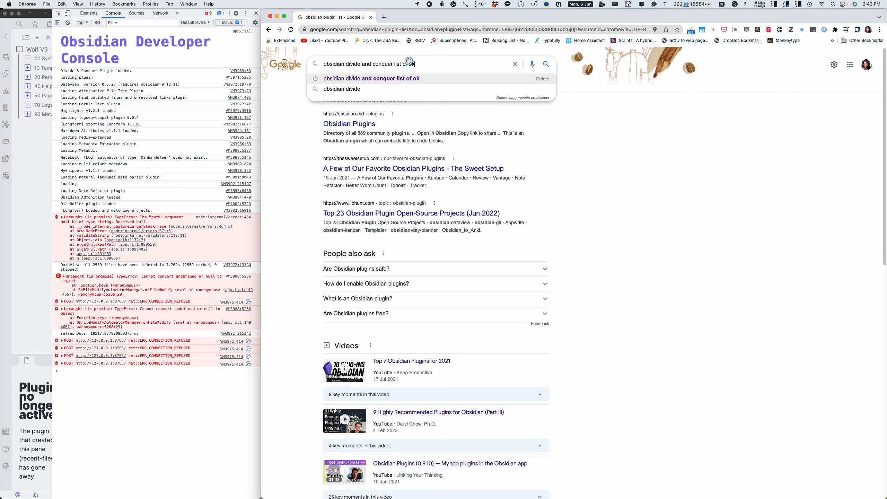
{"action": "key", "text": "BackSpace"}
{"action": "key", "text": "BackSpace"}
{"action": "key", "text": "BackSpace"}
{"action": "key", "text": "Return"}
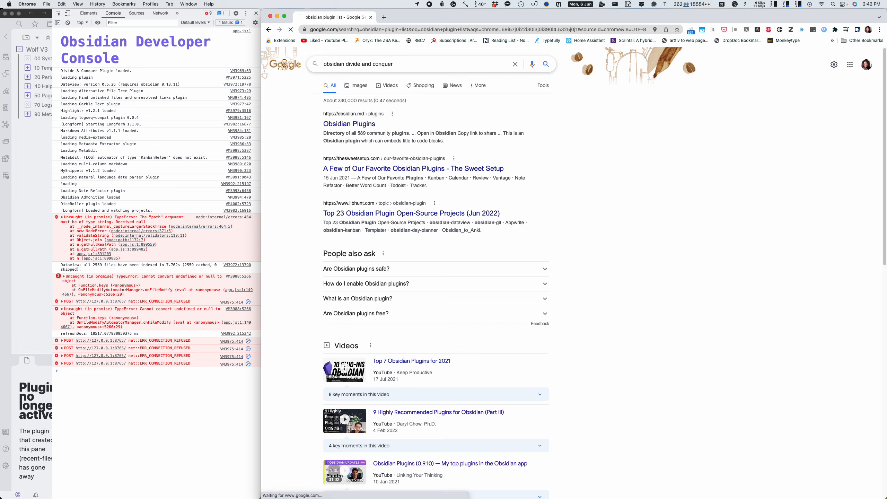
Step: Open the obsidian-divide-and-conquer GitHub repository and the GitLab divide-and-conquer.md result in new tabs, check the GitLab page, and close it
{"action": "left_click", "coordinate": [405, 123], "text": "super"}
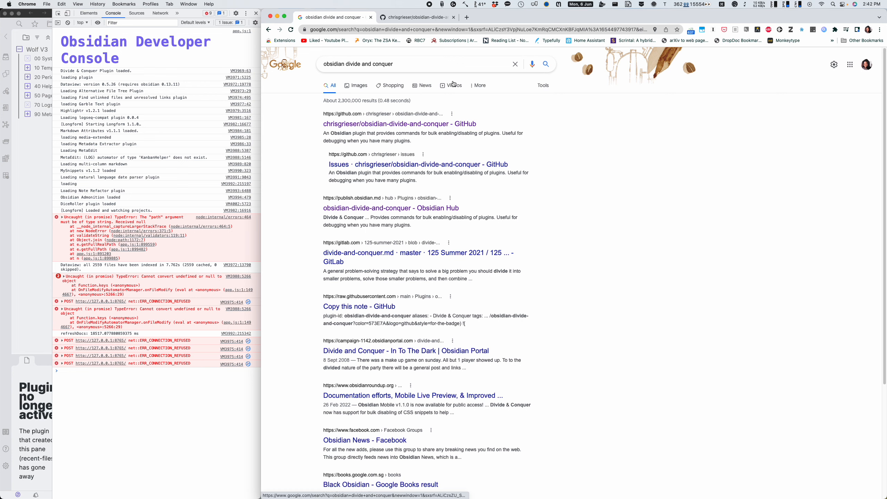
{"action": "left_click", "coordinate": [418, 253], "text": "super"}
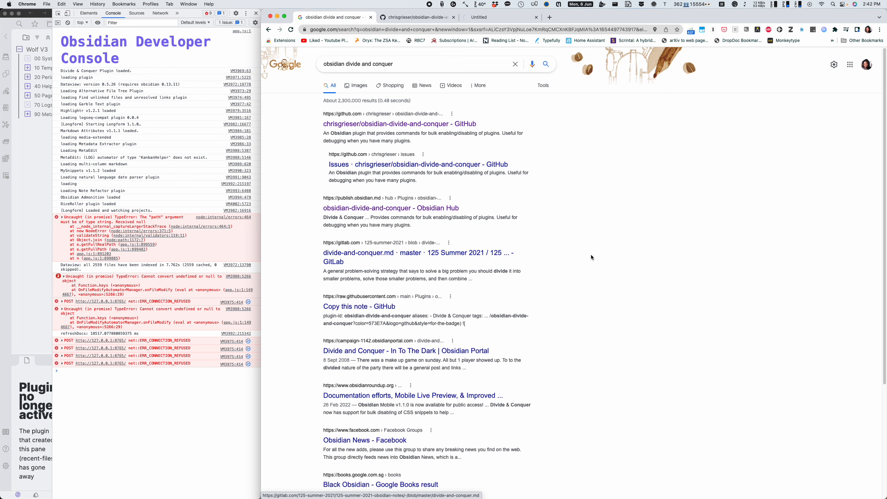
{"action": "scroll", "coordinate": [590, 255], "scroll_direction": "down", "scroll_amount": 2}
{"action": "scroll", "coordinate": [590, 254], "scroll_direction": "down", "scroll_amount": 2}
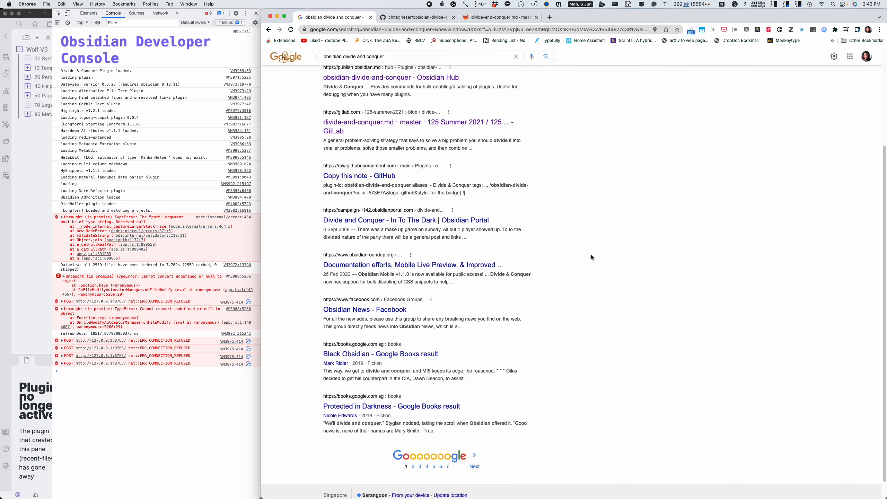
{"action": "left_click", "coordinate": [512, 19]}
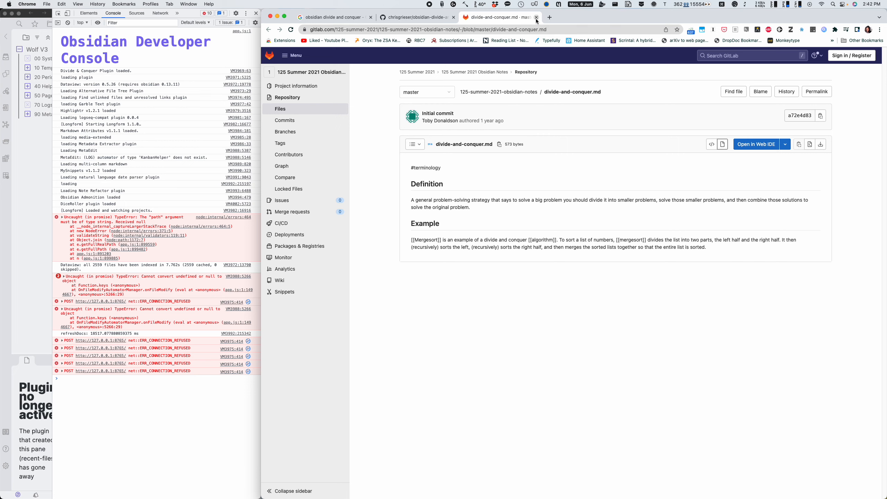
{"action": "left_click", "coordinate": [535, 18]}
Step: Read the Divide & Conquer README in the GitHub repository, including its debugging explanation and added commands
{"action": "scroll", "coordinate": [456, 132], "scroll_direction": "down", "scroll_amount": 6}
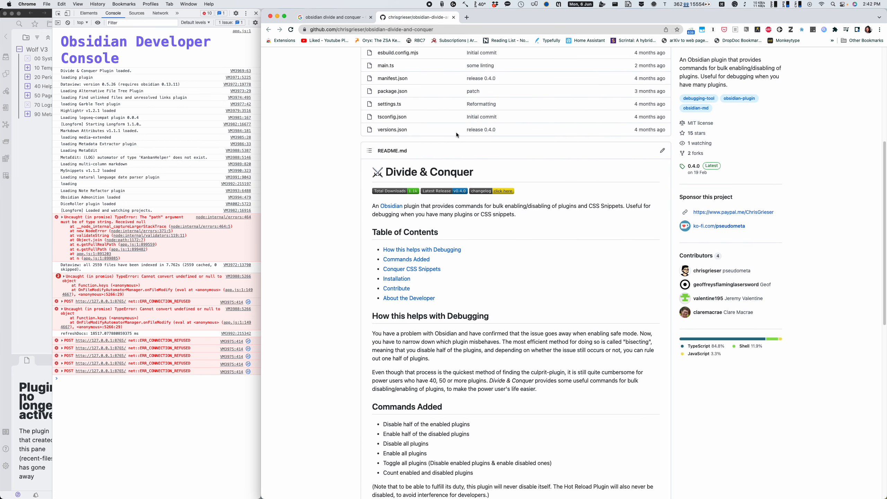
{"action": "scroll", "coordinate": [456, 131], "scroll_direction": "down", "scroll_amount": 4}
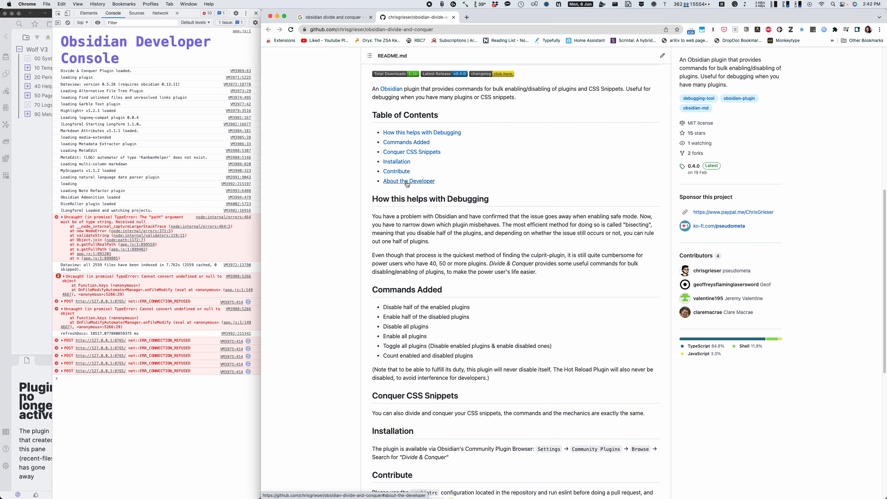
{"action": "scroll", "coordinate": [407, 182], "scroll_direction": "down", "scroll_amount": 9}
{"action": "scroll", "coordinate": [408, 181], "scroll_direction": "up", "scroll_amount": 19}
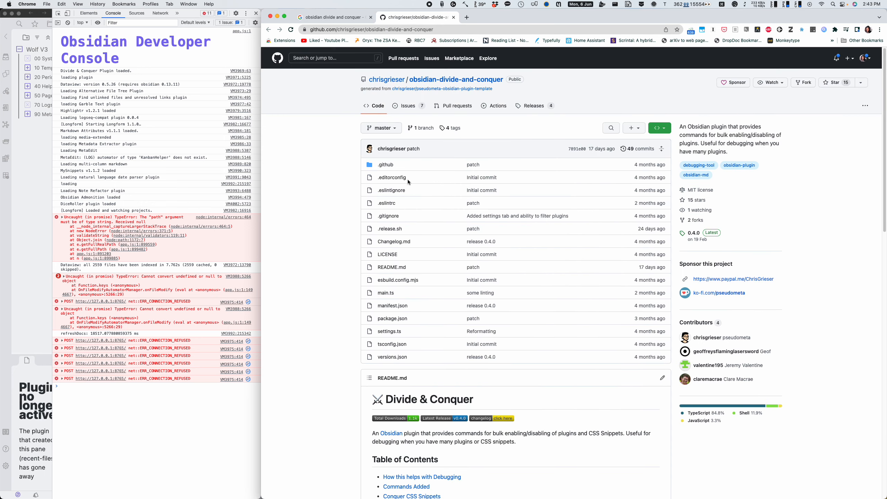
Step: Open the repository's issues, read "[Bug]: Typo in "Toggle all snippets"" in a separate tab, and close that tab
{"action": "left_click", "coordinate": [407, 105]}
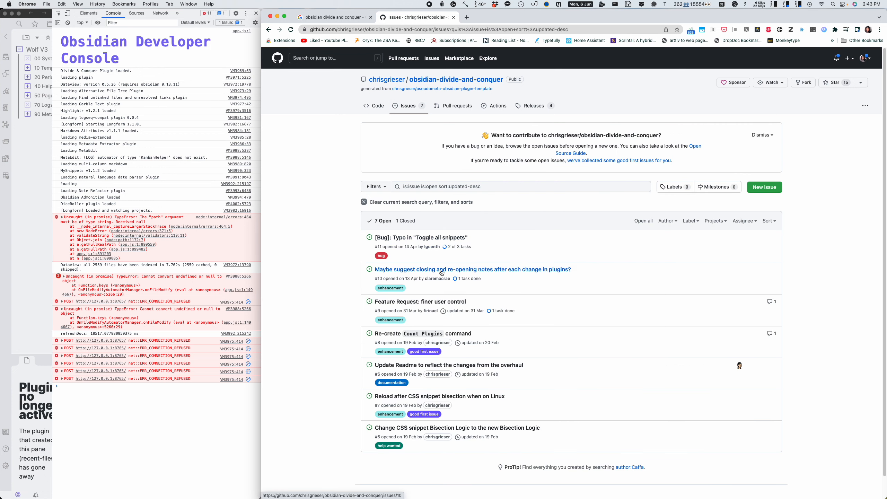
{"action": "left_click", "coordinate": [447, 237], "text": "super"}
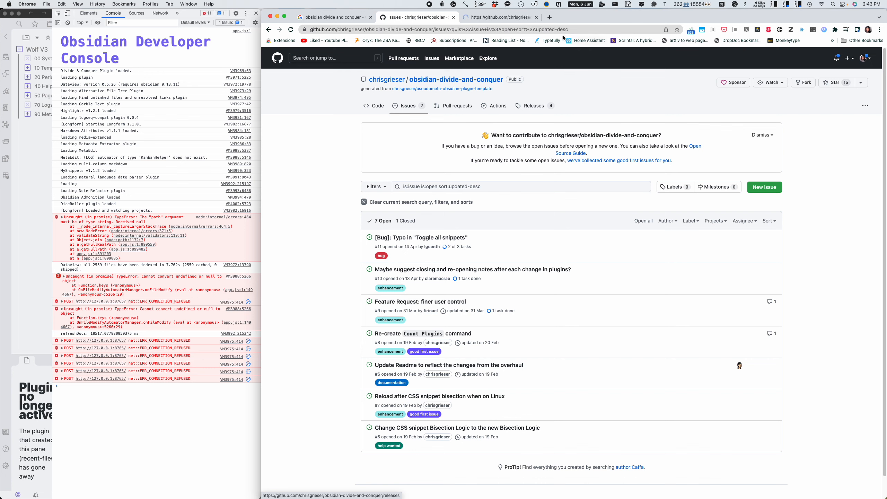
{"action": "key", "text": "ctrl+Tab"}
{"action": "scroll", "coordinate": [558, 175], "scroll_direction": "down", "scroll_amount": 5}
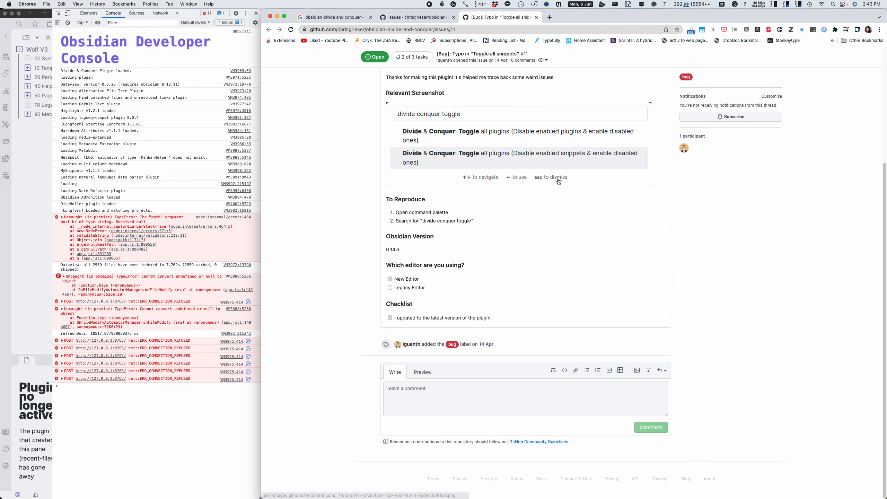
{"action": "scroll", "coordinate": [558, 181], "scroll_direction": "up", "scroll_amount": 5}
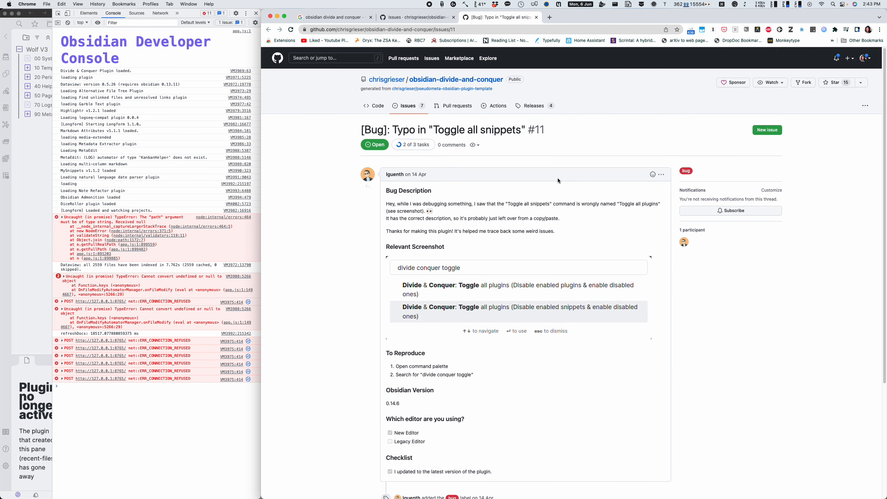
{"action": "key", "text": "super+w"}
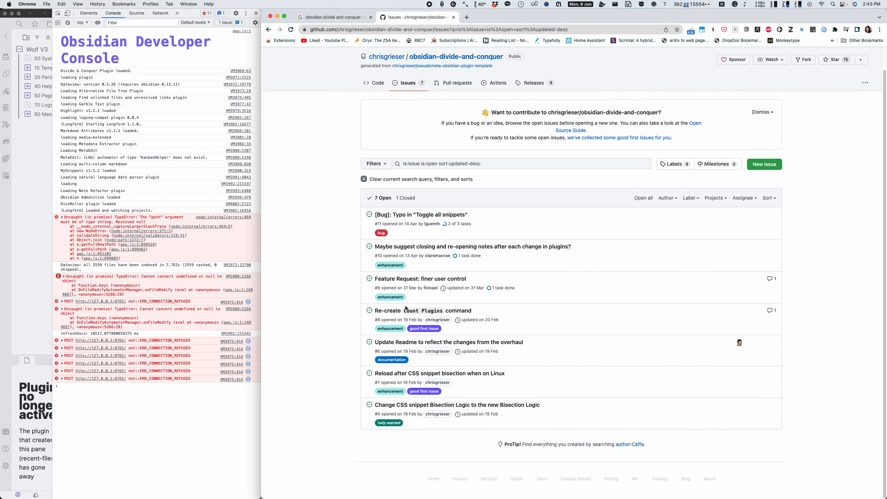
Step: Read the "Re-create Count Plugins command" issue in a separate tab, check its linked Plugin Changelogs repository, and return to the issue
{"action": "left_click", "coordinate": [405, 310], "text": "super"}
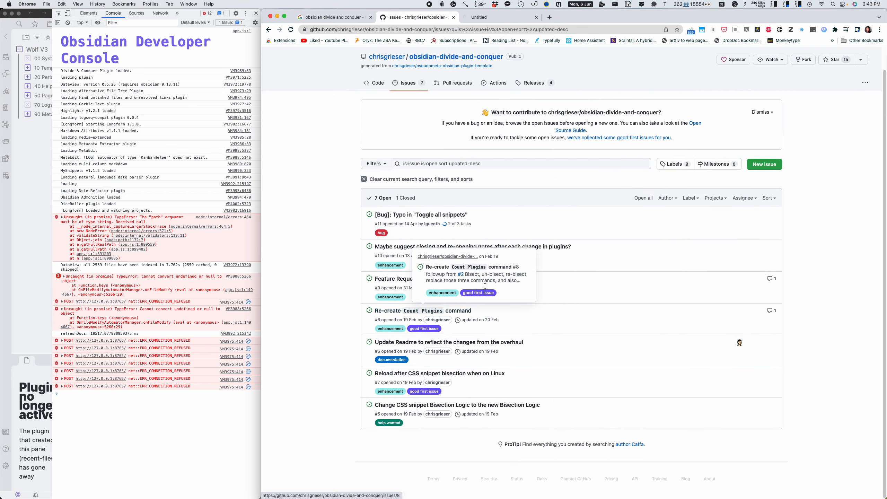
{"action": "key", "text": "ctrl+Tab"}
{"action": "scroll", "coordinate": [650, 147], "scroll_direction": "down", "scroll_amount": 3}
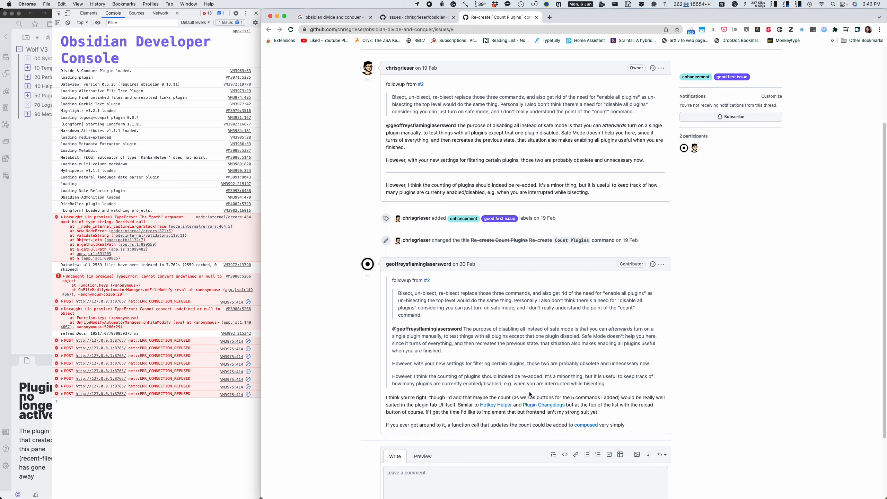
{"action": "left_click", "coordinate": [534, 405]}
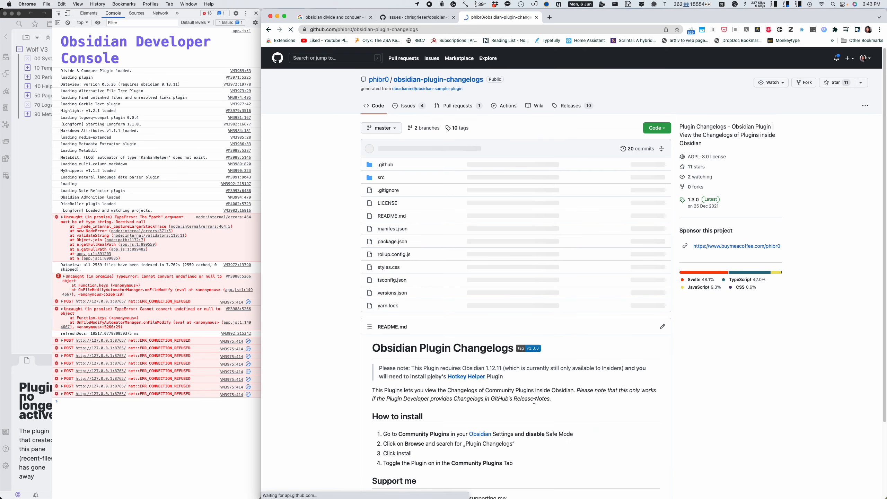
{"action": "scroll", "coordinate": [546, 329], "scroll_direction": "down", "scroll_amount": 3}
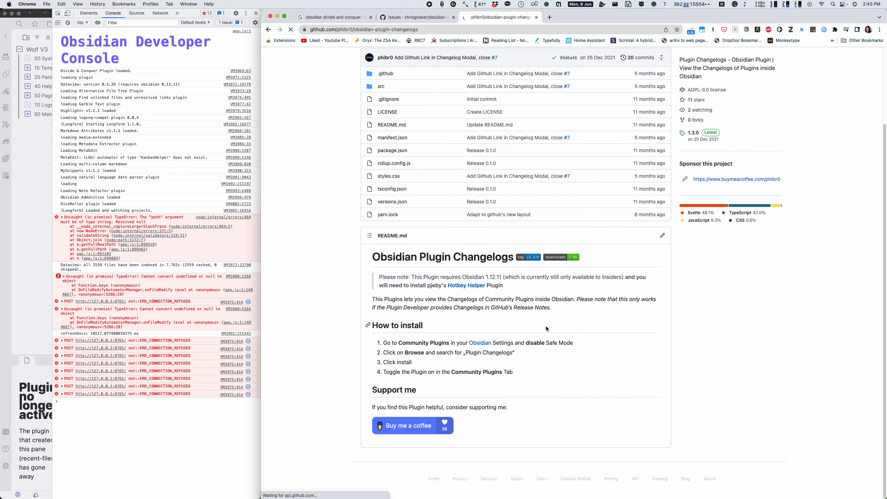
{"action": "left_click", "coordinate": [268, 30]}
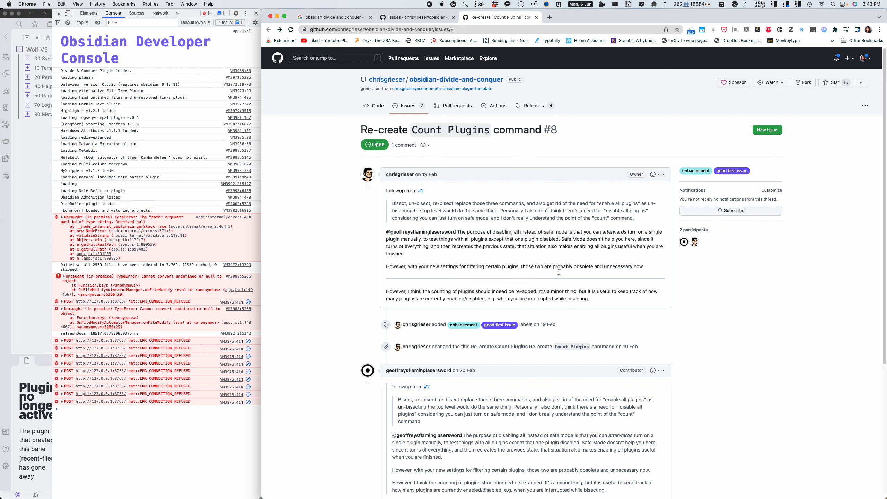
Step: Highlight the remark about keeping track of how many plugins are enabled or disabled while bisecting, clear the selection, and close the issue's tab
{"action": "left_click_drag", "start_coordinate": [576, 290], "coordinate": [616, 302]}
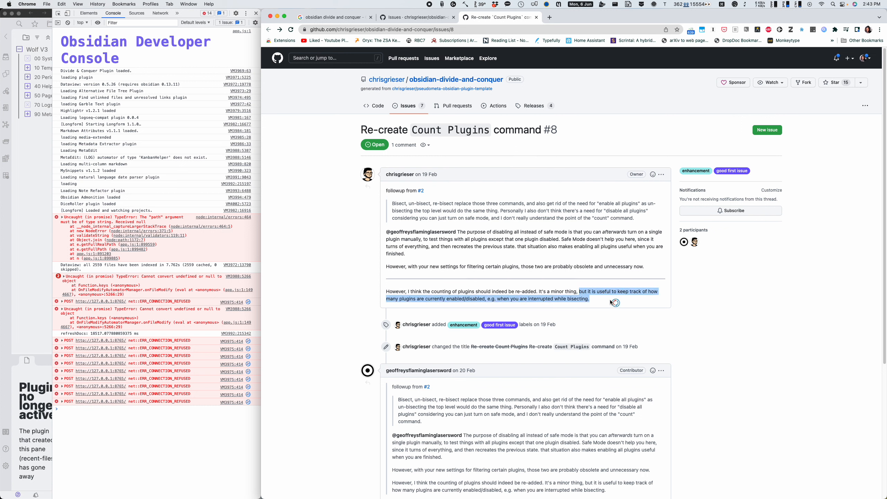
{"action": "left_click", "coordinate": [701, 305]}
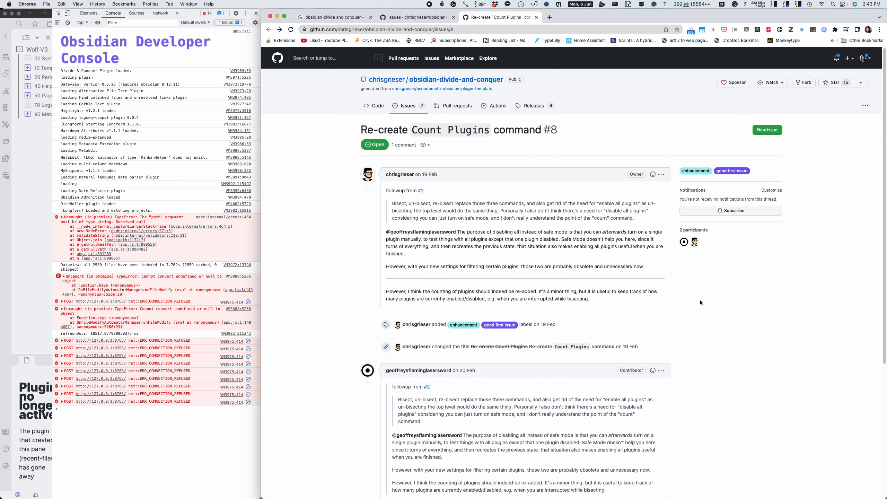
{"action": "key", "text": "super+w"}
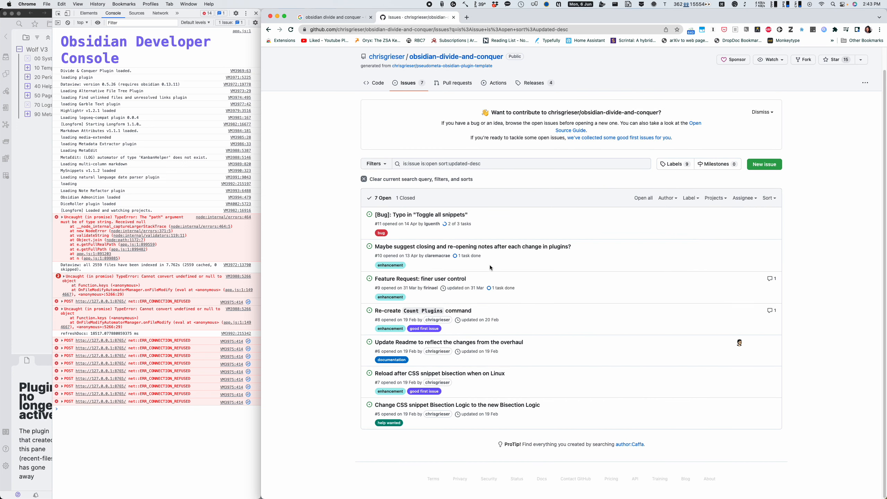
Step: Open and read the "Feature Request: finer user control" issue
{"action": "left_click", "coordinate": [409, 279]}
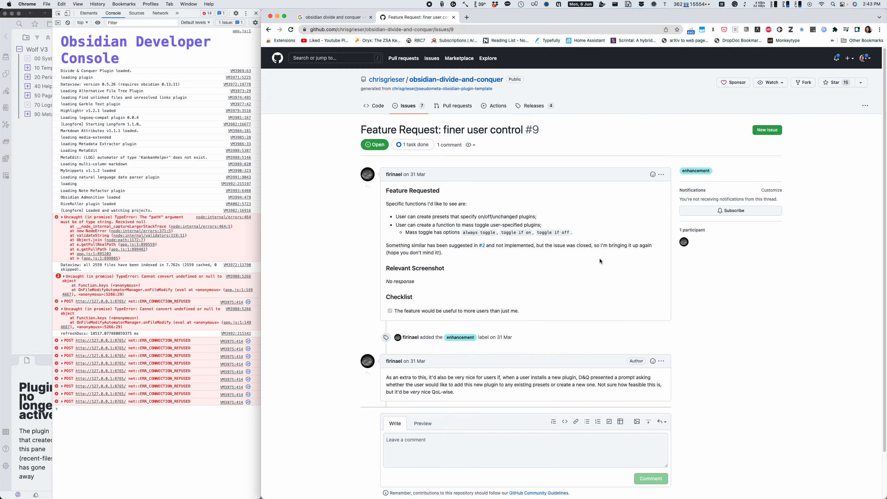
{"action": "scroll", "coordinate": [598, 252], "scroll_direction": "down", "scroll_amount": 2}
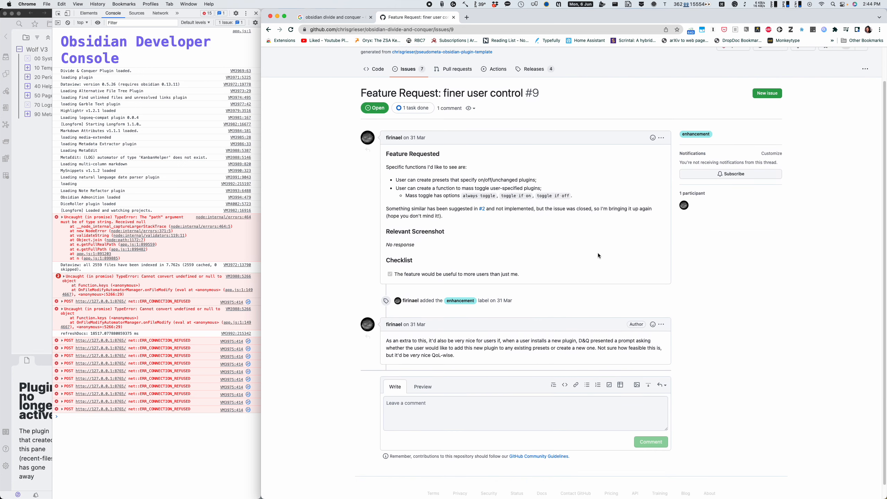
{"action": "scroll", "coordinate": [465, 364], "scroll_direction": "up", "scroll_amount": 3}
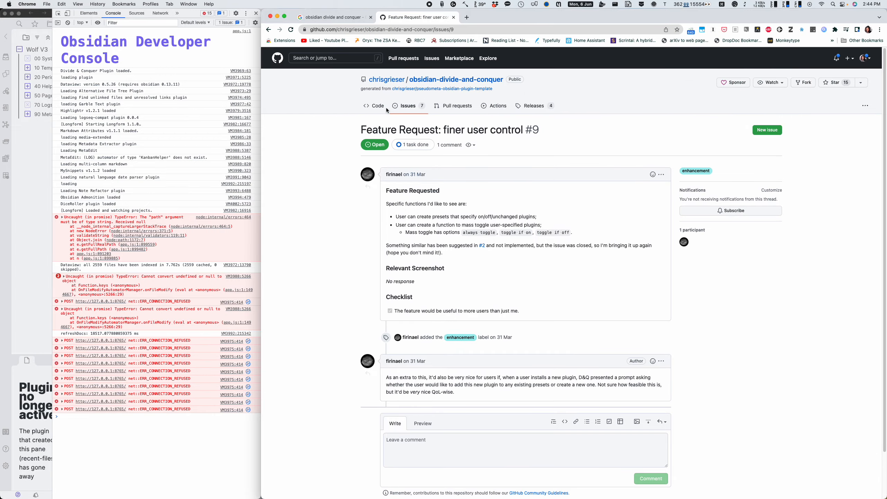
Step: Return to the repository's issues list and start a new issue with the Feature request template
{"action": "left_click", "coordinate": [453, 80]}
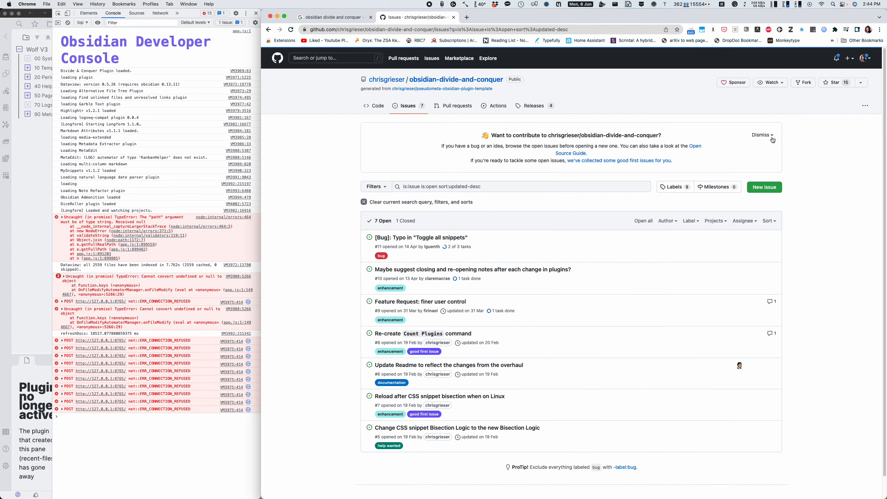
{"action": "left_click", "coordinate": [775, 189]}
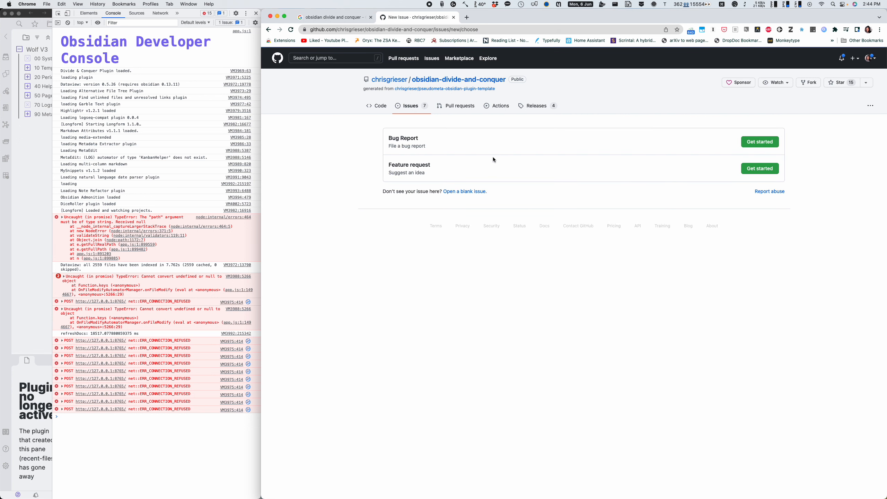
{"action": "left_click", "coordinate": [754, 170]}
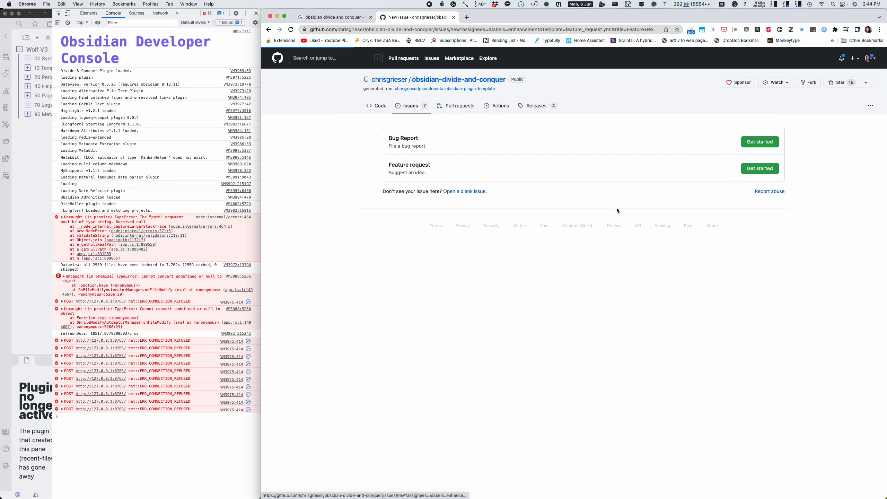
Step: Set the issue title to "Feature Request: Ability to Track Plugins that are "Safe""
{"action": "type", "text": "AbiliFeature Request:"}
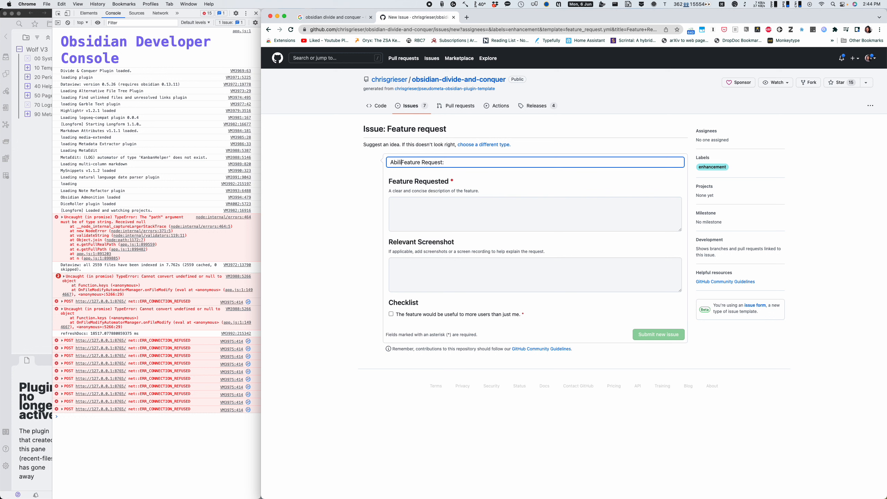
{"action": "key", "text": "super+a"}
{"action": "key", "text": "super+z"}
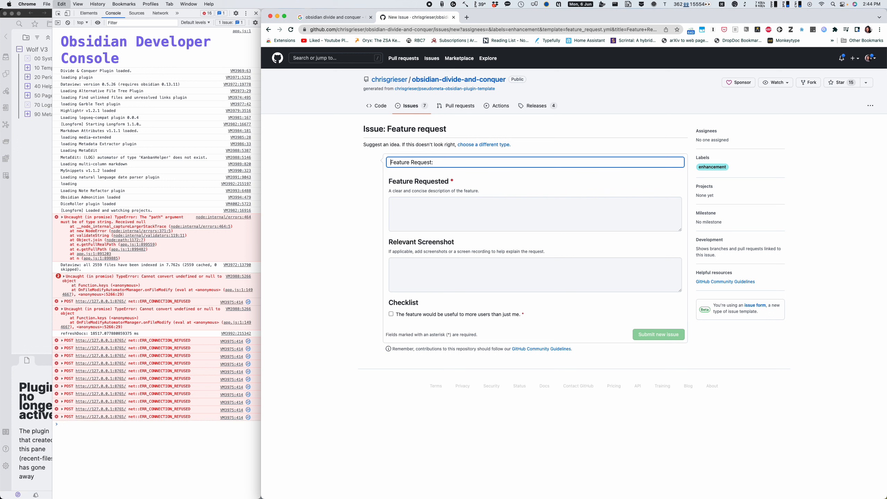
{"action": "type", "text": "Ability to TRac"}
{"action": "key", "text": "BackSpace"}
{"action": "key", "text": "BackSpace"}
{"action": "key", "text": "BackSpace"}
{"action": "type", "text": "rack Plugins that are "}
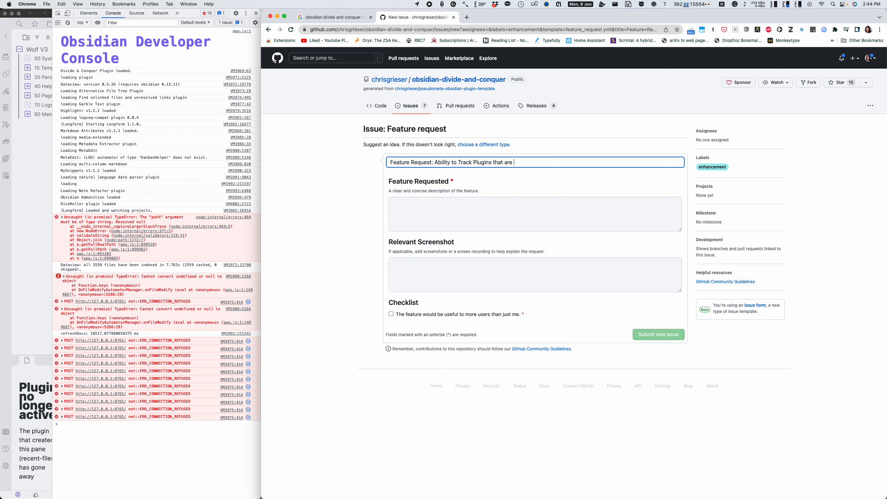
{"action": "type", "text": "\"Safe\""}
Step: Begin the Feature Requested description with "Requesting a way to print currently enabled plugin list or"
{"action": "left_click", "coordinate": [479, 206]}
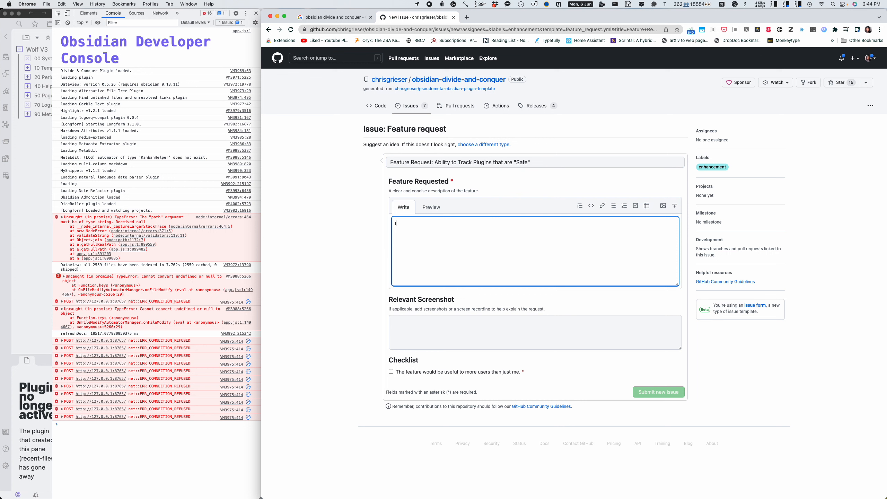
{"action": "type", "text": "Either"}
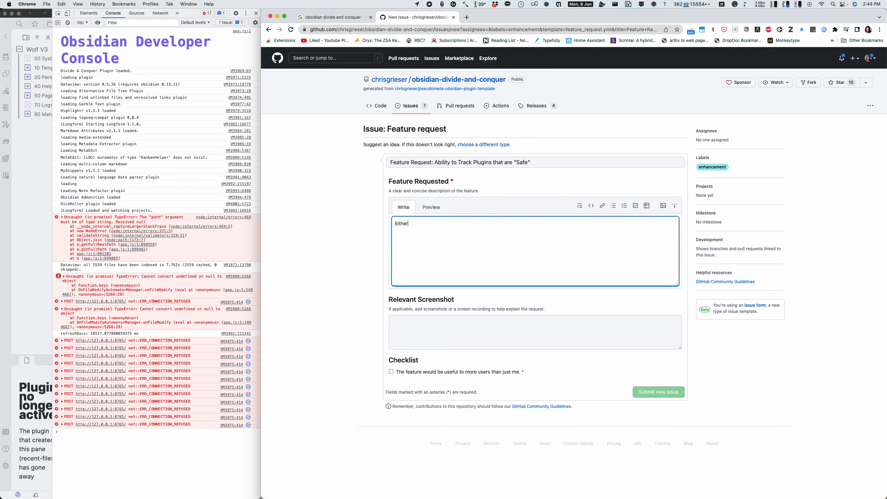
{"action": "type", "text": " a way to print currently enabled plugin list osr"}
{"action": "double_click", "coordinate": [405, 222]}
{"action": "type", "text": "Requesting"}
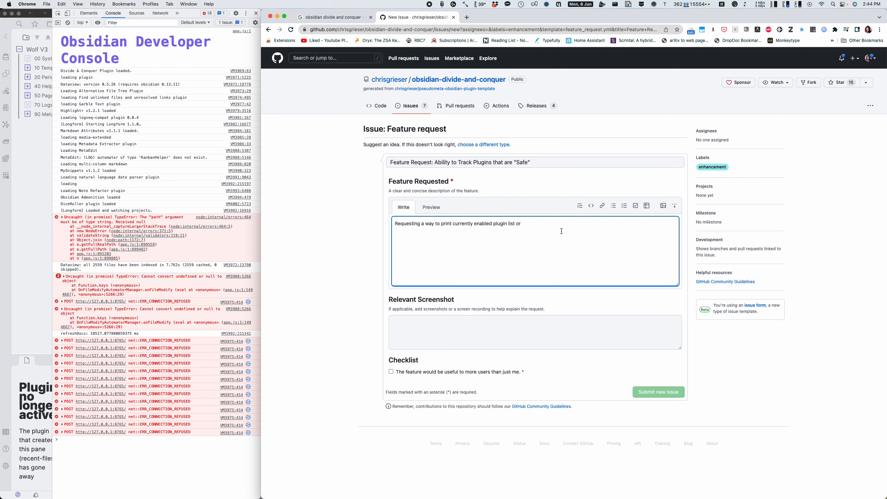
Step: Continue the description with "mark plugins as safe, because you don't know which plugin you enabled is the buggy plugin?"
{"action": "type", "text": " mark plugins as saft, because you don't know which plugin you enable"}
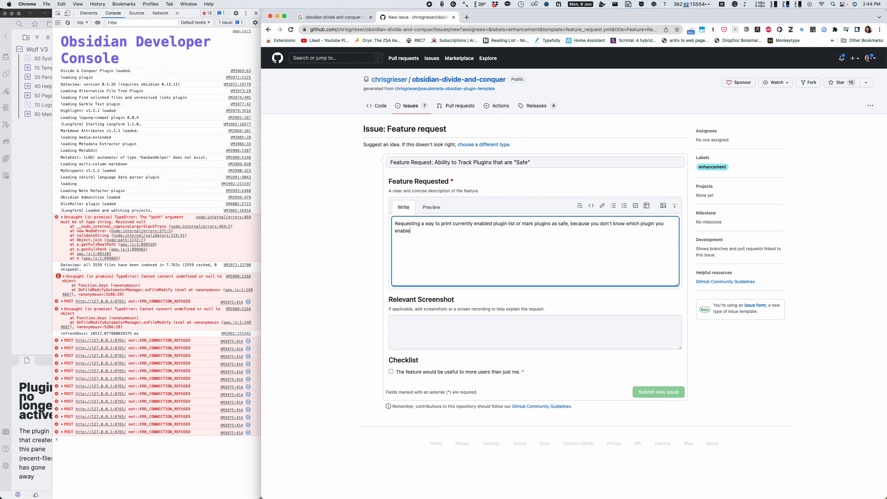
{"action": "type", "text": "d is the buggy plugin?"}
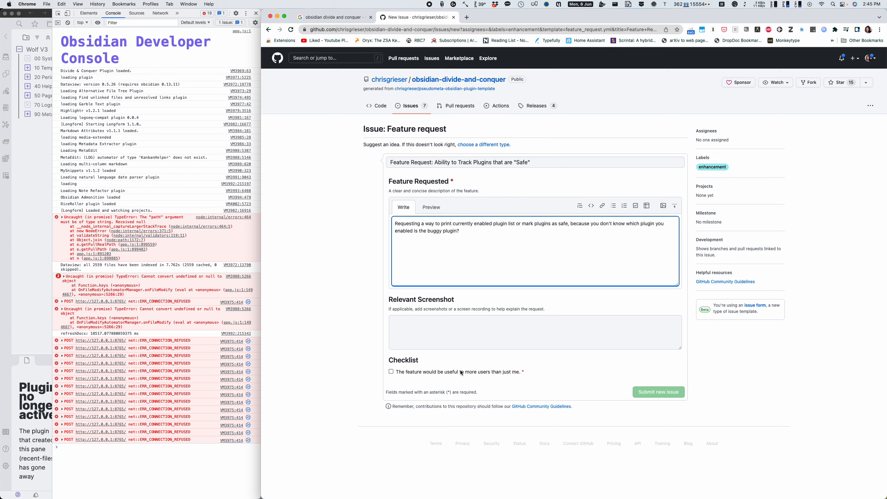
Step: Add a second paragraph: "I can disable all, enable half (and no bug) - then want to mark that half as safe plugins,"
{"action": "type", "text": "  I can half the list"}
{"action": "key", "text": "BackSpace"}
{"action": "key", "text": "BackSpace"}
{"action": "key", "text": "BackSpace"}
{"action": "key", "text": "BackSpace"}
{"action": "key", "text": "BackSpace"}
{"action": "key", "text": "BackSpace"}
{"action": "key", "text": "BackSpace"}
{"action": "key", "text": "BackSpace"}
{"action": "key", "text": "BackSpace"}
{"action": "key", "text": "BackSpace"}
{"action": "key", "text": "BackSpace"}
{"action": "key", "text": "BackSpace"}
{"action": "type", "text": "disable all, enable hal"}
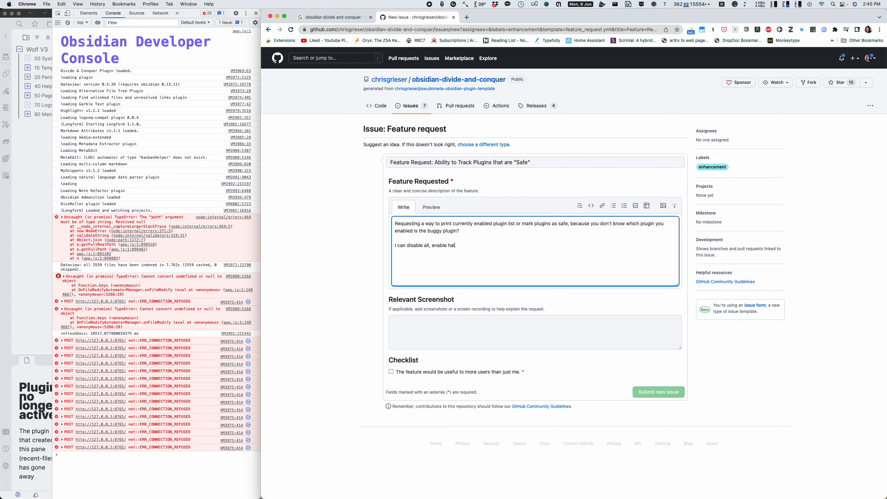
{"action": "type", "text": "f (and no b"}
{"action": "type", "text": "ug) - so"}
{"action": "type", "text": "then want to m"}
{"action": "type", "text": "ark that half a"}
{"action": "type", "text": "s saf"}
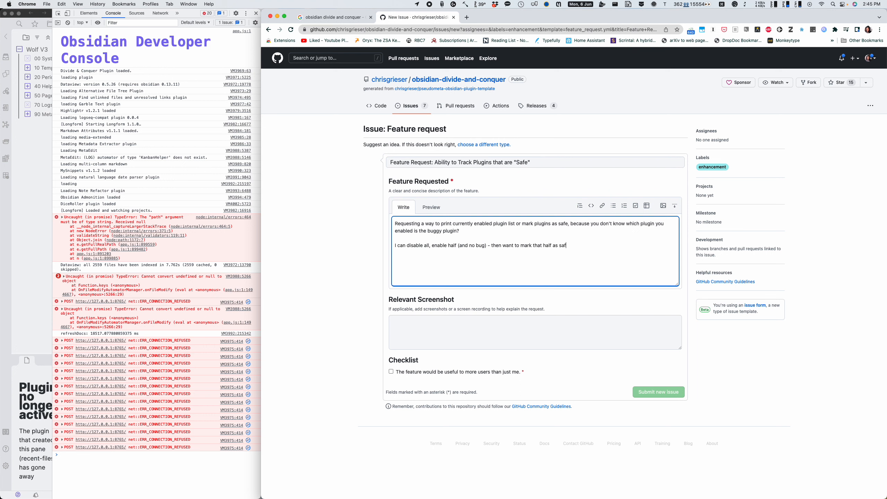
{"action": "type", "text": "e  plugins, then con"}
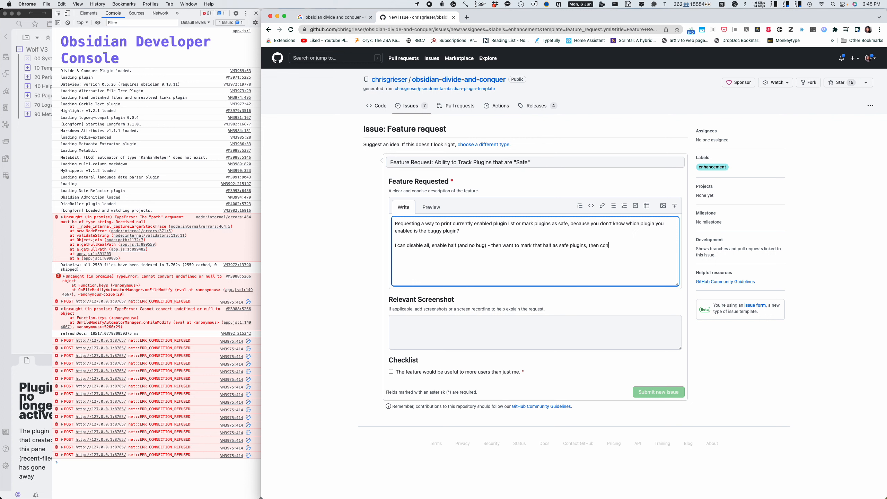
Step: Continue the description with "then continue on to add half -" and move that part into its own paragraph
{"action": "type", "text": "tinue on as"}
{"action": "key", "text": "BackSpace"}
{"action": "type", "text": "to mark the"}
{"action": "key", "text": "BackSpace"}
{"action": "key", "text": "BackSpace"}
{"action": "key", "text": "BackSpace"}
{"action": "key", "text": "BackSpace"}
{"action": "key", "text": "BackSpace"}
{"action": "key", "text": "BackSpace"}
{"action": "type", "text": "add half - check if"}
{"action": "key", "text": "BackSpace"}
{"action": "key", "text": "BackSpace"}
{"action": "key", "text": "BackSpace"}
{"action": "key", "text": "BackSpace"}
{"action": "key", "text": "BackSpace"}
{"action": "key", "text": "BackSpace"}
{"action": "key", "text": "BackSpace"}
{"action": "key", "text": "BackSpace"}
{"action": "key", "text": "BackSpace"}
{"action": "left_click", "coordinate": [589, 245]}
{"action": "key", "text": "Return"}
{"action": "key", "text": "Return"}
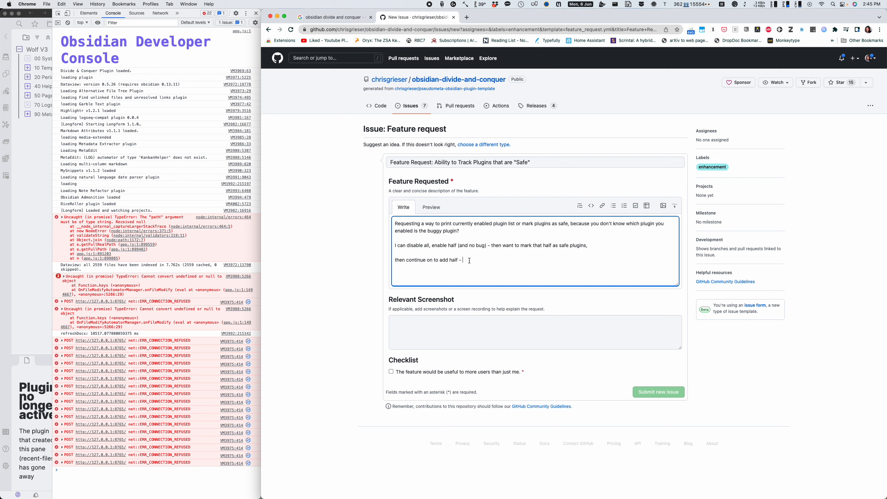
Step: Replace "add half -" in the third paragraph with "enable half of disabled then if bug, mark that half"
{"action": "key", "text": "BackSpace"}
{"action": "key", "text": "BackSpace"}
{"action": "key", "text": "BackSpace"}
{"action": "key", "text": "BackSpace"}
{"action": "key", "text": "BackSpace"}
{"action": "key", "text": "BackSpace"}
{"action": "key", "text": "BackSpace"}
{"action": "key", "text": "BackSpace"}
{"action": "key", "text": "BackSpace"}
{"action": "key", "text": "BackSpace"}
{"action": "type", "text": "enable half of disabled then mark"}
{"action": "key", "text": "BackSpace"}
{"action": "key", "text": "BackSpace"}
{"action": "key", "text": "BackSpace"}
{"action": "type", "text": "if bug"}
{"action": "key", "text": "BackSpace"}
{"action": "type", "text": "mark thathhal"}
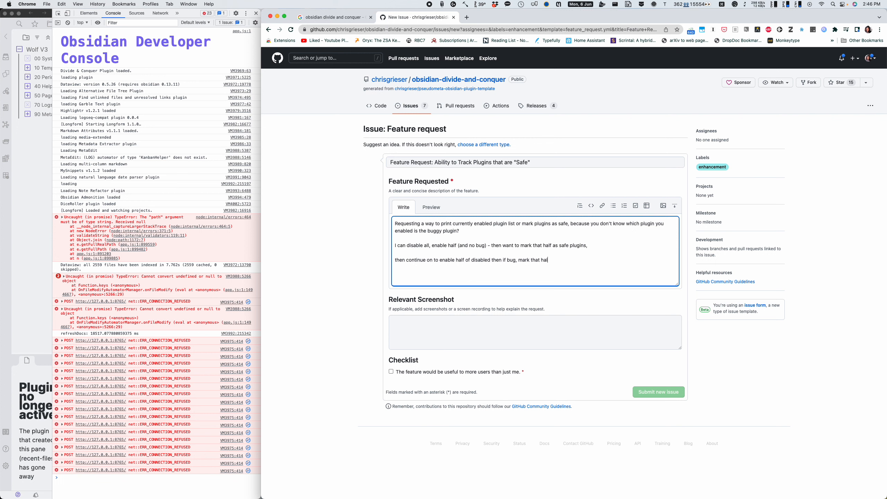
Step: Finish the paragraph with "as potential issues and only enable those - then narrow down by disabling them and switching between those"
{"action": "type", "text": "f as potintial issues and only enable those - then anarrow donwn"}
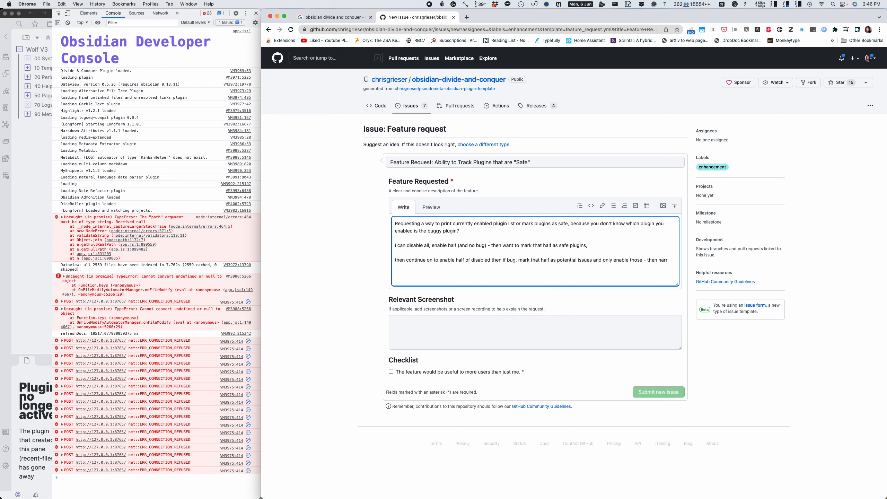
{"action": "key", "text": "BackSpace"}
{"action": "key", "text": "BackSpace"}
{"action": "key", "text": "BackSpace"}
{"action": "key", "text": "BackSpace"}
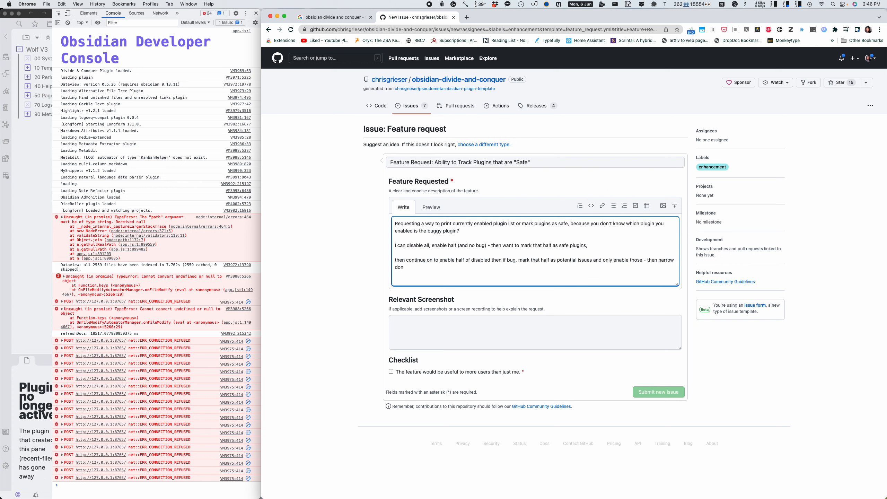
{"action": "type", "text": "wn bu"}
{"action": "type", "text": " disabling them and"}
{"action": "type", "text": "switching between those"}
Step: Confirm that the feature would be useful to more users and submit the new issue
{"action": "left_click", "coordinate": [449, 372]}
{"action": "left_click", "coordinate": [658, 391]}
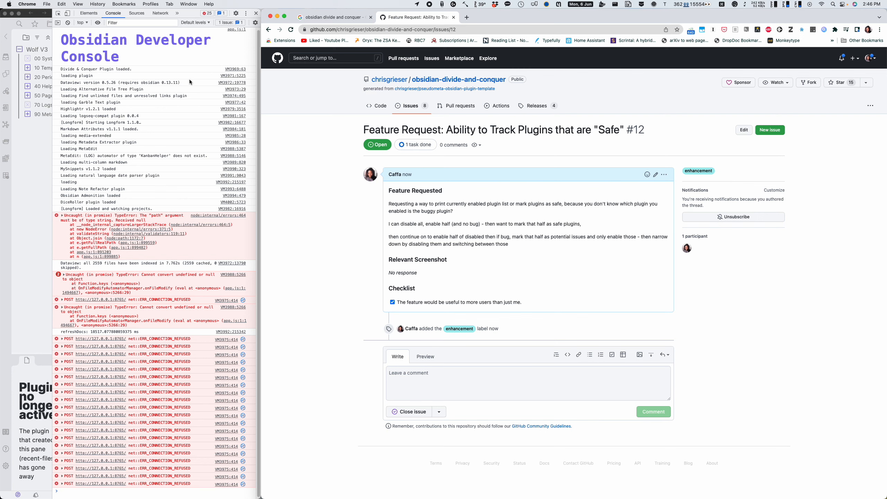
Step: Close the browser window and test link creation with "[[iss" on the empty bullet of the Obsidian note 2022-06-06, removing the test text
{"action": "left_click", "coordinate": [270, 16]}
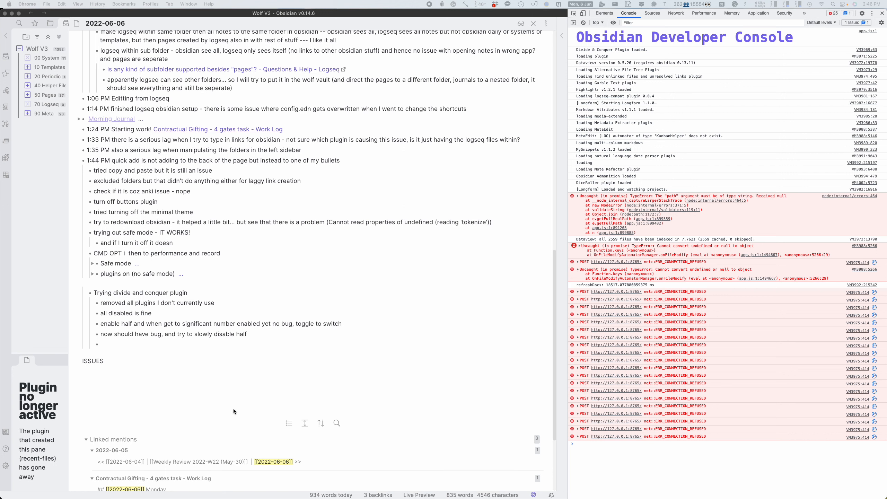
{"action": "left_click", "coordinate": [218, 347]}
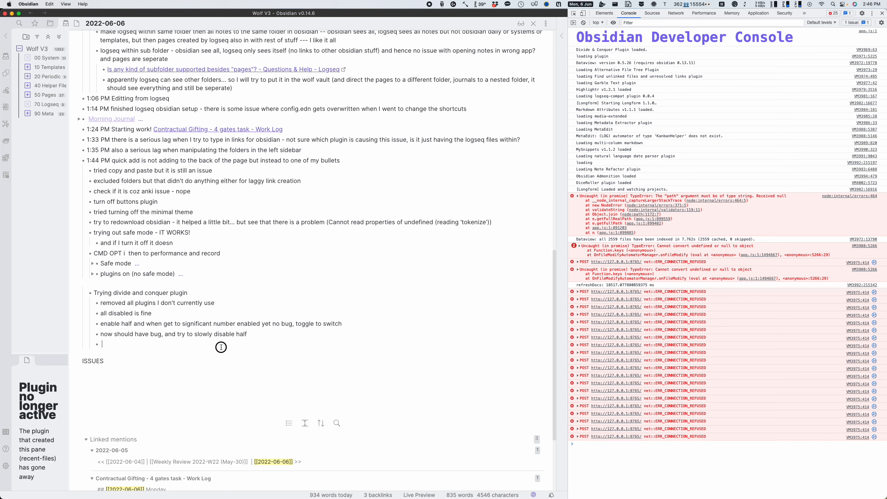
{"action": "type", "text": "[[iss"}
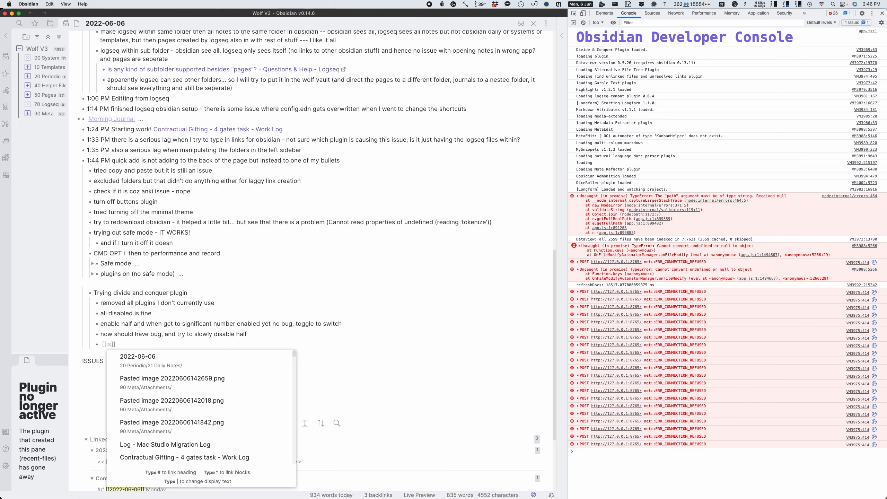
{"action": "key", "text": "BackSpace"}
{"action": "key", "text": "BackSpace"}
{"action": "key", "text": "BackSpace"}
{"action": "key", "text": "BackSpace"}
{"action": "key", "text": "BackSpace"}
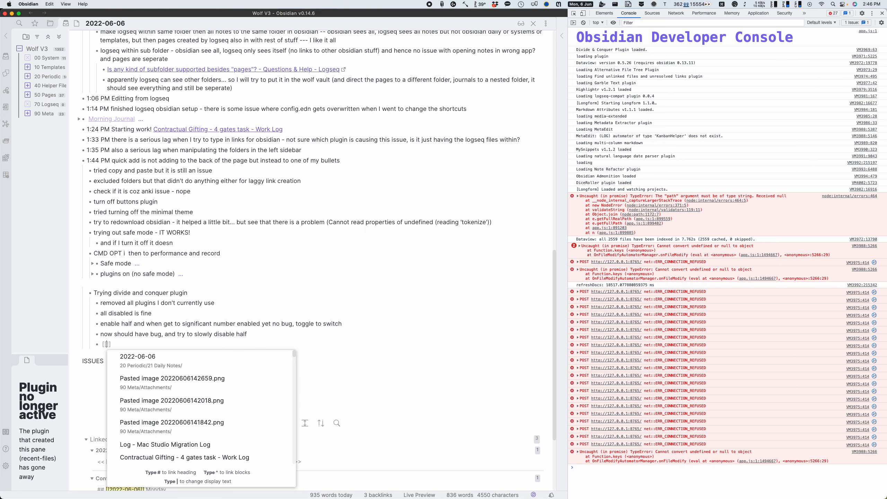
Step: Count the enabled and disabled plugins with the Divide & Conquer command
{"action": "key", "text": "super+p"}
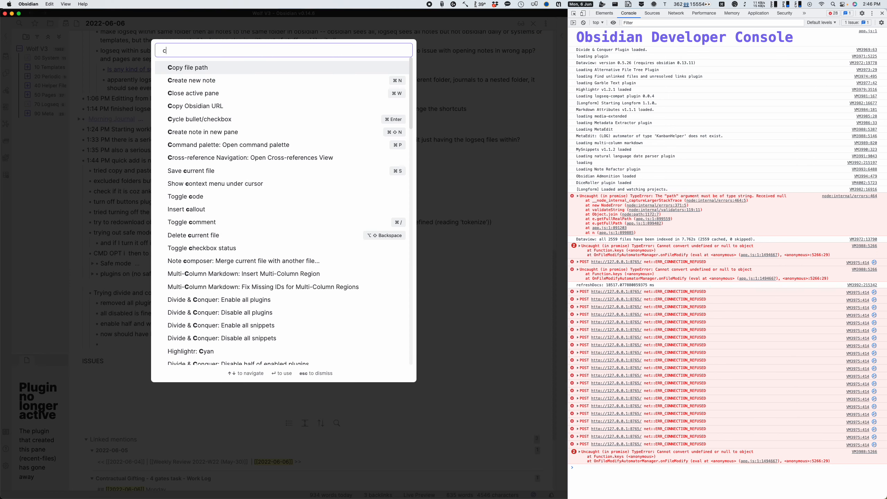
{"action": "type", "text": "cound"}
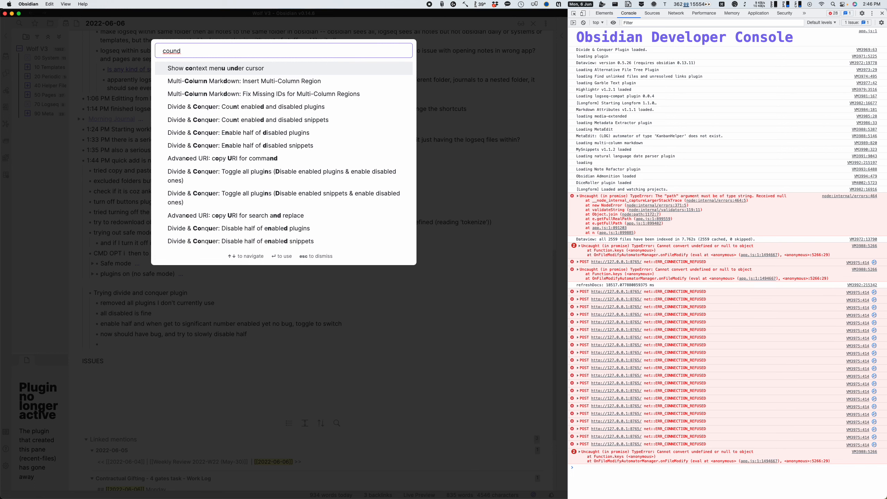
{"action": "key", "text": "BackSpace"}
{"action": "type", "text": "t"}
{"action": "key", "text": "Down"}
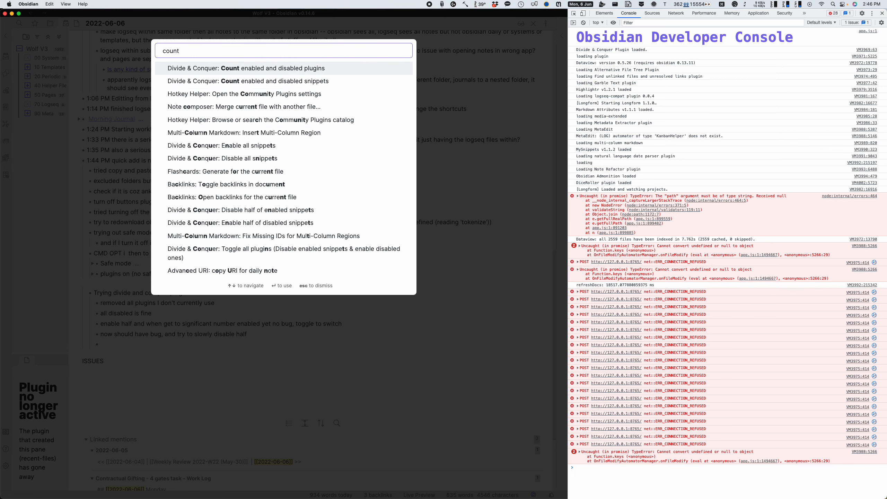
{"action": "key", "text": "Return"}
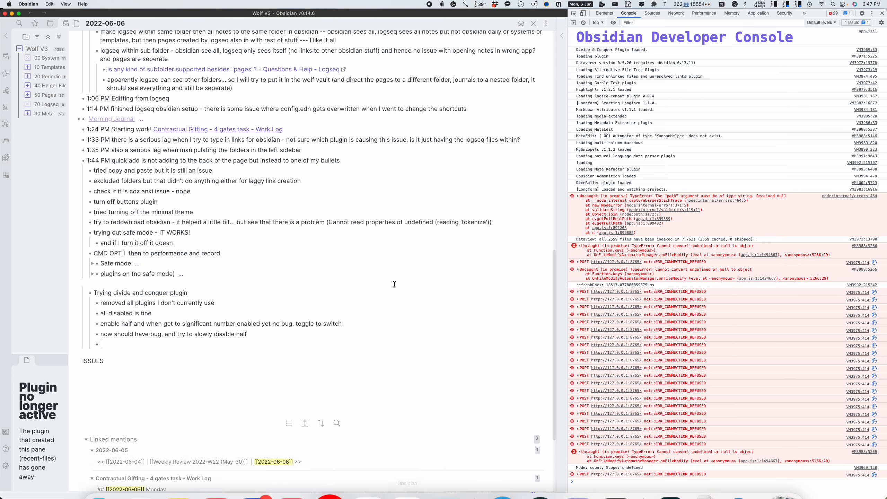
{"action": "key", "text": "super+p"}
{"action": "type", "text": "t"}
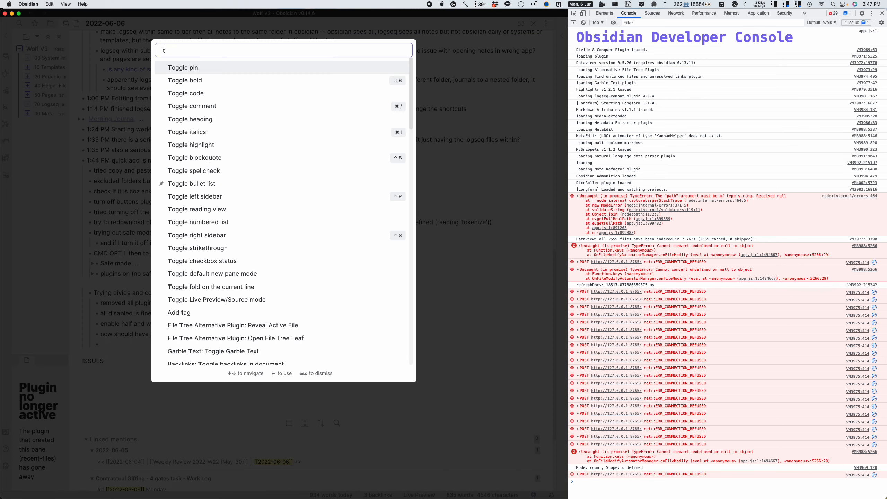
{"action": "type", "text": "oggle"}
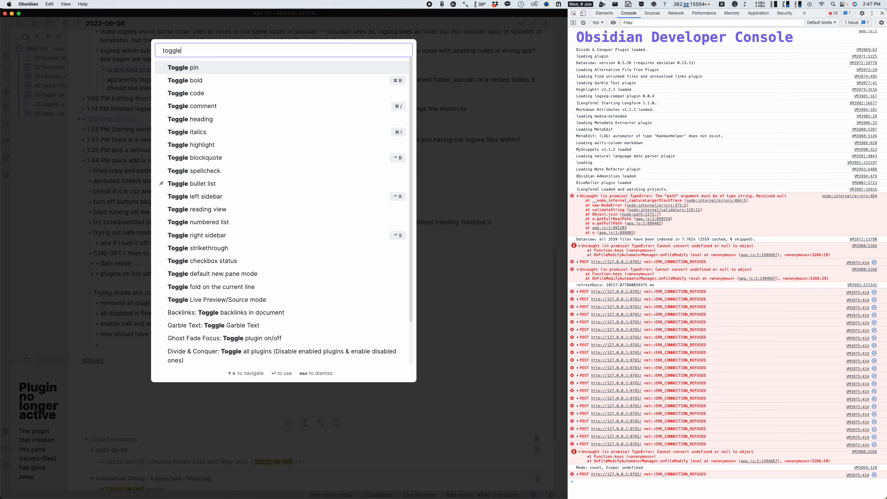
{"action": "type", "text": " blu"}
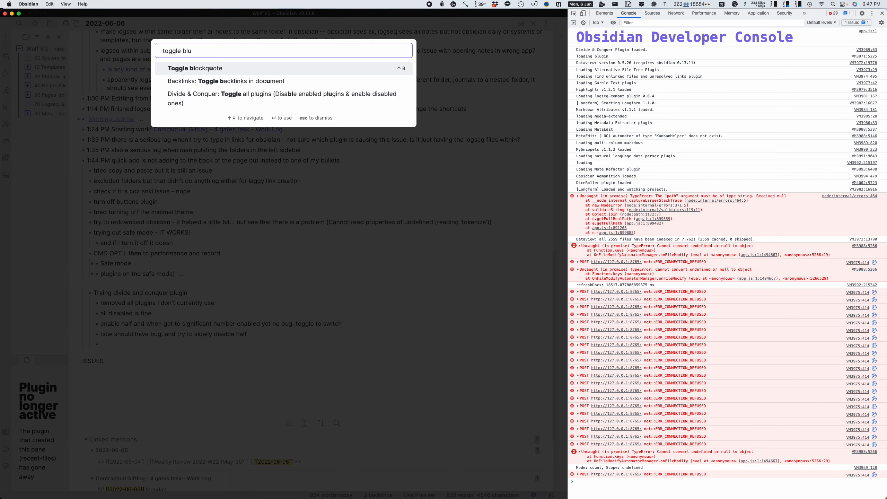
{"action": "key", "text": "Escape"}
Step: Repeat the Divide & Conquer count of enabled and disabled plugins
{"action": "key", "text": "super+p"}
{"action": "type", "text": "count"}
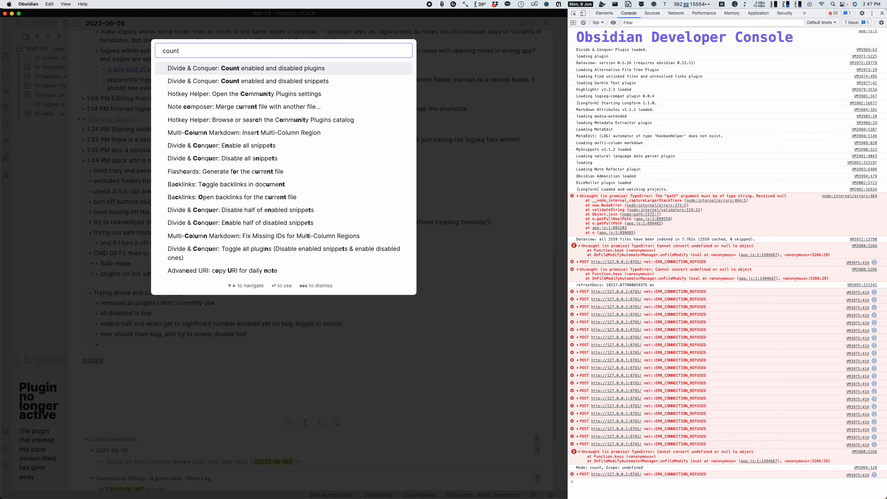
{"action": "key", "text": "Return"}
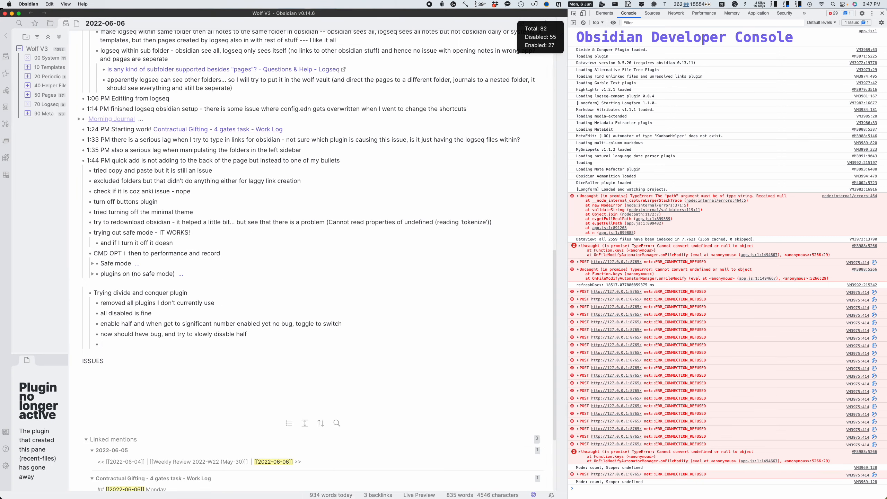
Step: Toggle all plugins with Divide & Conquer, disabling the enabled plugins and enabling the disabled ones
{"action": "key", "text": "super+p"}
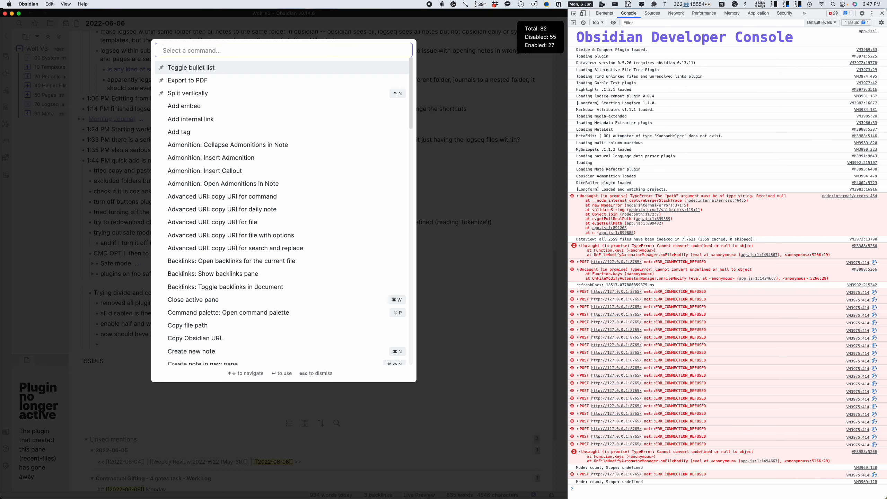
{"action": "type", "text": "toggle plu"}
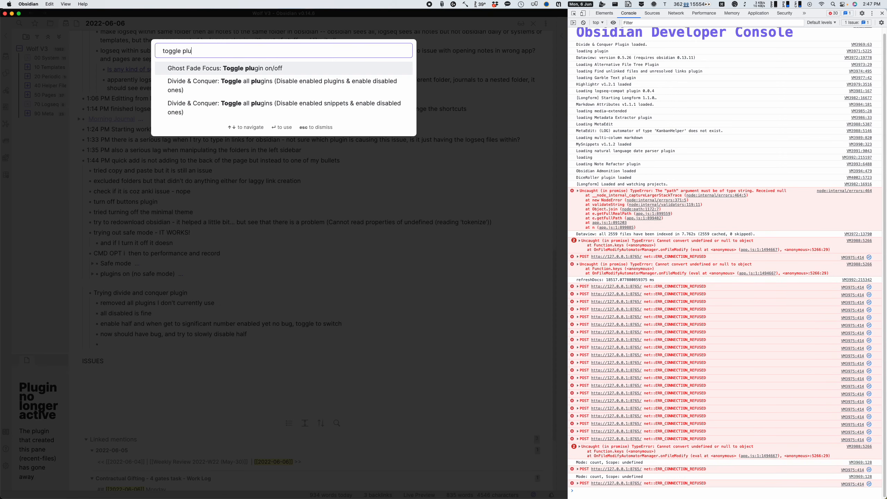
{"action": "key", "text": "Down"}
{"action": "key", "text": "Return"}
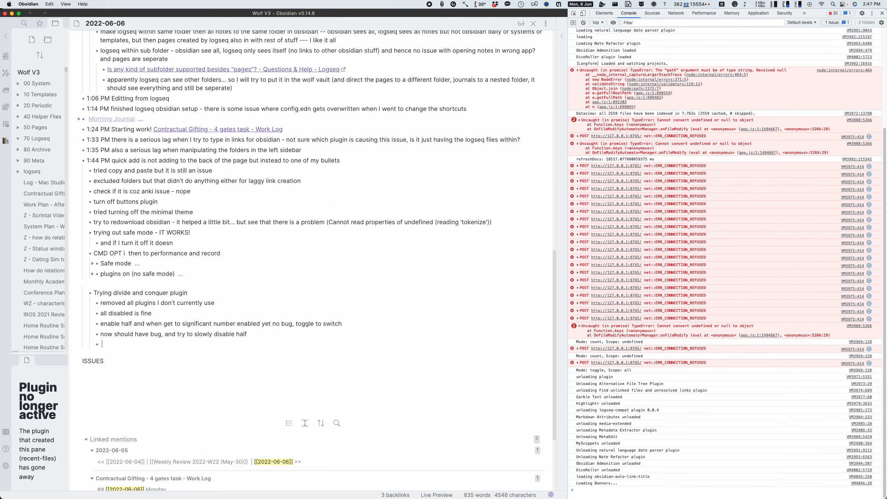
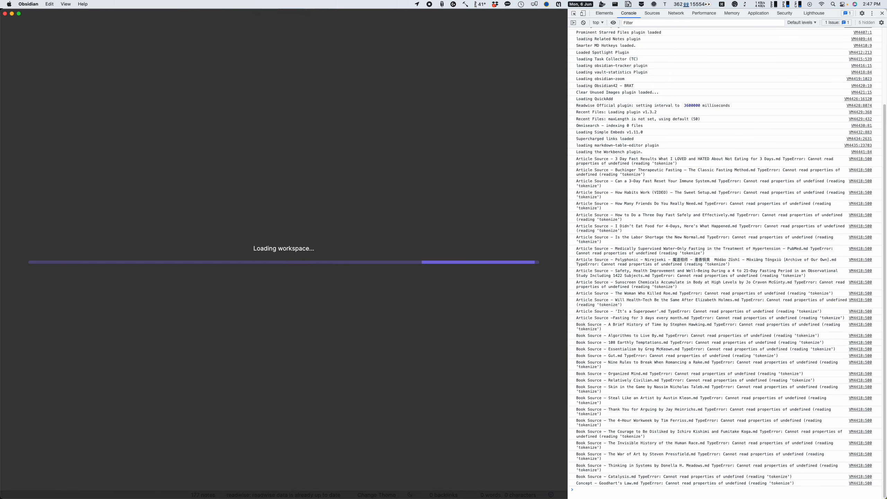
Step: Test link creation with "[[hi" on the empty bullet below "now should have bug", removing the test text
{"action": "scroll", "coordinate": [395, 224], "scroll_direction": "down", "scroll_amount": 20}
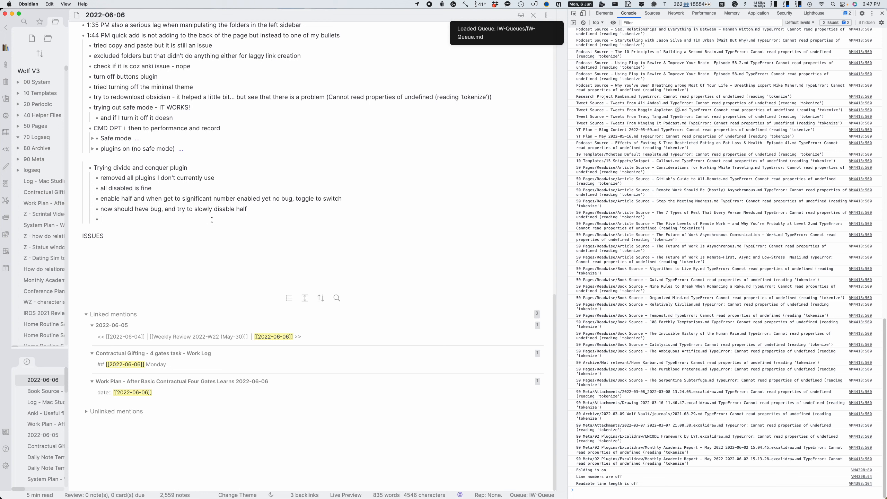
{"action": "left_click", "coordinate": [214, 221]}
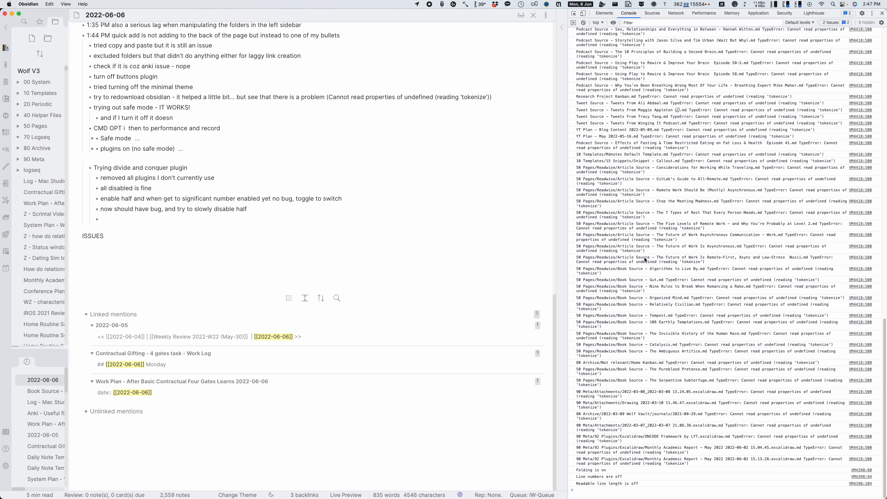
{"action": "type", "text": "s"}
{"action": "key", "text": "BackSpace"}
{"action": "type", "text": "[[hi"}
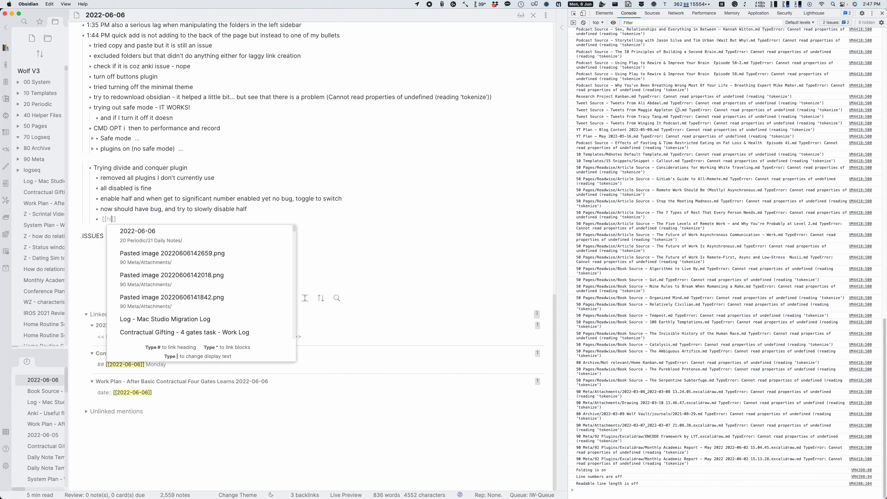
{"action": "key", "text": "BackSpace"}
{"action": "key", "text": "BackSpace"}
{"action": "key", "text": "BackSpace"}
{"action": "key", "text": "BackSpace"}
Step: Count the enabled and disabled plugins of the switched set with Divide & Conquer
{"action": "key", "text": "super+p"}
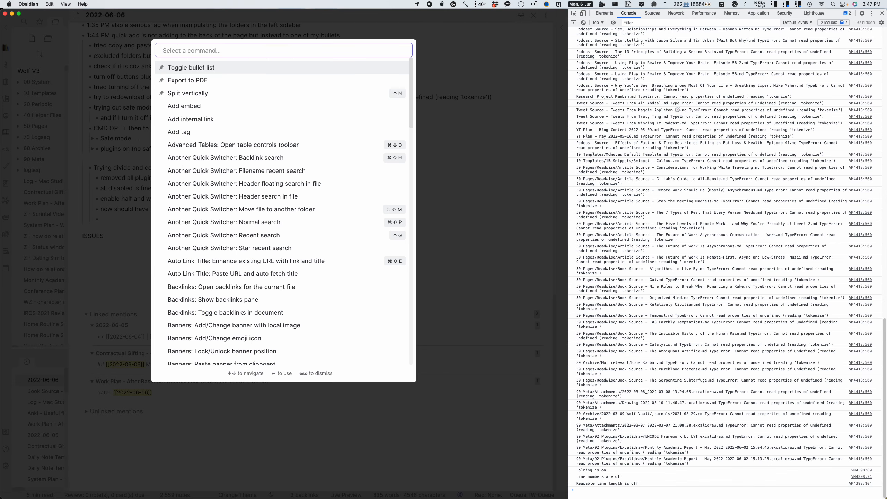
{"action": "type", "text": "count"}
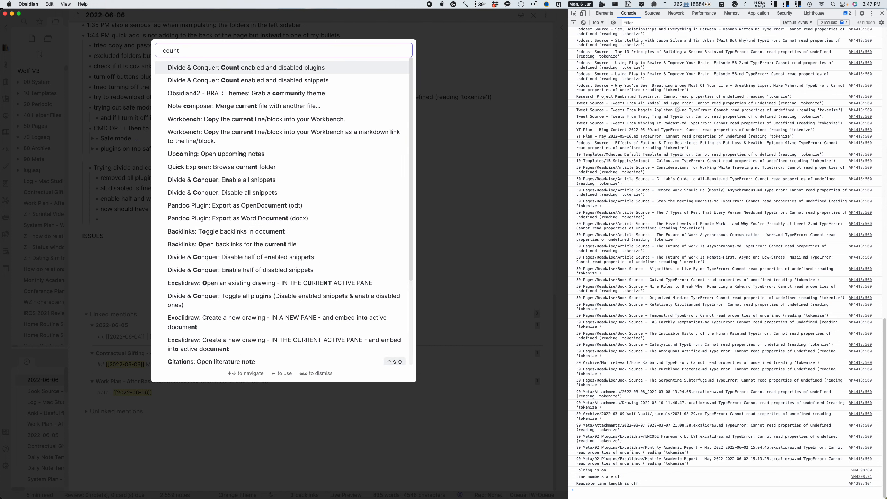
{"action": "key", "text": "Return"}
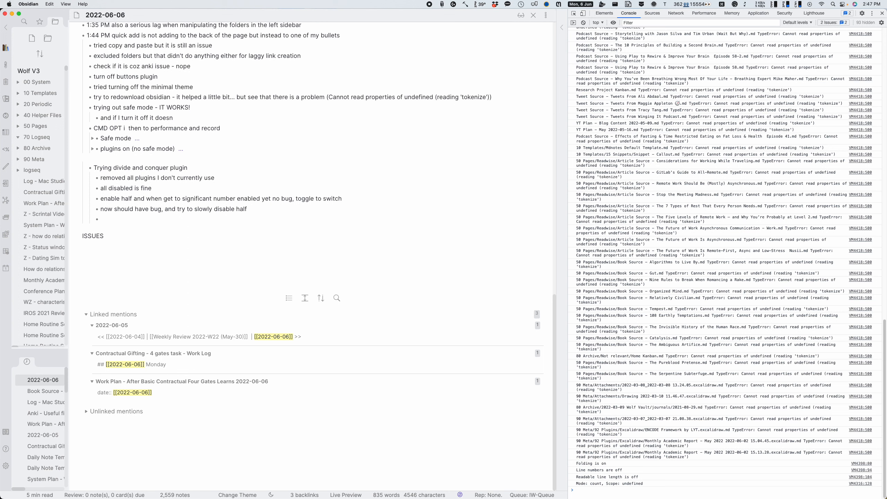
Step: Test link creation again with "[[so" on the empty bullet, removing the test text
{"action": "left_click", "coordinate": [129, 220]}
{"action": "type", "text": "[[so"}
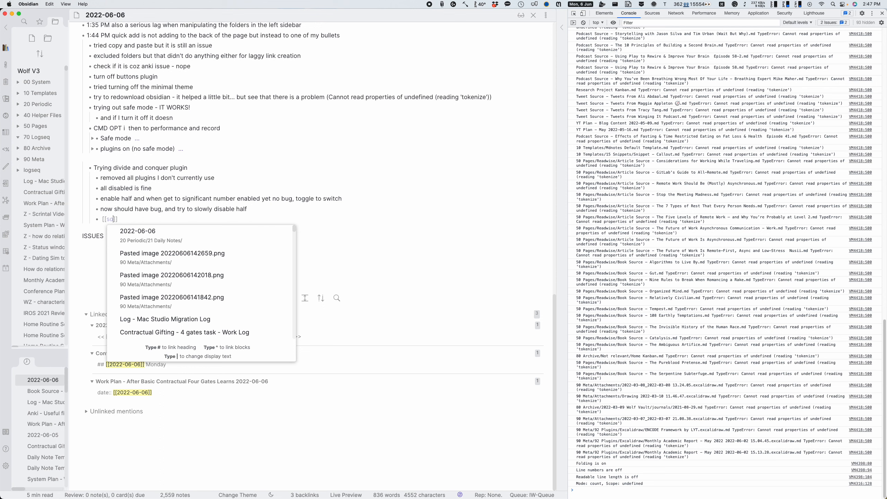
{"action": "key", "text": "BackSpace"}
{"action": "key", "text": "BackSpace"}
{"action": "key", "text": "BackSpace"}
{"action": "key", "text": "BackSpace"}
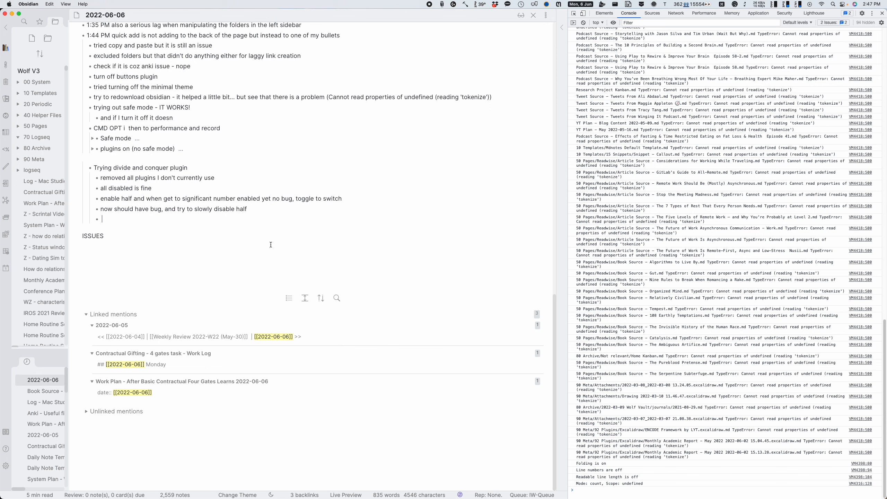
Step: Show the vault's logseq folder in the system file explorer
{"action": "mouse_move", "coordinate": [95, 496]}
{"action": "right_click", "coordinate": [42, 144]}
{"action": "left_click", "coordinate": [270, 208]}
{"action": "right_click", "coordinate": [38, 169]}
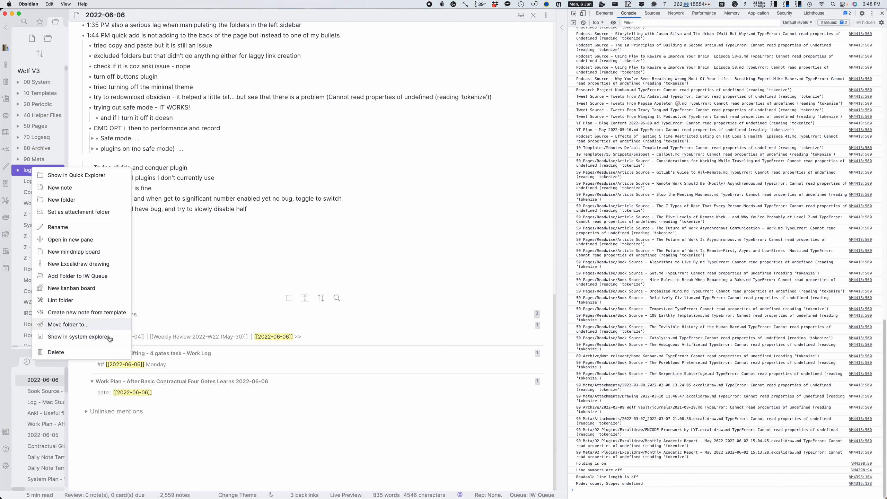
{"action": "left_click", "coordinate": [102, 336]}
Step: Sort the Wolf V3 folder in Finder by kind and show its hidden items
{"action": "scroll", "coordinate": [661, 52], "scroll_direction": "up", "scroll_amount": 20}
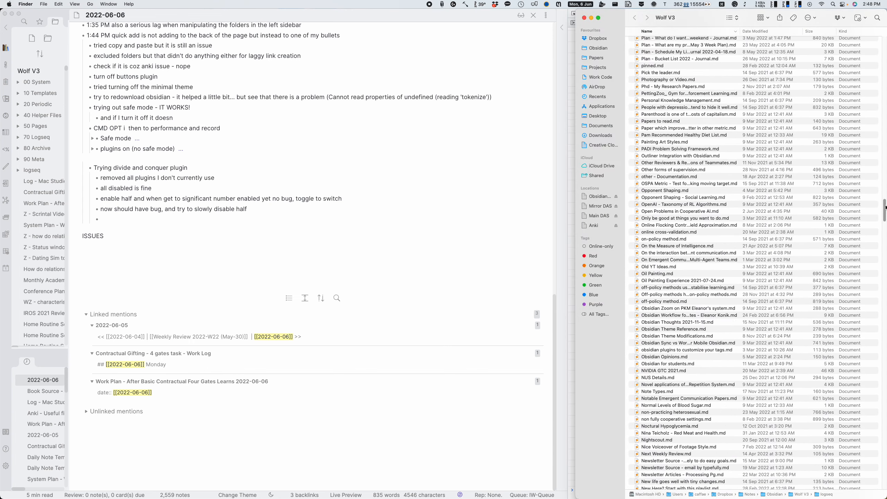
{"action": "left_click_drag", "start_coordinate": [884, 209], "coordinate": [884, 49]}
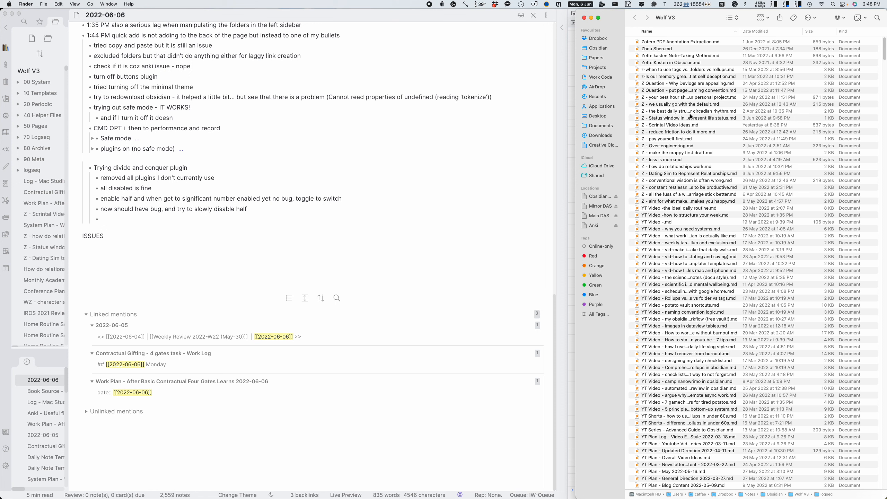
{"action": "left_click", "coordinate": [845, 32]}
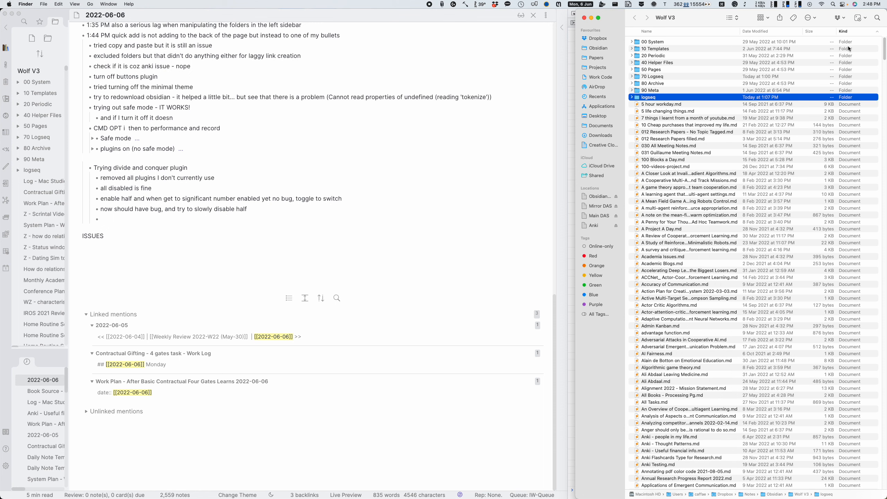
{"action": "key", "text": "super+shift+period"}
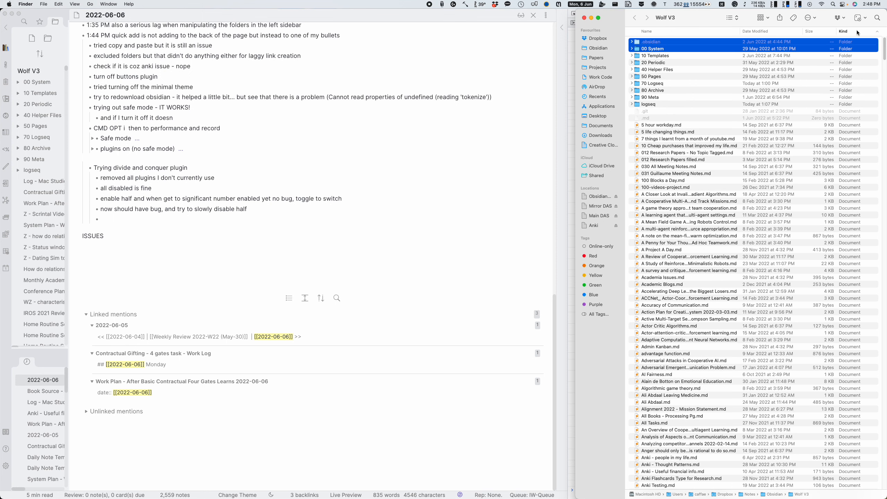
Step: Open the plugins folder inside .obsidian, look through the plugin folders, and sort them by date modified
{"action": "double_click", "coordinate": [657, 42]}
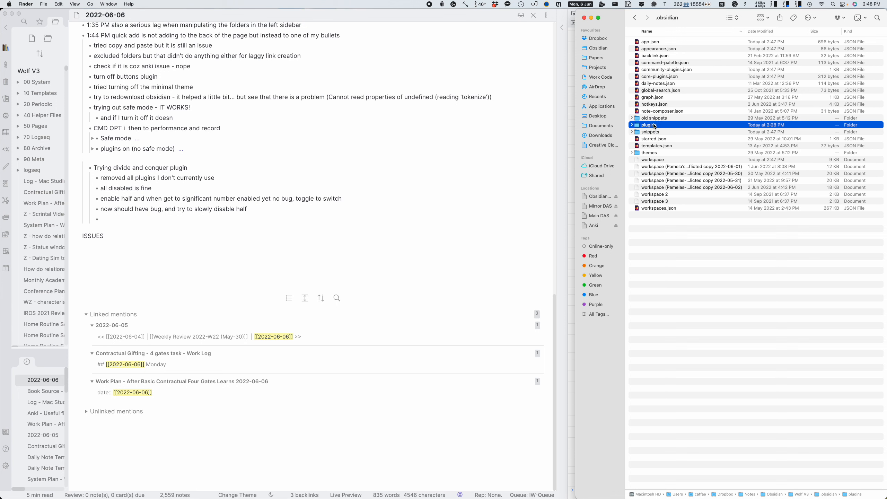
{"action": "double_click", "coordinate": [649, 125]}
{"action": "scroll", "coordinate": [700, 118], "scroll_direction": "down", "scroll_amount": 10}
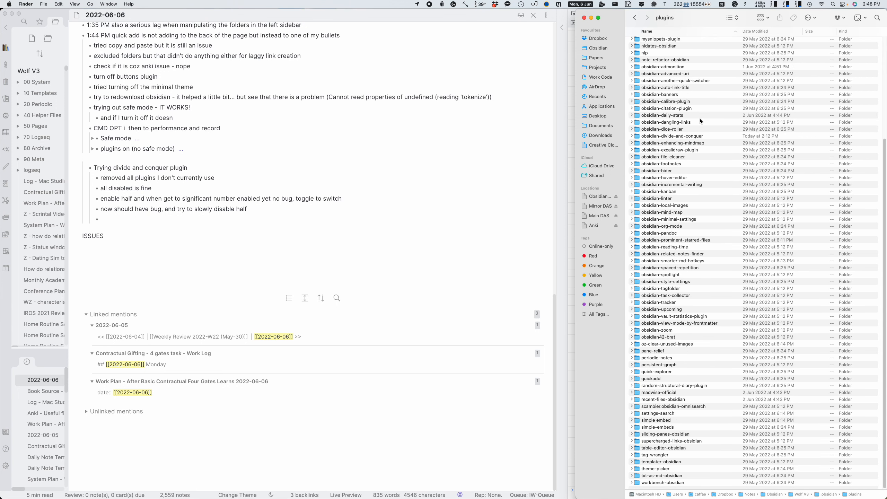
{"action": "scroll", "coordinate": [699, 118], "scroll_direction": "up", "scroll_amount": 7}
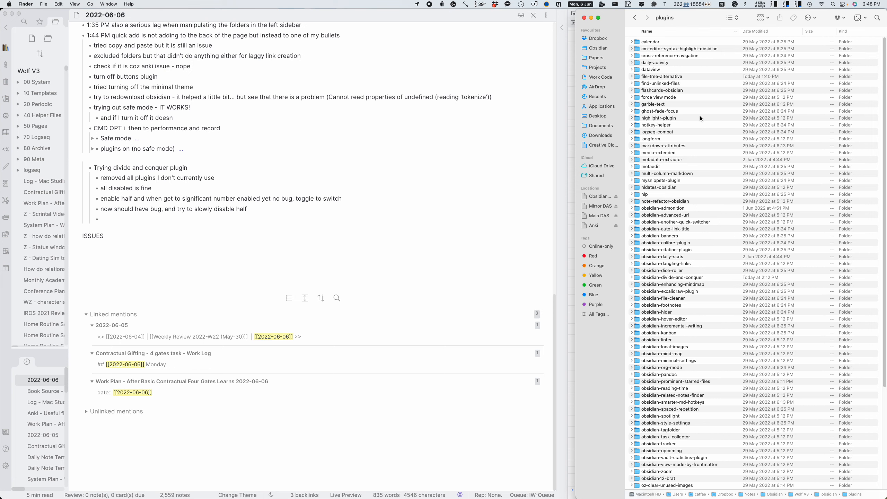
{"action": "left_click", "coordinate": [769, 32]}
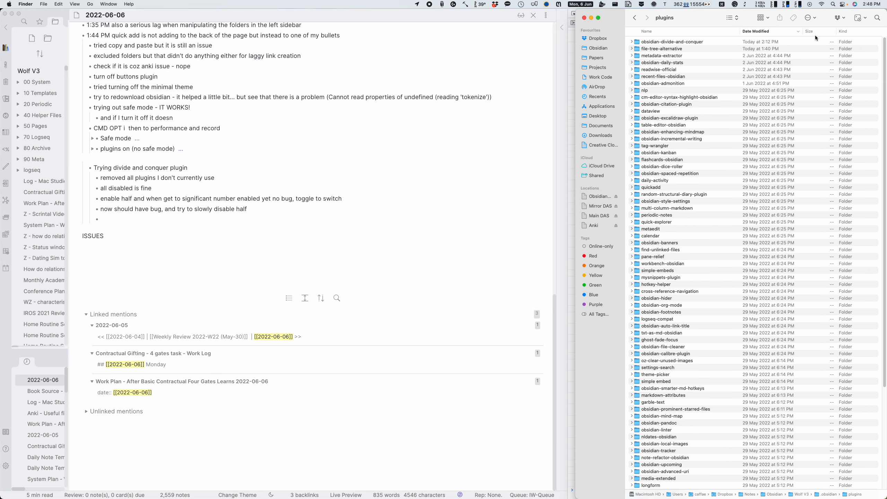
Step: Switch back to Obsidian and narrow its window so the Finder plugins folder fits beside it
{"action": "left_click", "coordinate": [454, 115]}
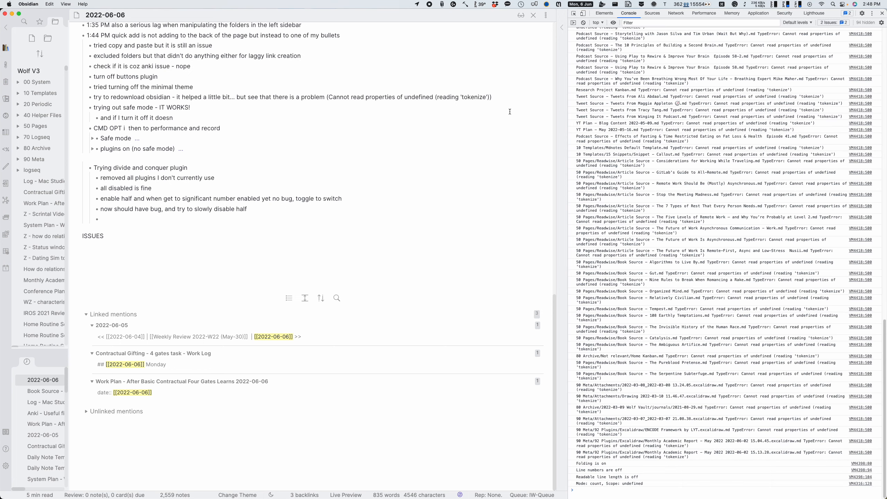
{"action": "key", "text": "ctrl+alt+Left"}
{"action": "key", "text": "ctrl+alt+Left"}
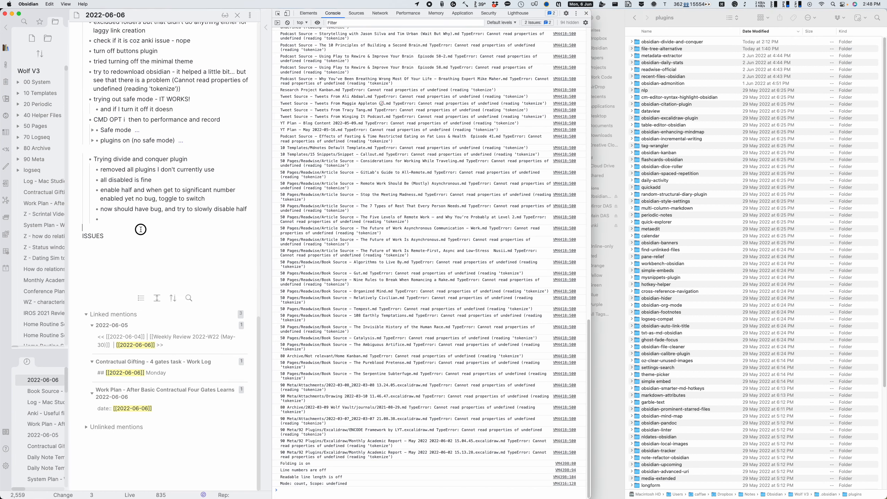
Step: Open the Community plugins settings and look through the installed plugins and their enabled states
{"action": "key", "text": "super+comma"}
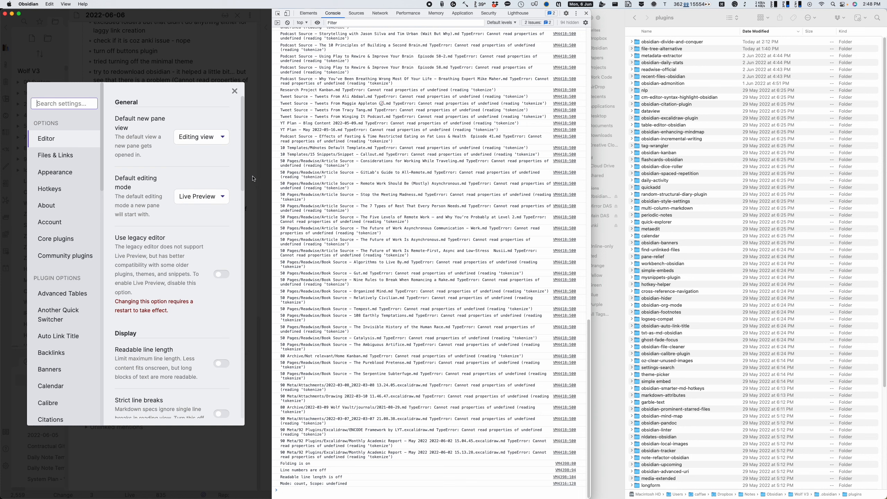
{"action": "left_click_drag", "start_coordinate": [241, 182], "coordinate": [239, 412]}
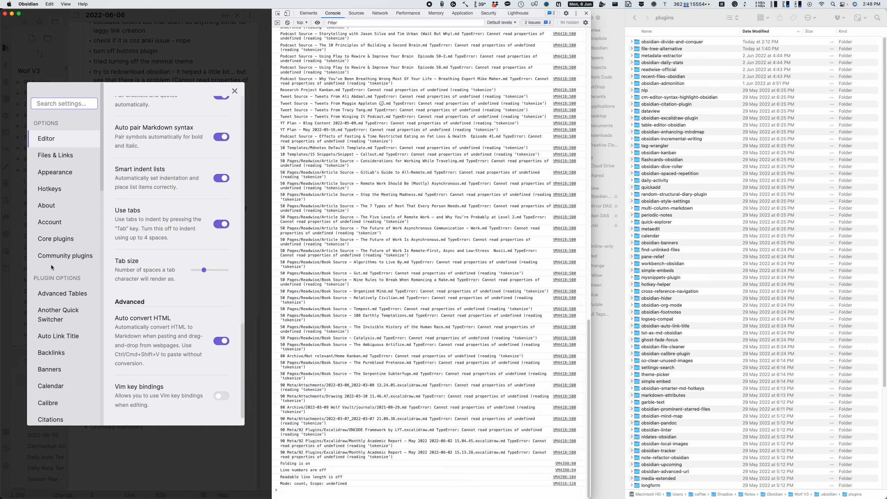
{"action": "left_click", "coordinate": [62, 256]}
{"action": "scroll", "coordinate": [203, 246], "scroll_direction": "down", "scroll_amount": 20}
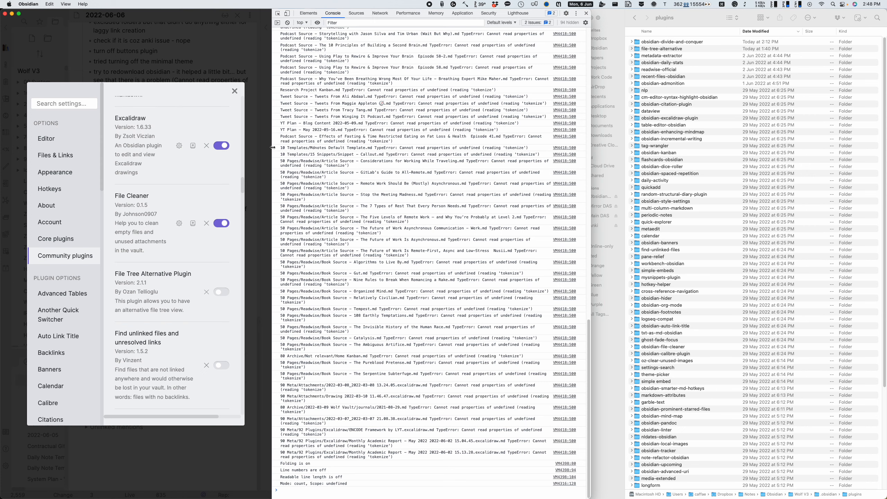
Step: Narrow the developer console to widen the settings, enable the Flashcards plugin, and return to the note
{"action": "left_click_drag", "start_coordinate": [272, 149], "coordinate": [496, 154]}
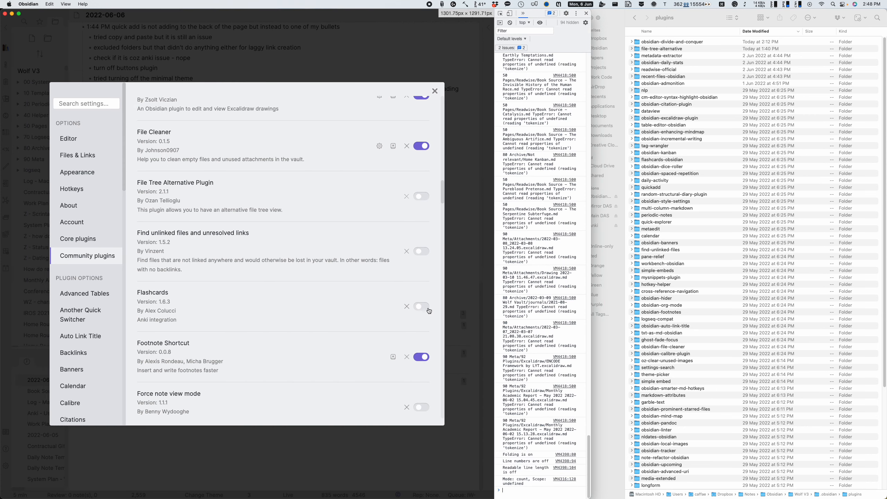
{"action": "left_click", "coordinate": [421, 306]}
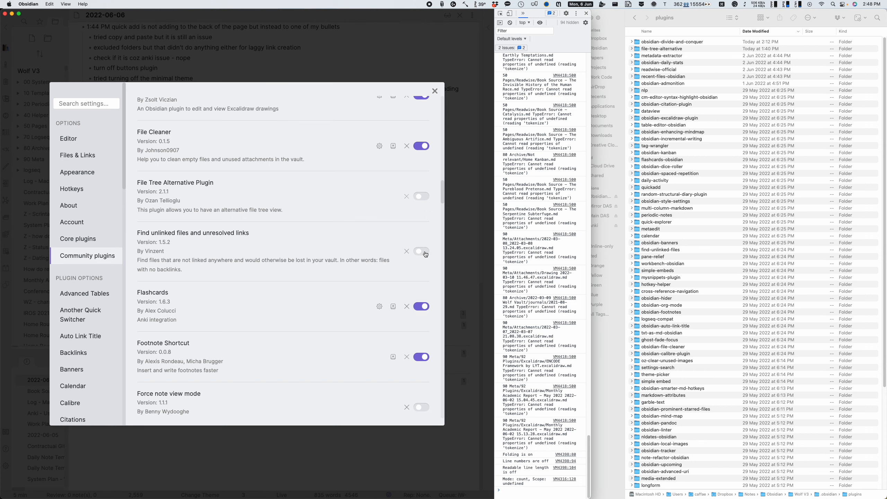
{"action": "left_click", "coordinate": [448, 266]}
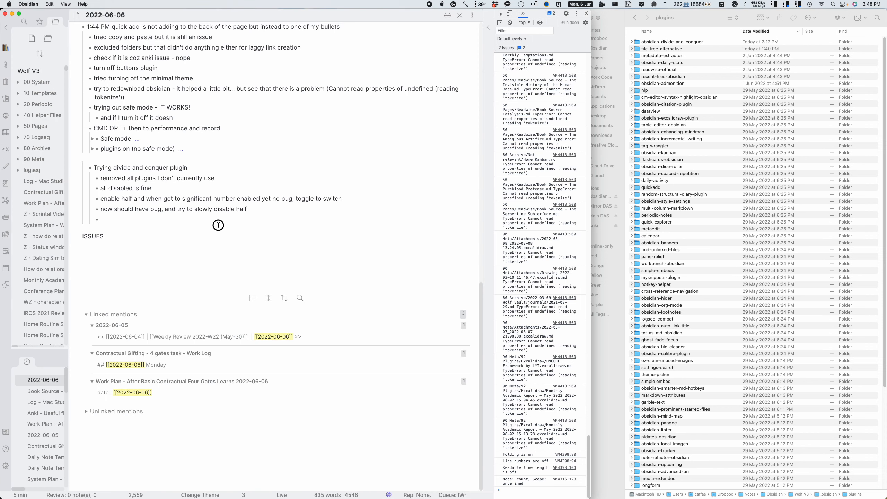
Step: Test link creation with "[[hi" in the empty last bullet of the 2022-06-06 note, and remove the test text
{"action": "type", "text": "[[hi"}
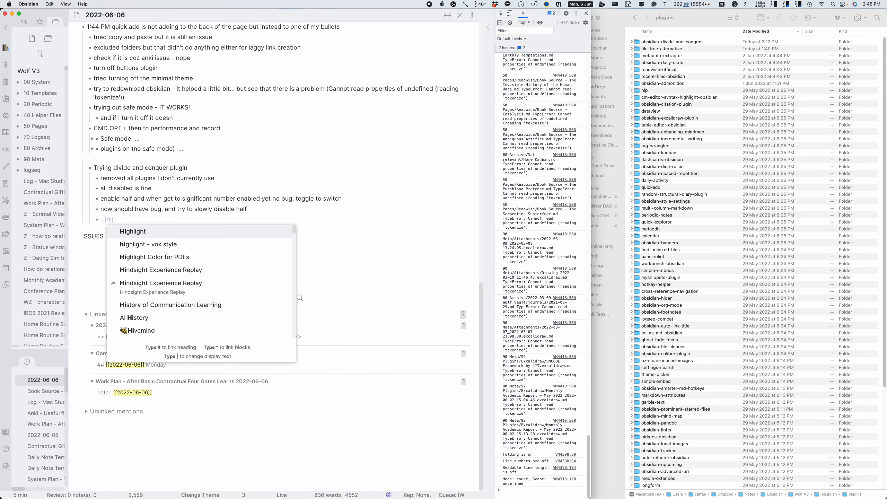
{"action": "key", "text": "BackSpace"}
{"action": "key", "text": "BackSpace"}
{"action": "key", "text": "BackSpace"}
{"action": "key", "text": "BackSpace"}
Step: Enable the Admonition and Advanced URI community plugins and return to the note
{"action": "key", "text": "super+comma"}
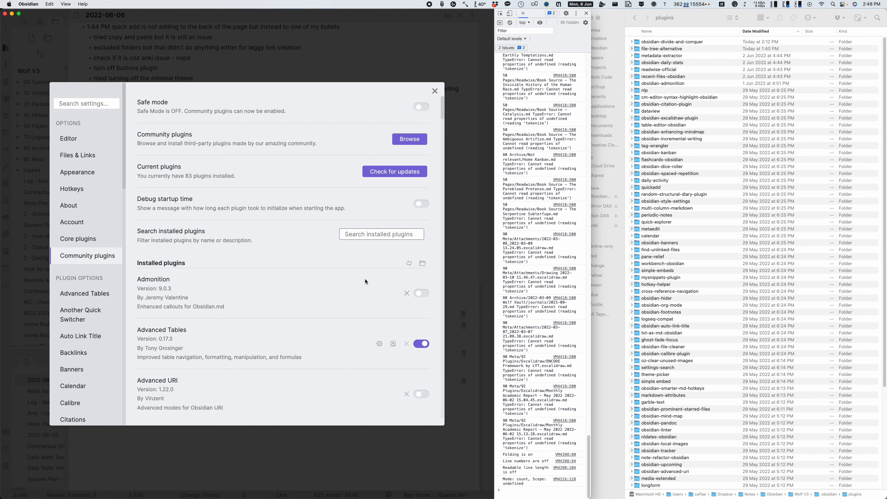
{"action": "left_click", "coordinate": [421, 293]}
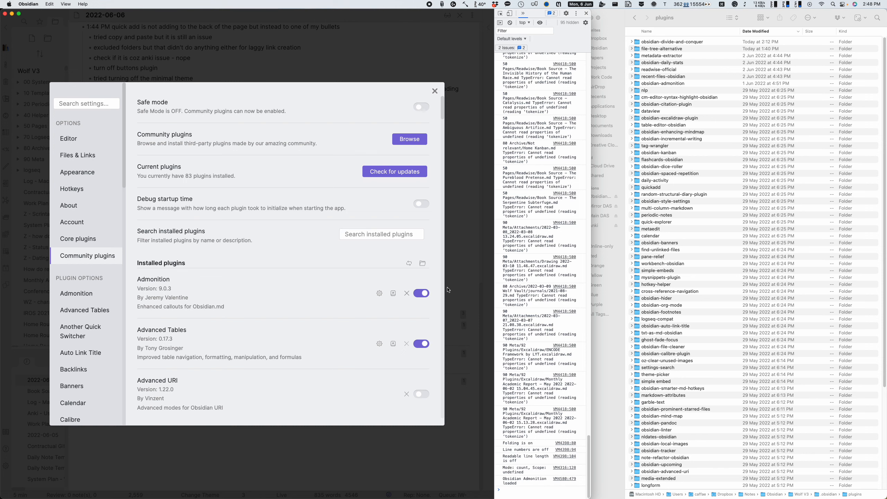
{"action": "left_click", "coordinate": [421, 393]}
{"action": "key", "text": "Escape"}
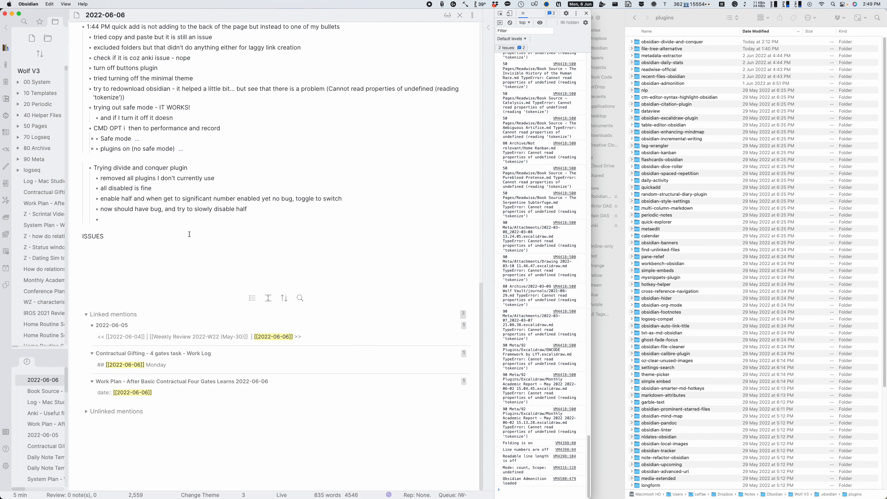
Step: Check link suggestions for lag by entering "[[hi" in the empty bullet, and clear it again
{"action": "type", "text": "[[hi"}
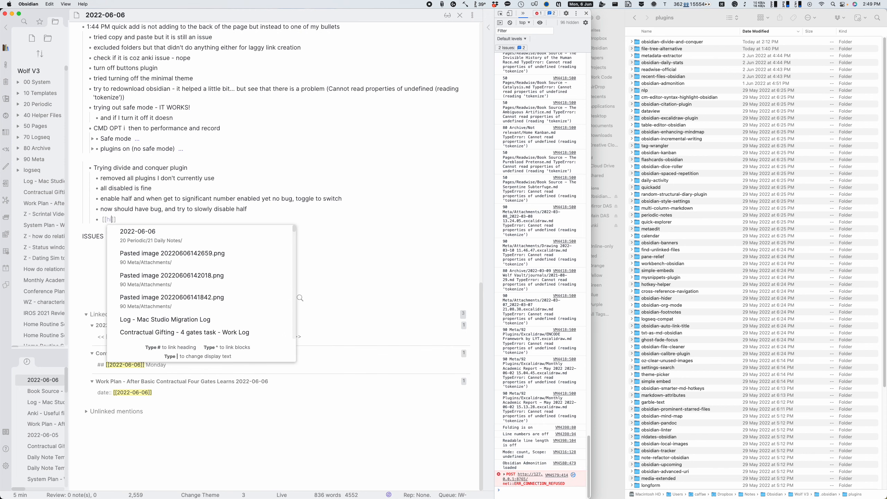
{"action": "key", "text": "BackSpace"}
{"action": "key", "text": "BackSpace"}
{"action": "key", "text": "BackSpace"}
Step: Enable the Multi-Column Markdown and MySnippets community plugins and return to the note
{"action": "key", "text": "super+comma"}
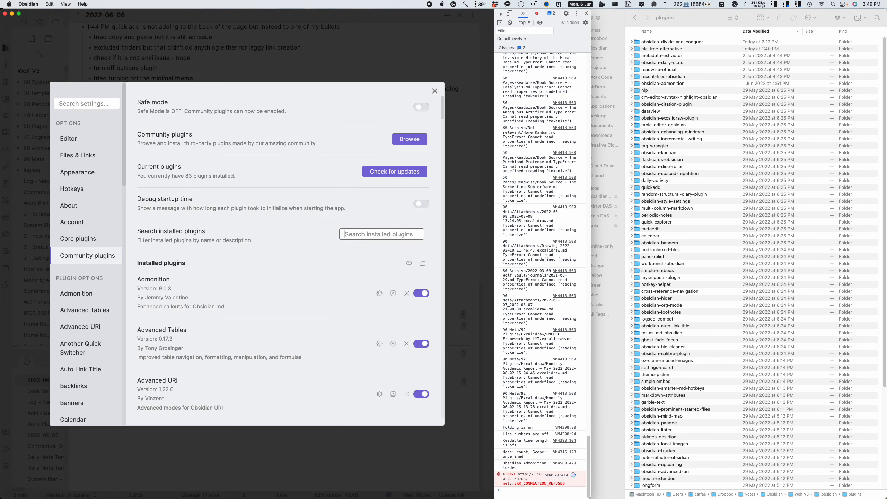
{"action": "scroll", "coordinate": [214, 225], "scroll_direction": "down", "scroll_amount": 20}
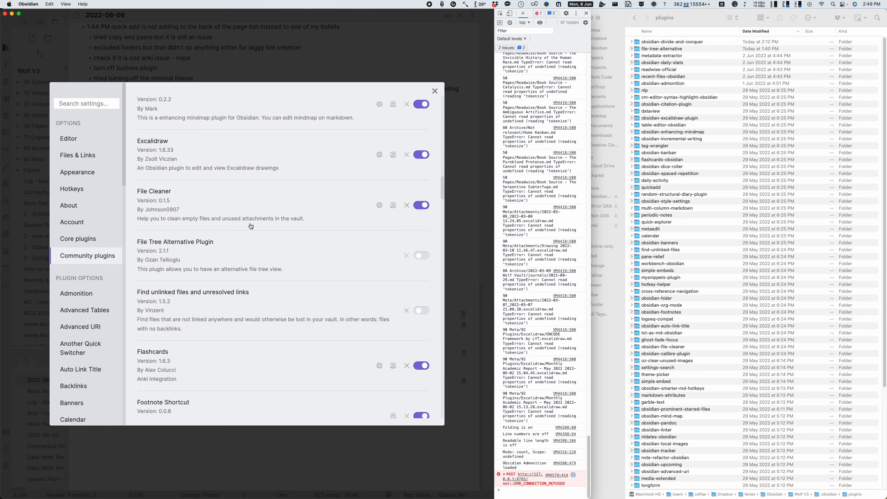
{"action": "scroll", "coordinate": [250, 226], "scroll_direction": "down", "scroll_amount": 20}
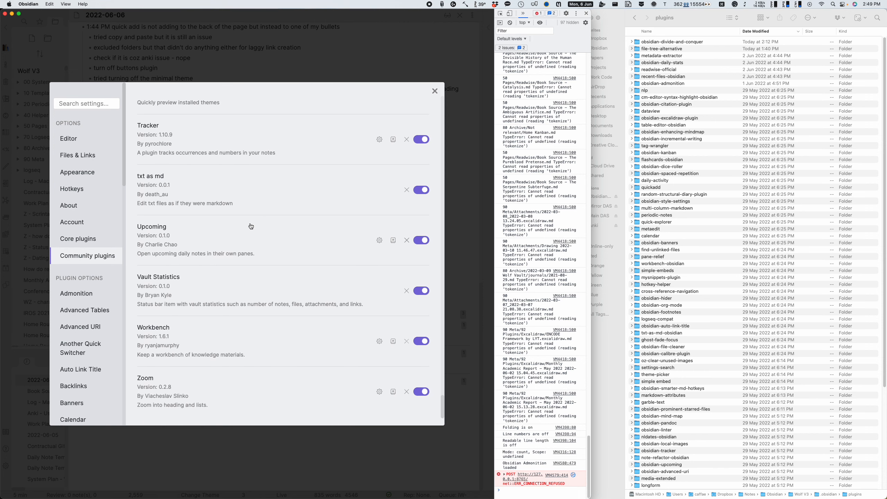
{"action": "scroll", "coordinate": [250, 227], "scroll_direction": "up", "scroll_amount": 10}
{"action": "scroll", "coordinate": [250, 226], "scroll_direction": "up", "scroll_amount": 10}
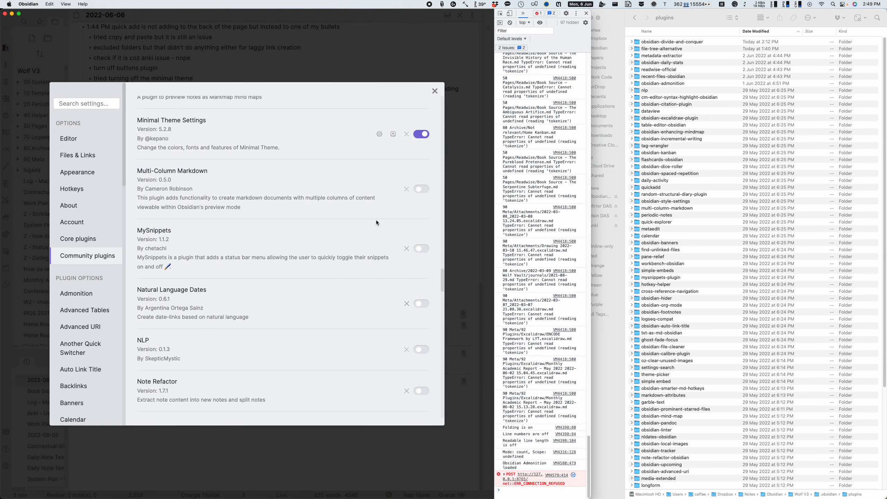
{"action": "left_click", "coordinate": [417, 189]}
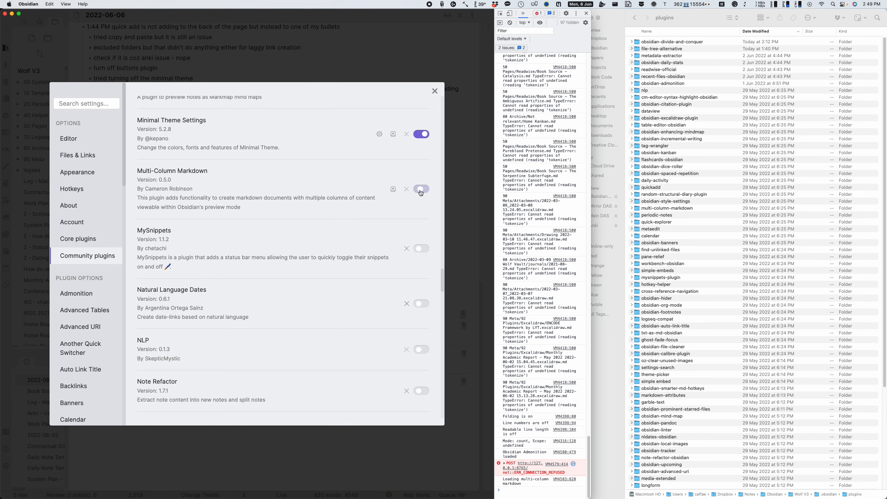
{"action": "left_click", "coordinate": [422, 249]}
{"action": "key", "text": "Escape"}
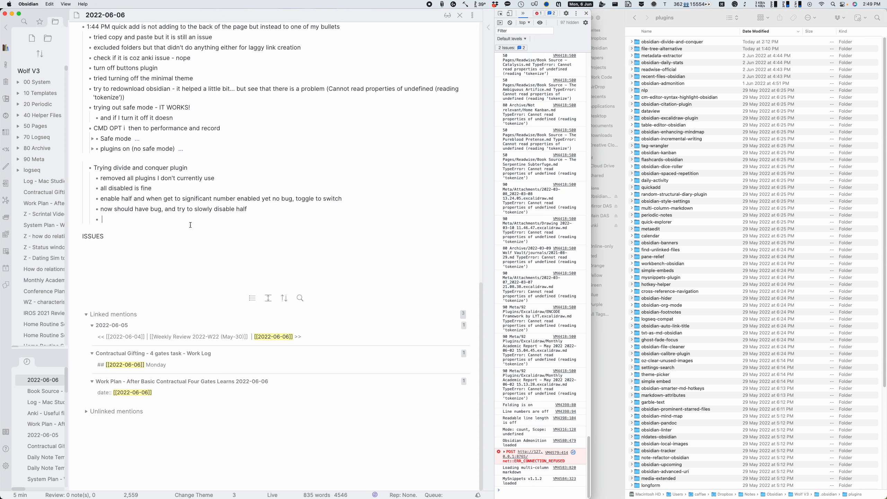
Step: Retest link creation with "[[hi" in the note's empty bullet, and remove the test link
{"action": "type", "text": "[[hi"}
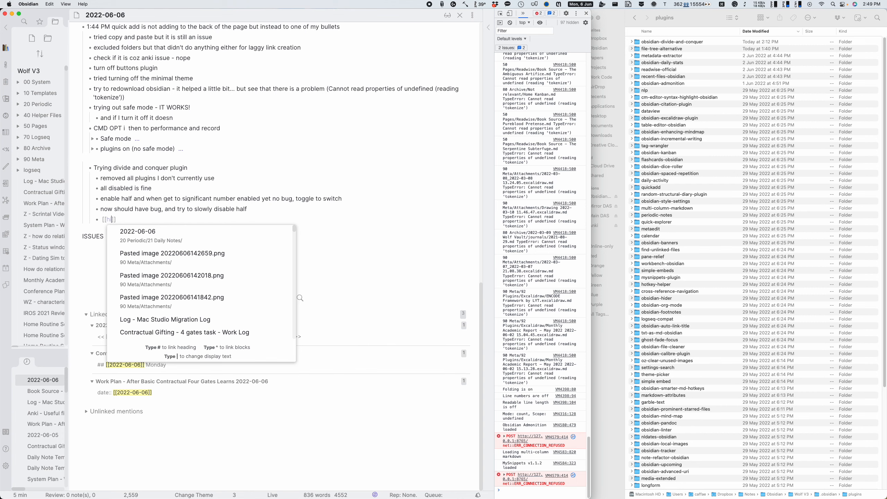
{"action": "key", "text": "BackSpace"}
{"action": "key", "text": "BackSpace"}
{"action": "key", "text": "BackSpace"}
Step: Enable the Daily Activity, Daily Stats and Dangling links community plugins and return to the note
{"action": "key", "text": "super+comma"}
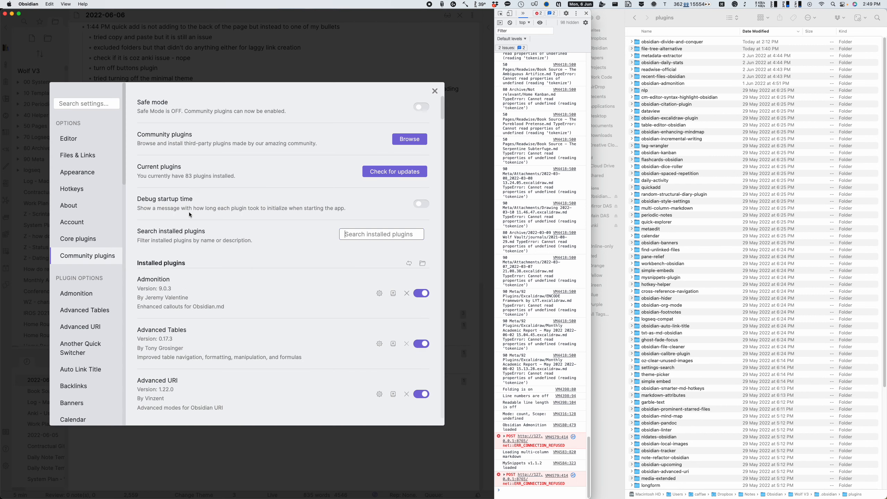
{"action": "scroll", "coordinate": [365, 259], "scroll_direction": "down", "scroll_amount": 10}
{"action": "scroll", "coordinate": [384, 244], "scroll_direction": "up", "scroll_amount": 10}
{"action": "left_click", "coordinate": [390, 235]}
{"action": "scroll", "coordinate": [432, 219], "scroll_direction": "down", "scroll_amount": 15}
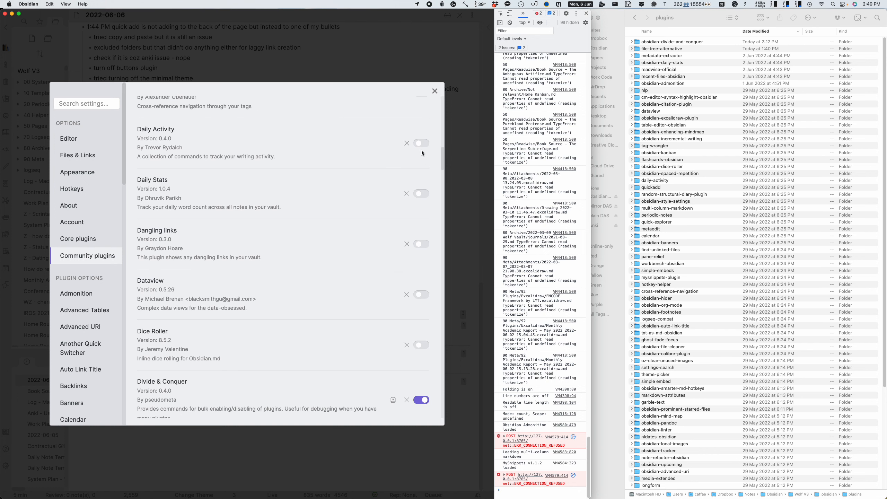
{"action": "left_click", "coordinate": [422, 143]}
{"action": "left_click", "coordinate": [422, 194]}
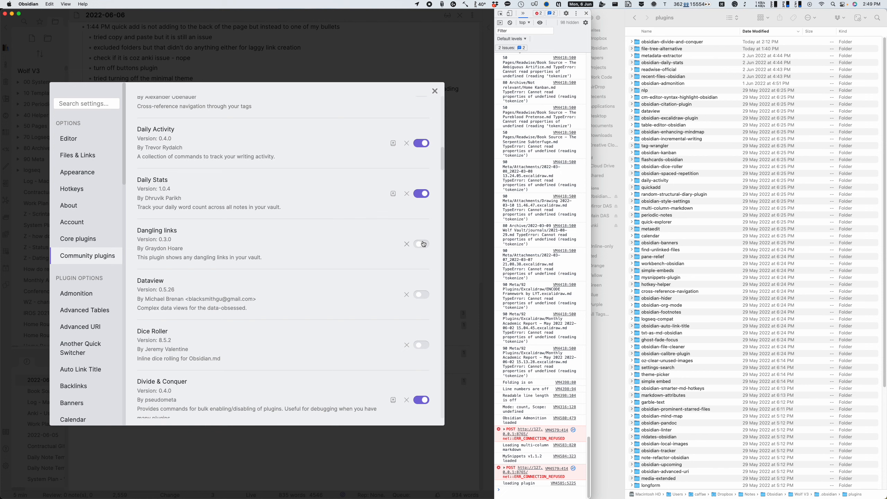
{"action": "left_click", "coordinate": [422, 244]}
{"action": "left_click", "coordinate": [452, 245]}
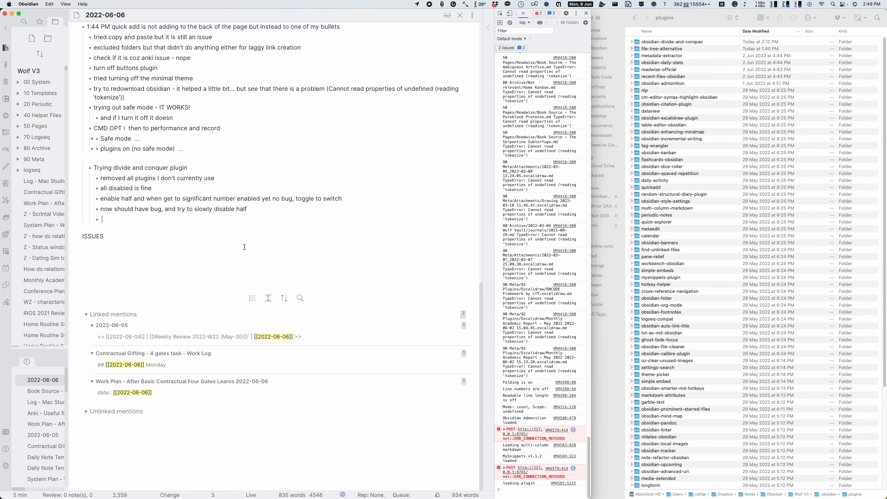
Step: Test the link suggestions with "[[hi" in the note's empty bullet, and delete the test text
{"action": "type", "text": "[[hi"}
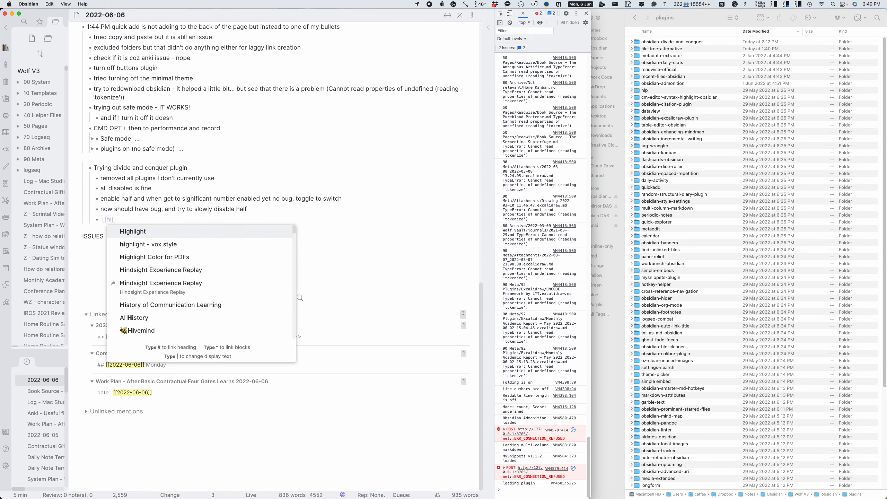
{"action": "key", "text": "BackSpace"}
{"action": "key", "text": "BackSpace"}
{"action": "key", "text": "BackSpace"}
{"action": "key", "text": "BackSpace"}
Step: Enable the Cross-reference Navigation and Dataview community plugins and return to the note
{"action": "key", "text": "super+comma"}
{"action": "scroll", "coordinate": [370, 249], "scroll_direction": "down", "scroll_amount": 15}
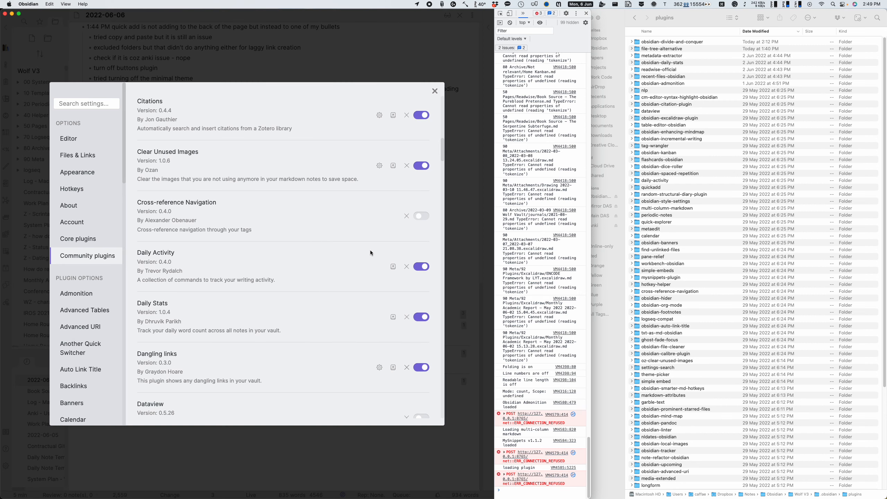
{"action": "left_click", "coordinate": [422, 204]}
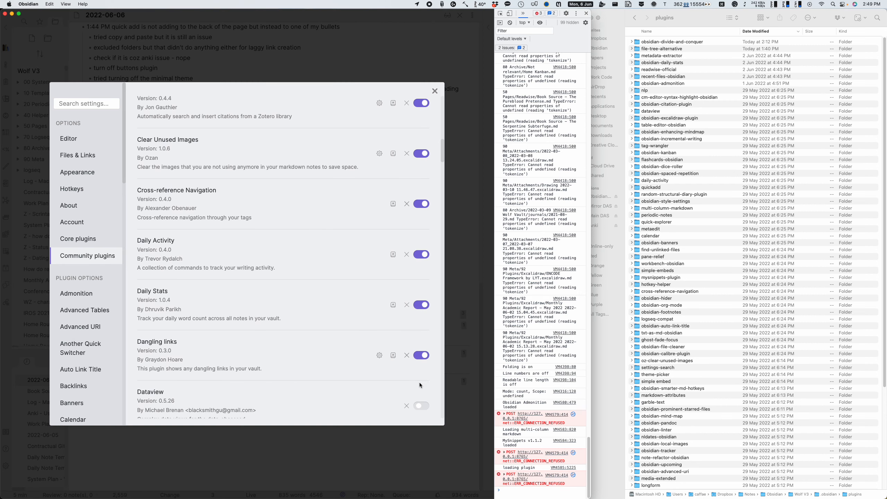
{"action": "left_click", "coordinate": [422, 405]}
{"action": "key", "text": "Escape"}
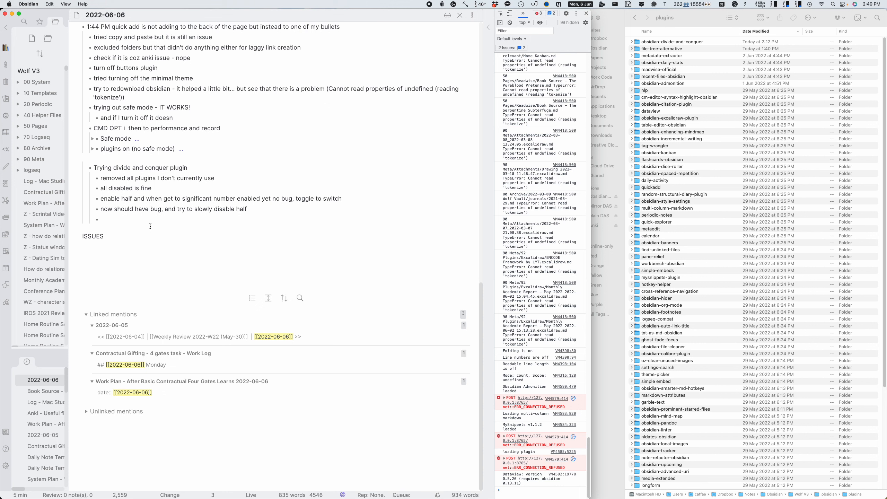
Step: Test link creation twice in the note's empty bullet, with "[[hi" and a bare "[[", clearing the text each time
{"action": "type", "text": "[["}
{"action": "type", "text": "hi"}
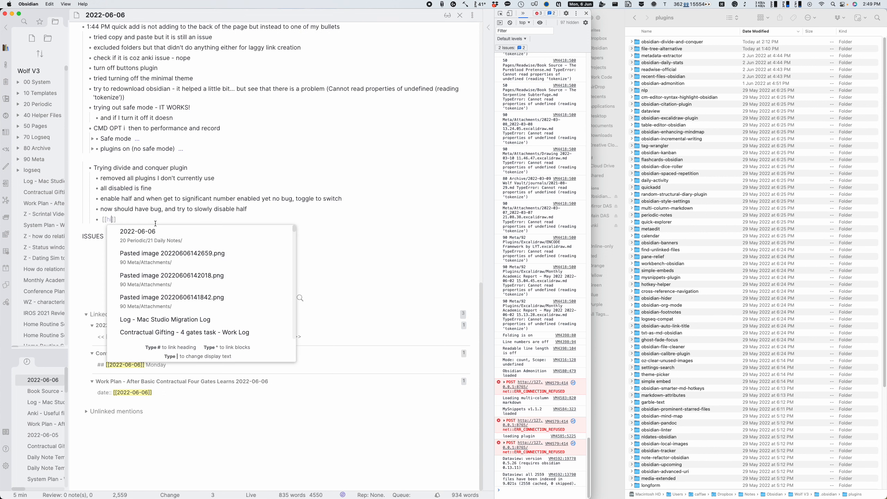
{"action": "key", "text": "BackSpace"}
{"action": "key", "text": "BackSpace"}
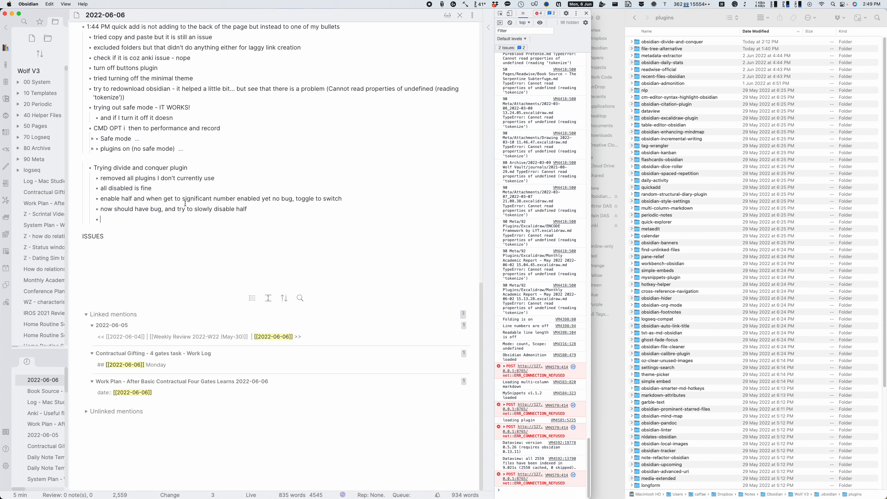
{"action": "type", "text": "[["}
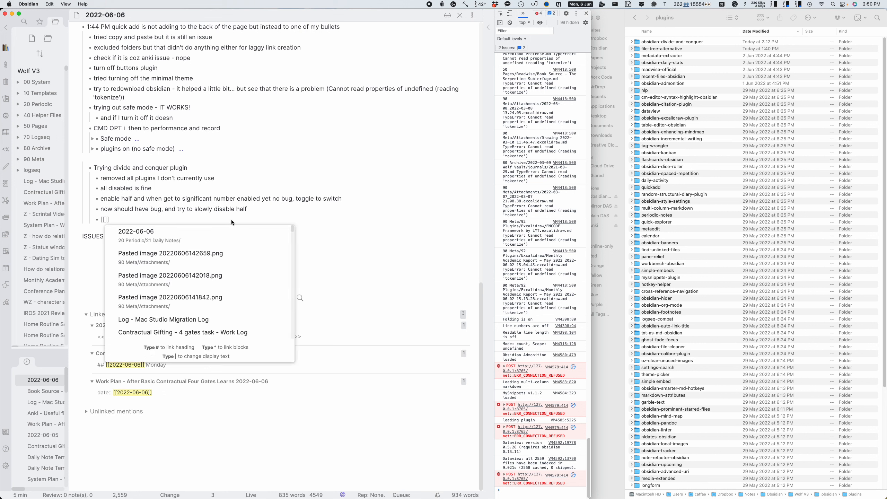
{"action": "left_click", "coordinate": [208, 217]}
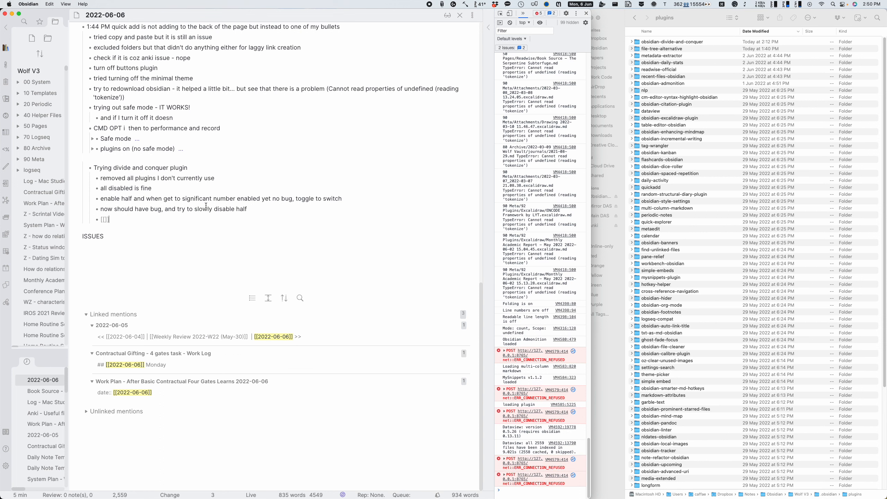
{"action": "key", "text": "BackSpace"}
{"action": "key", "text": "BackSpace"}
Step: Disable the Cross-reference Navigation community plugin and return to the note
{"action": "key", "text": "super+comma"}
{"action": "scroll", "coordinate": [385, 252], "scroll_direction": "down", "scroll_amount": 10}
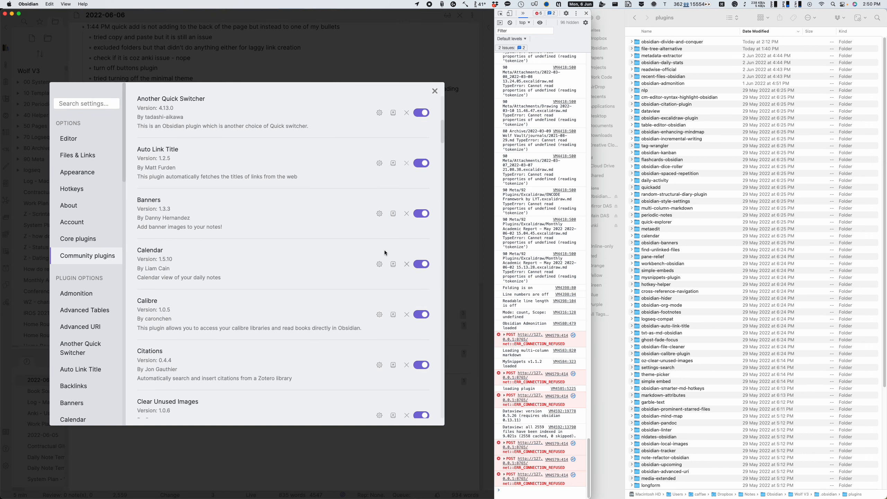
{"action": "scroll", "coordinate": [385, 252], "scroll_direction": "down", "scroll_amount": 5}
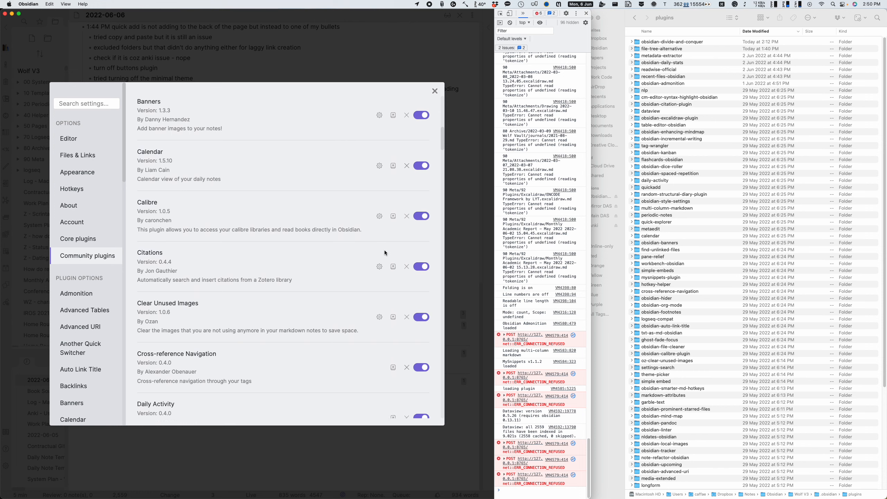
{"action": "left_click", "coordinate": [422, 276]}
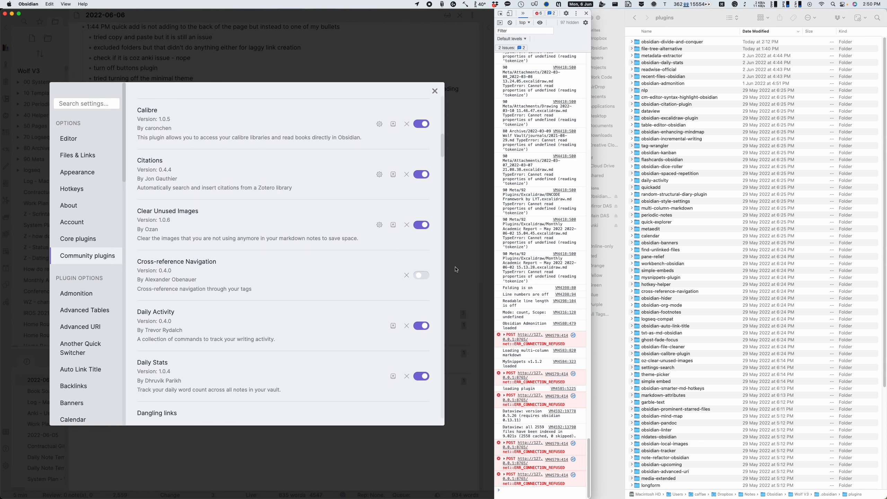
{"action": "left_click", "coordinate": [455, 269]}
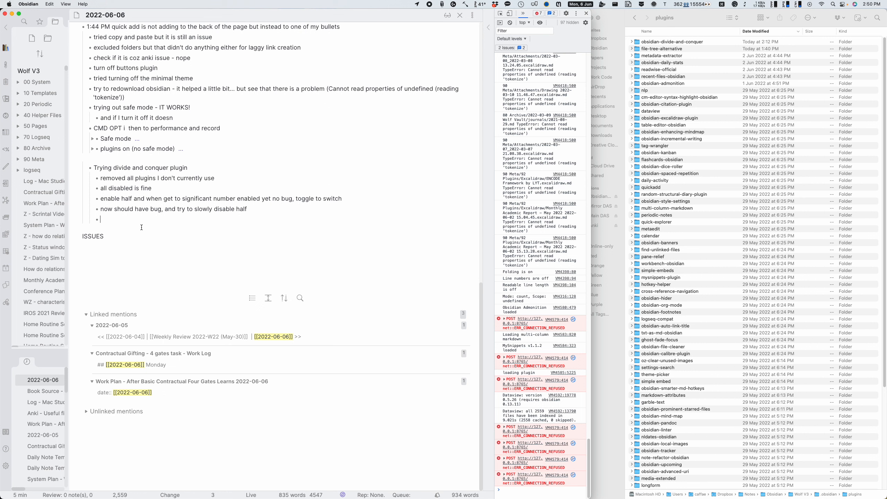
Step: Retest link creation with "[[s" in the note's empty bullet, and clear the test text
{"action": "type", "text": "[["}
{"action": "type", "text": "s"}
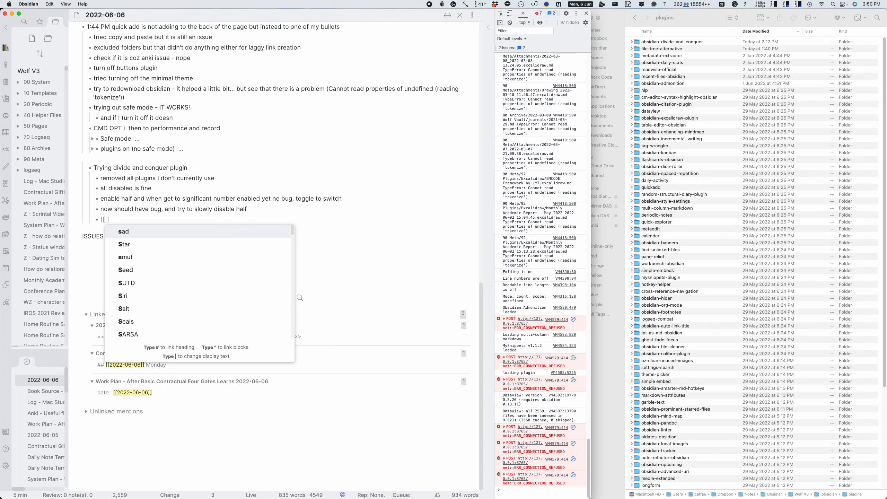
{"action": "key", "text": "BackSpace"}
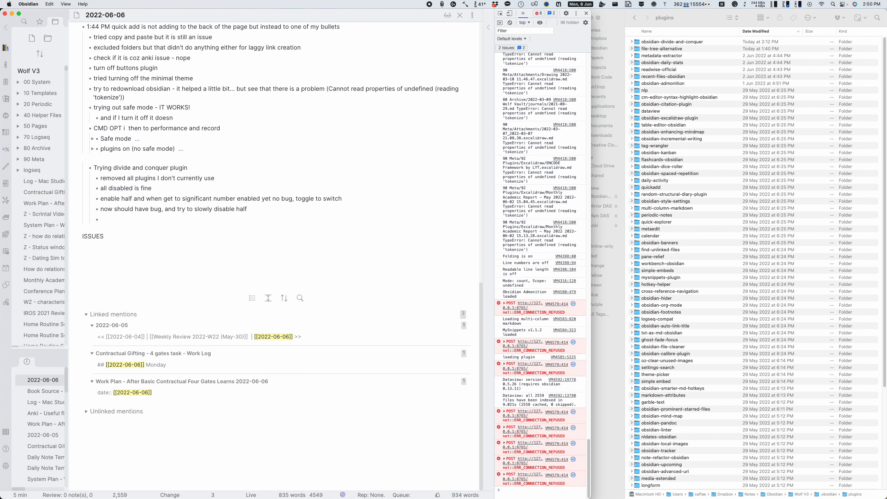
Step: Disable the Dataview community plugin and return to the note
{"action": "key", "text": "super+comma"}
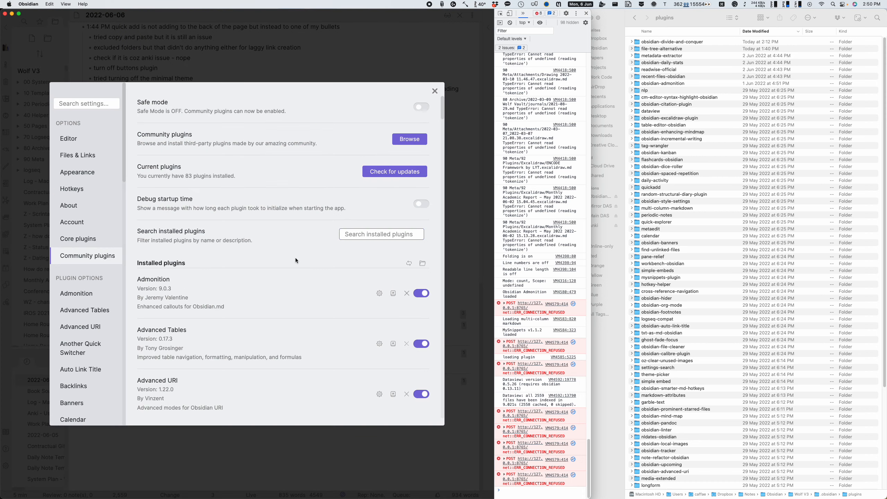
{"action": "scroll", "coordinate": [295, 258], "scroll_direction": "down", "scroll_amount": 10}
{"action": "scroll", "coordinate": [301, 260], "scroll_direction": "down", "scroll_amount": 10}
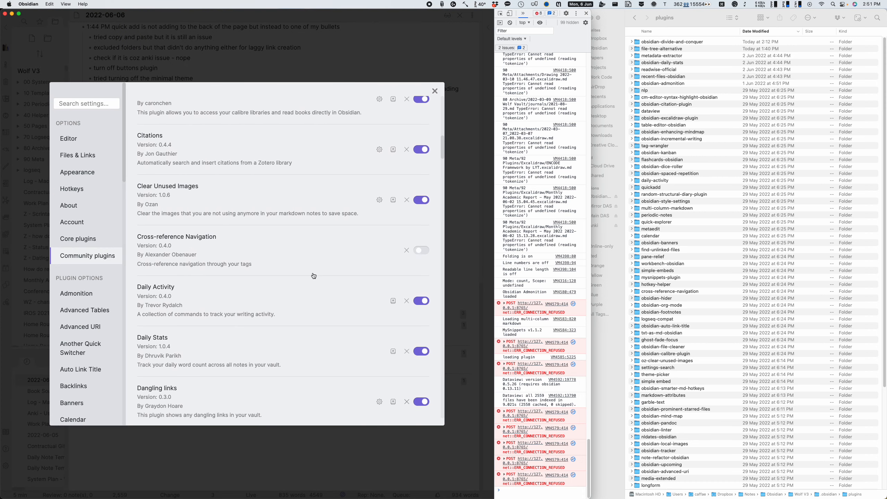
{"action": "scroll", "coordinate": [313, 275], "scroll_direction": "down", "scroll_amount": 2}
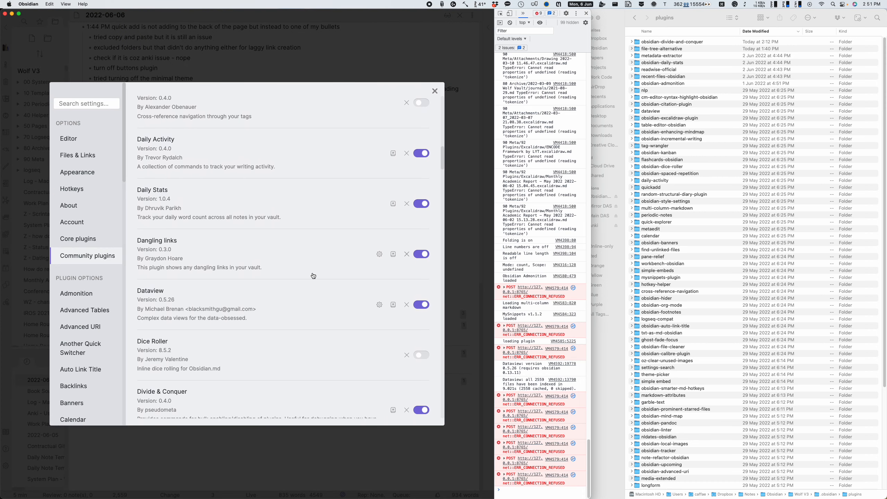
{"action": "left_click", "coordinate": [424, 301]}
{"action": "left_click", "coordinate": [453, 303]}
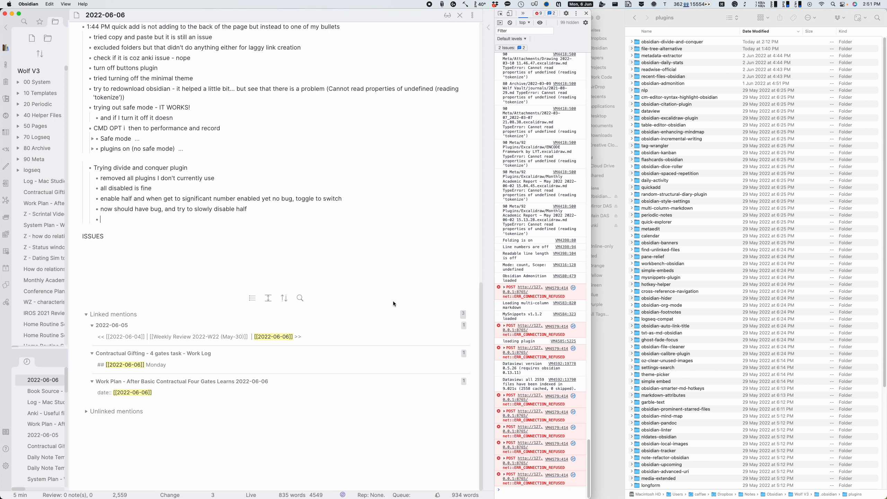
Step: Retest link creation with "[[data" in the note's empty bullet, and clear the test text
{"action": "type", "text": "[[data"}
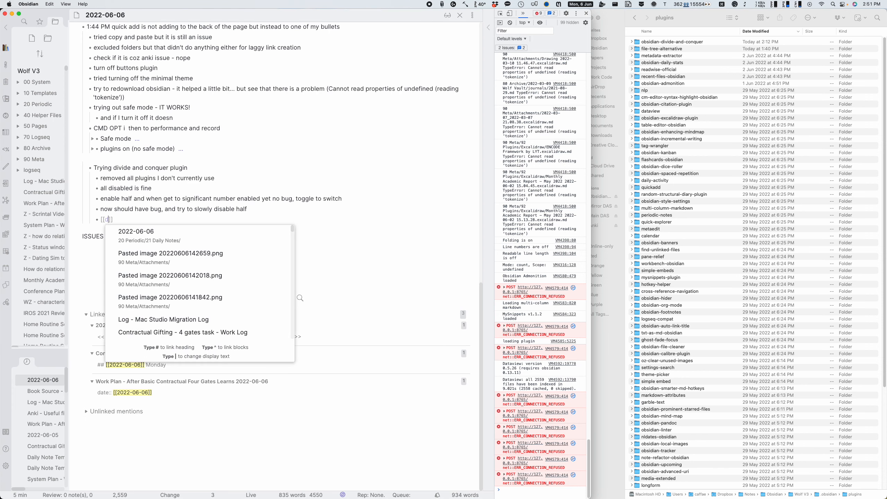
{"action": "key", "text": "BackSpace"}
{"action": "key", "text": "BackSpace"}
{"action": "key", "text": "BackSpace"}
{"action": "key", "text": "BackSpace"}
{"action": "key", "text": "BackSpace"}
{"action": "key", "text": "BackSpace"}
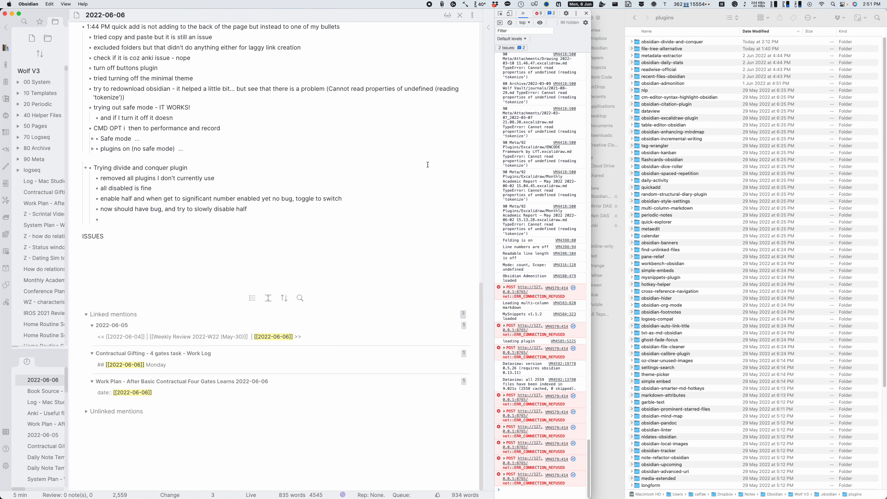
Step: Enable all plugins with the Divide & Conquer command
{"action": "key", "text": "super+p"}
{"action": "type", "text": "enable"}
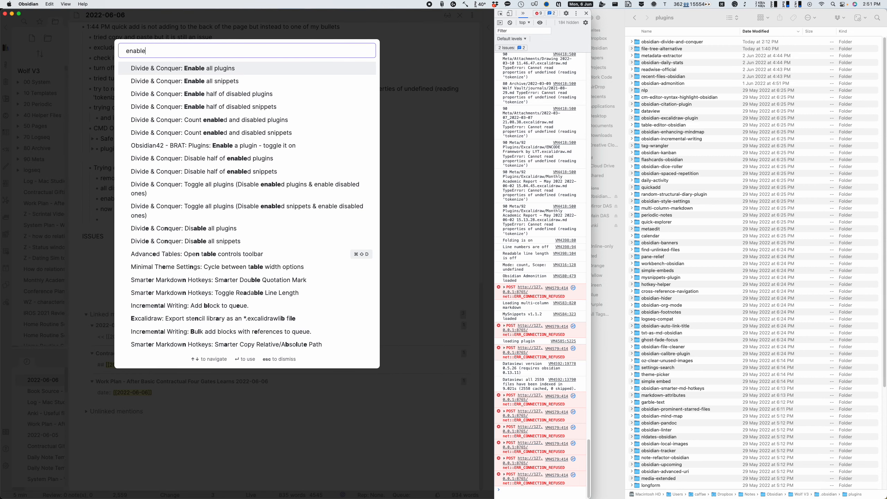
{"action": "key", "text": "Return"}
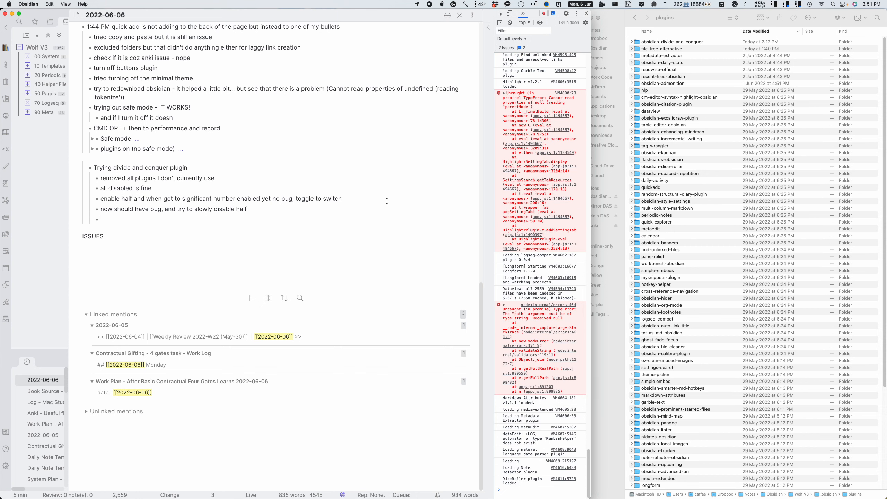
Step: Disable only the Dataview community plugin among the enabled plugins and return to the note
{"action": "key", "text": "super+comma"}
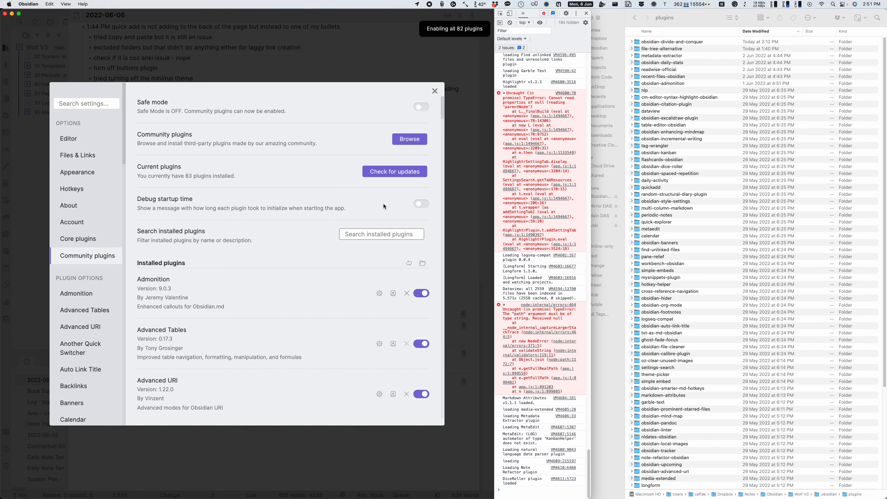
{"action": "scroll", "coordinate": [385, 205], "scroll_direction": "down", "scroll_amount": 5}
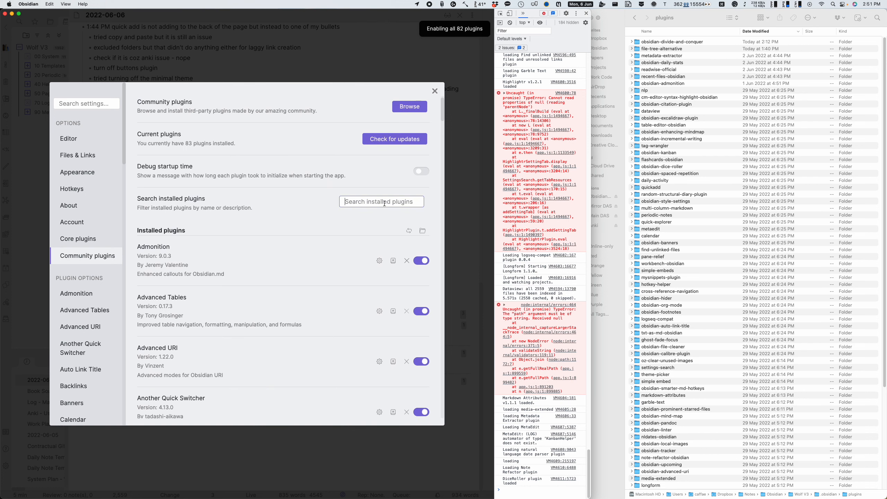
{"action": "scroll", "coordinate": [384, 203], "scroll_direction": "down", "scroll_amount": 10}
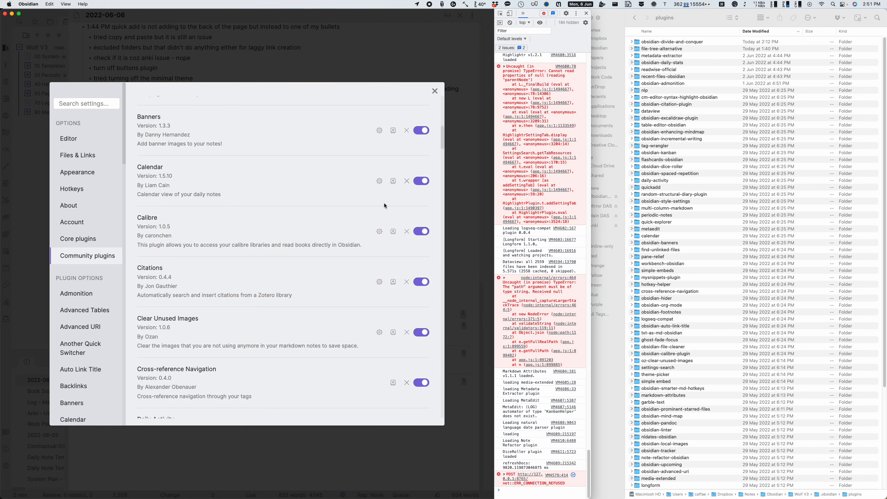
{"action": "scroll", "coordinate": [384, 202], "scroll_direction": "down", "scroll_amount": 5}
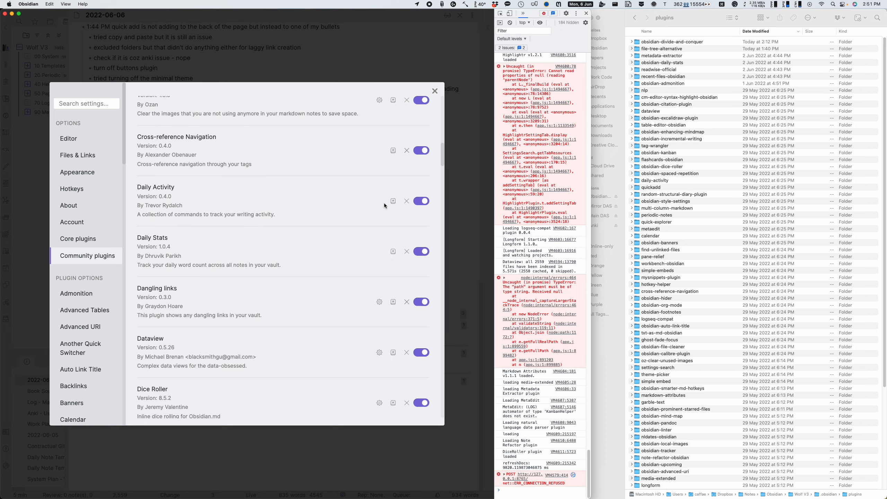
{"action": "left_click", "coordinate": [420, 298]}
{"action": "left_click", "coordinate": [448, 286]}
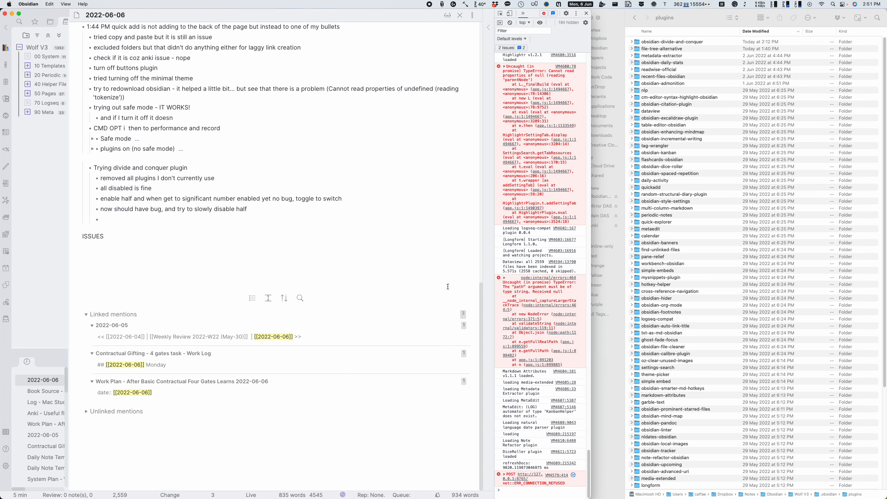
Step: Test link creation with "[[d" in the note's empty bullet, and clear the test text and the bullet
{"action": "type", "text": "[[d"}
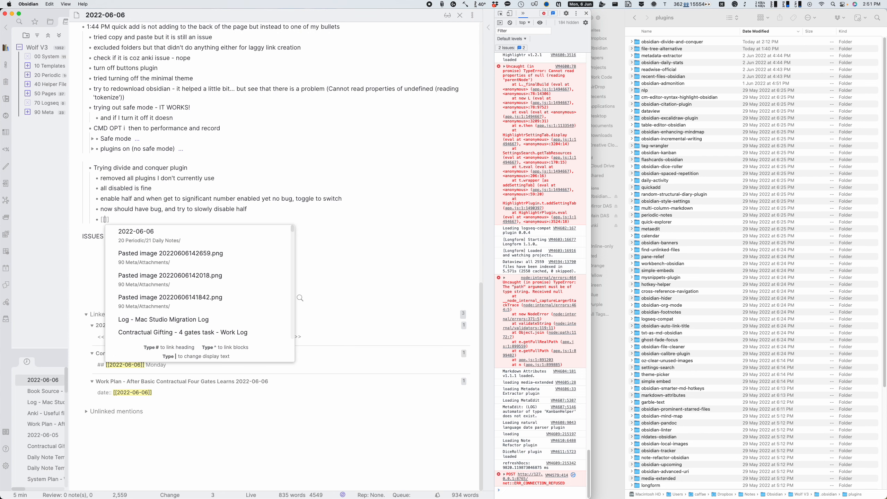
{"action": "key", "text": "BackSpace"}
{"action": "key", "text": "BackSpace"}
{"action": "key", "text": "BackSpace"}
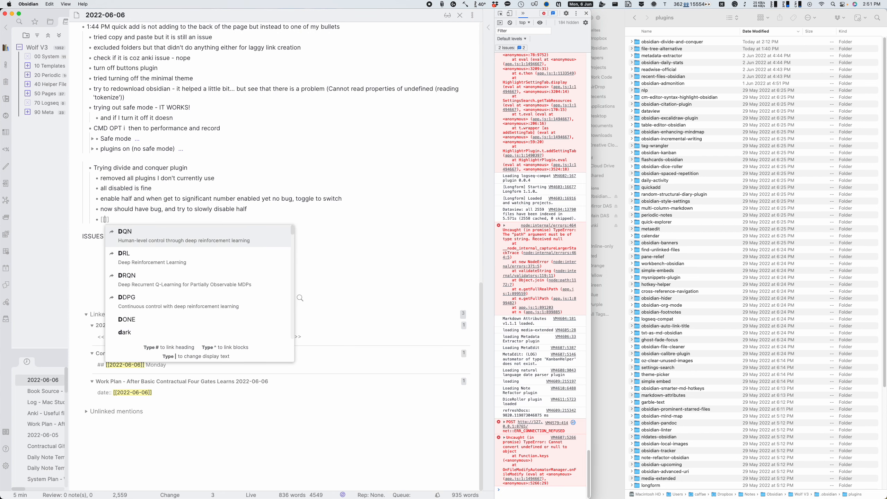
{"action": "key", "text": "BackSpace"}
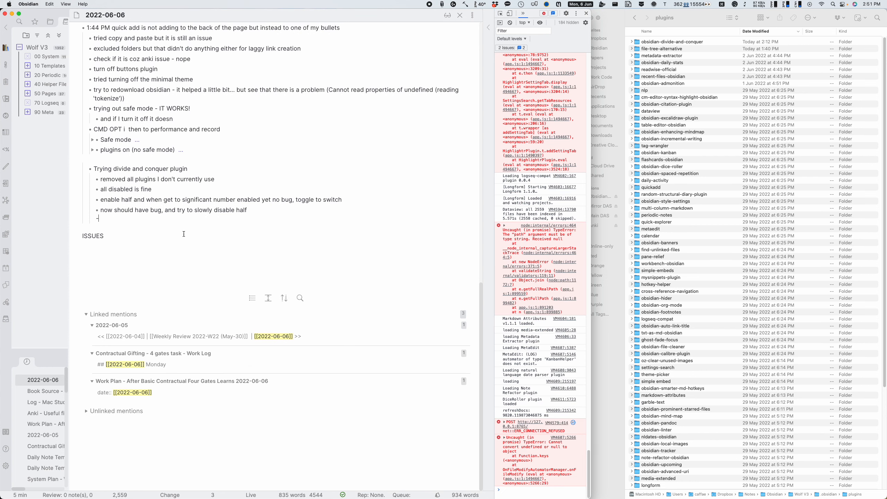
{"action": "left_click", "coordinate": [264, 210]}
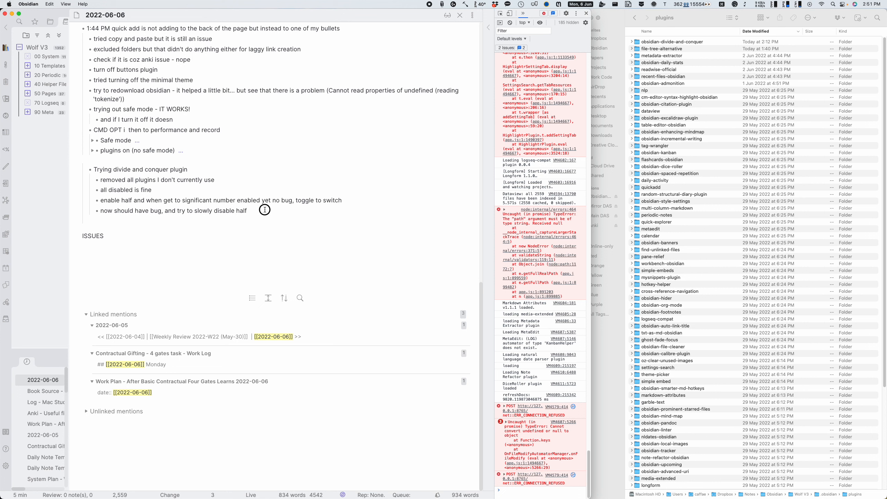
{"action": "left_click_drag", "start_coordinate": [265, 210], "coordinate": [171, 210]}
{"action": "left_click", "coordinate": [259, 209]}
{"action": "left_click", "coordinate": [198, 170]}
{"action": "key", "text": "Return"}
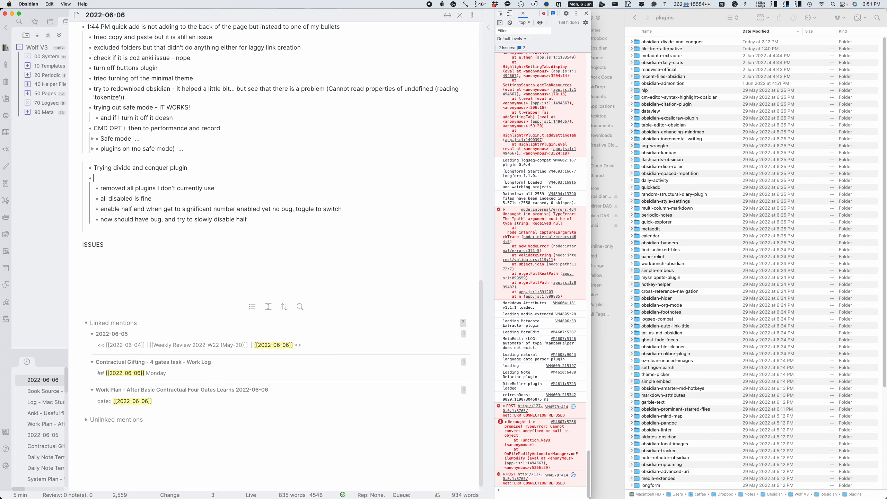
{"action": "key", "text": "BackSpace"}
{"action": "key", "text": "BackSpace"}
{"action": "key", "text": "BackSpace"}
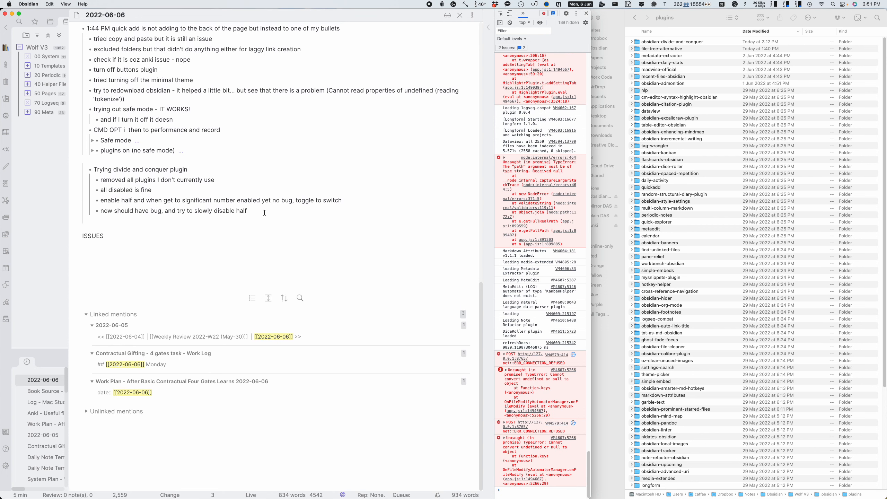
Step: Replace the text from "toggle to switch" through the "slowly disable half" bullet with a new bullet "slowly switch on the plugins"
{"action": "left_click", "coordinate": [262, 211]}
{"action": "left_click_drag", "start_coordinate": [262, 211], "coordinate": [296, 202]}
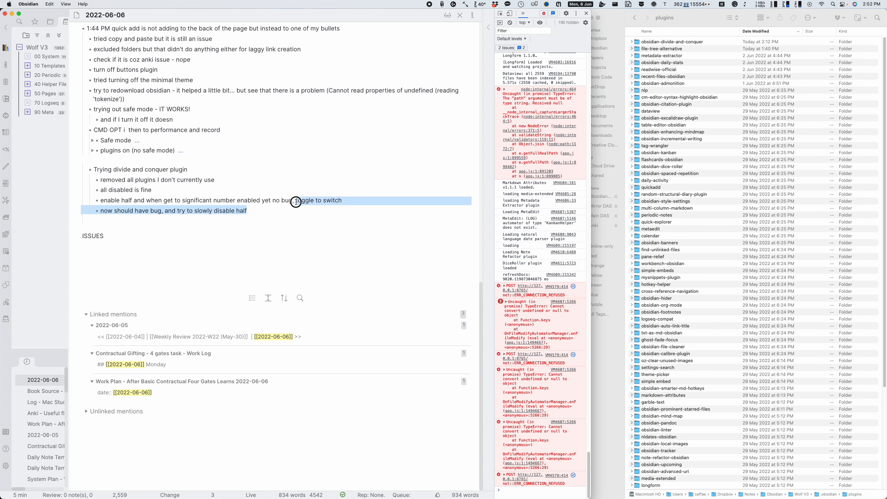
{"action": "key", "text": "Return"}
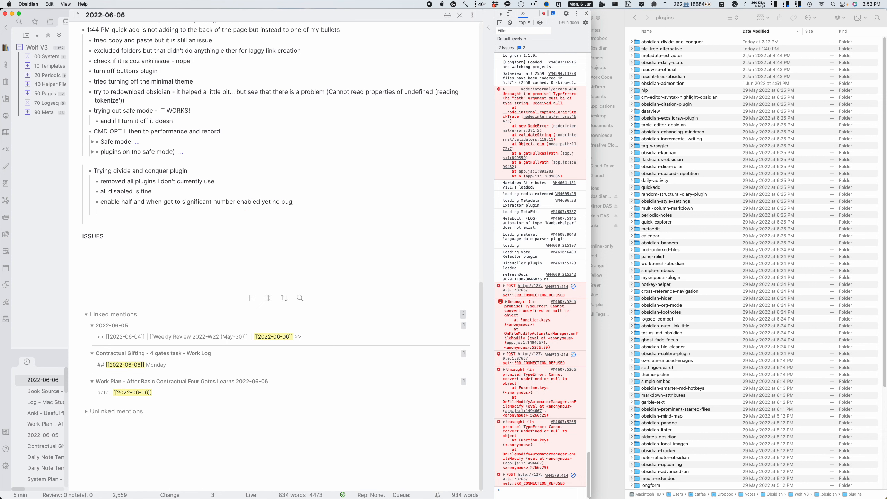
{"action": "type", "text": "- slowly swi"}
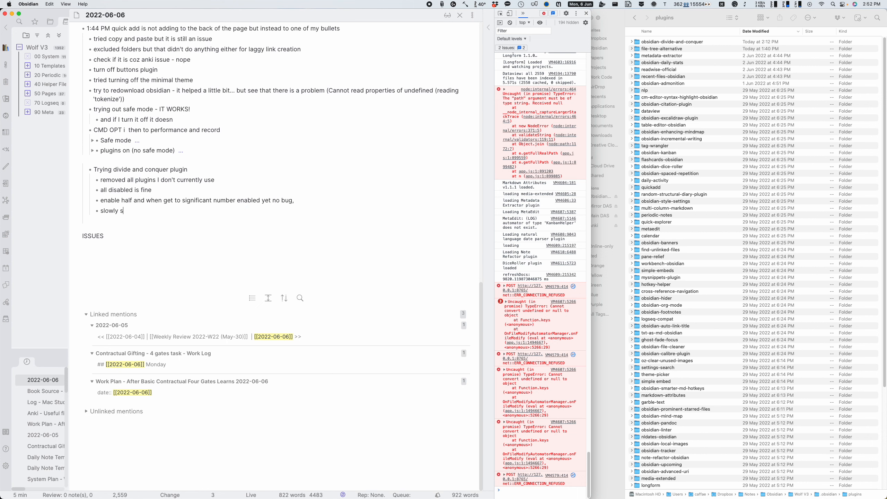
{"action": "type", "text": "tch on the"}
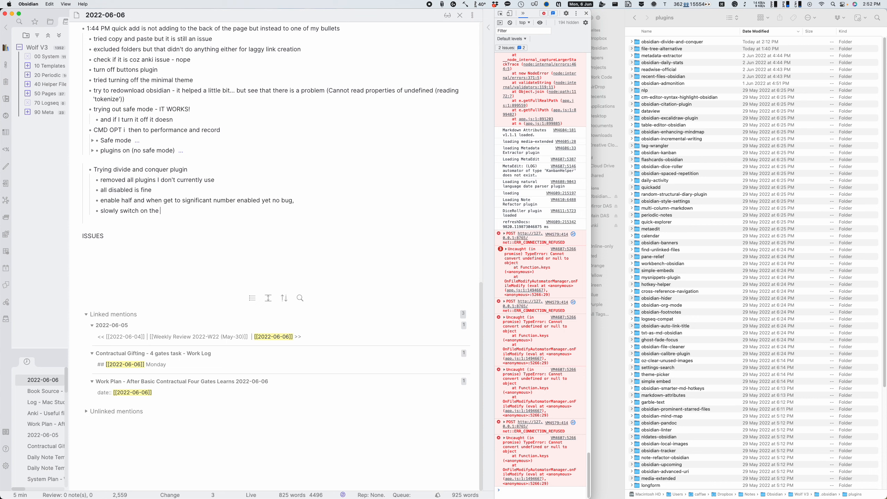
{"action": "type", "text": " plugins"}
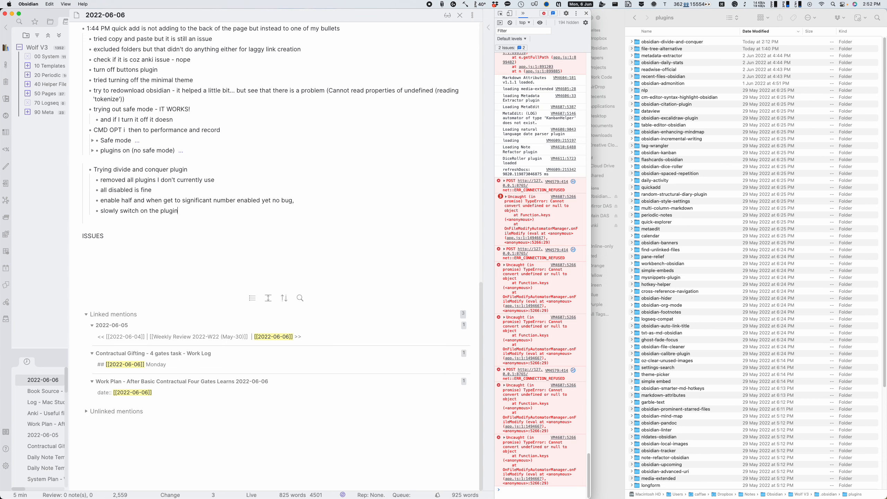
{"action": "key", "text": "Return"}
{"action": "key", "text": "Return"}
{"action": "key", "text": "BackSpace"}
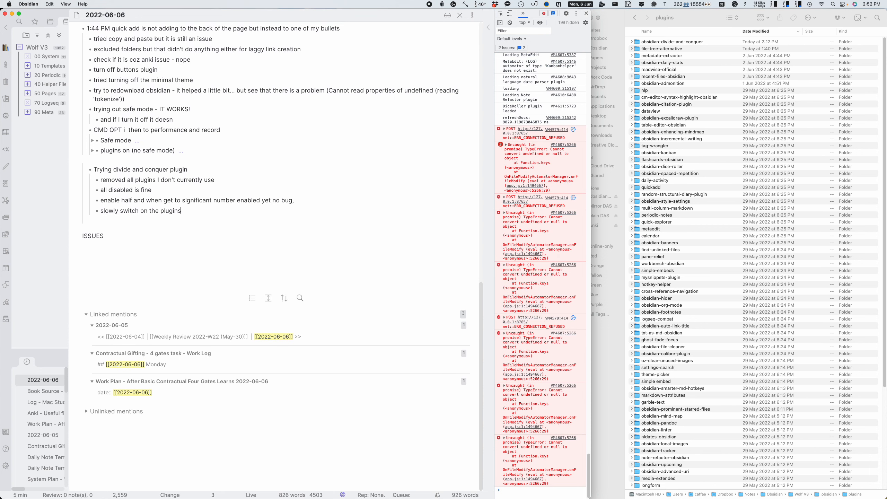
Step: Add the bullet "Found out that it was dataview causing the bug" below the "slowly switch on the plugins" bullet
{"action": "key", "text": "Return"}
{"action": "key", "text": "Tab"}
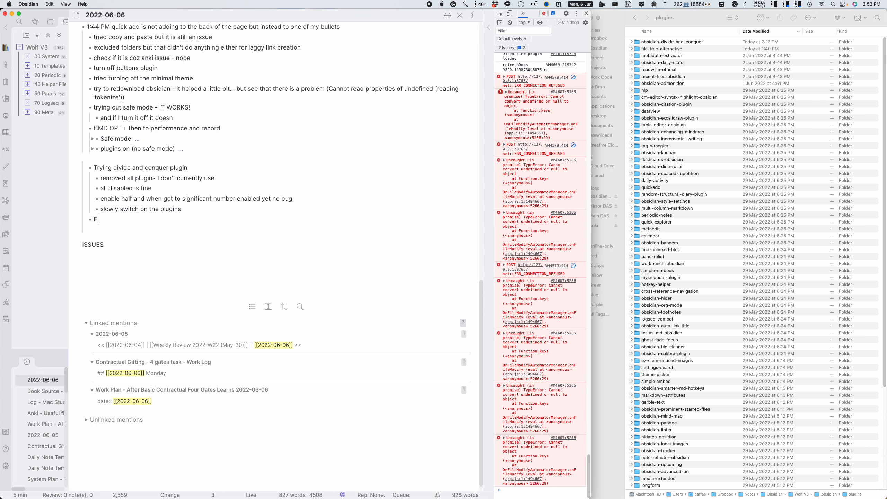
{"action": "type", "text": "Found out that i"}
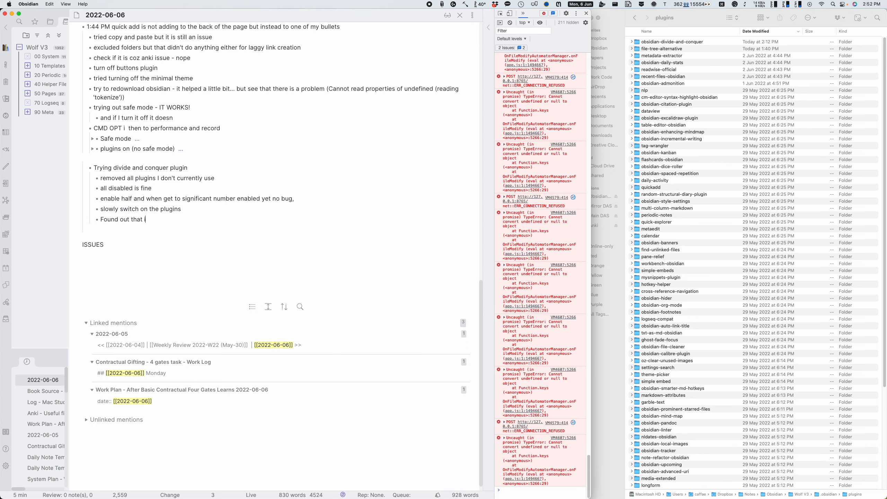
{"action": "type", "text": "s w"}
{"action": "key", "text": "BackSpace"}
{"action": "key", "text": "BackSpace"}
{"action": "key", "text": "BackSpace"}
{"action": "type", "text": "t was dataview"}
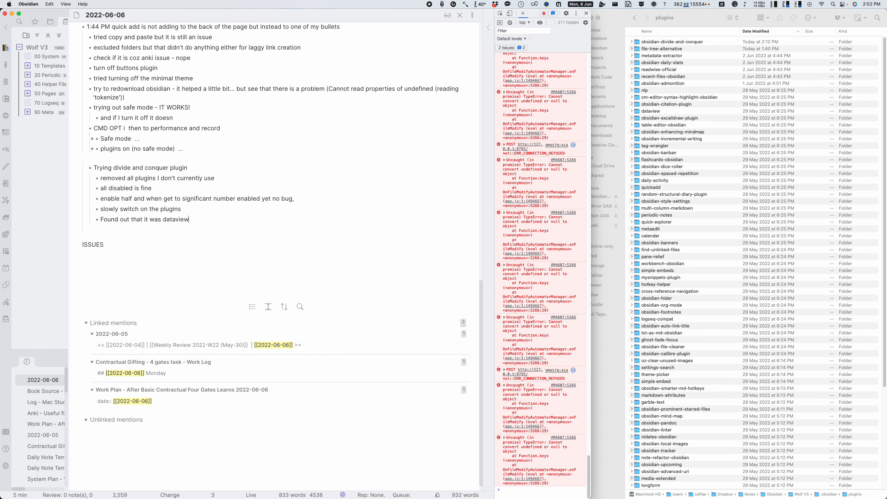
{"action": "type", "text": " causing the "}
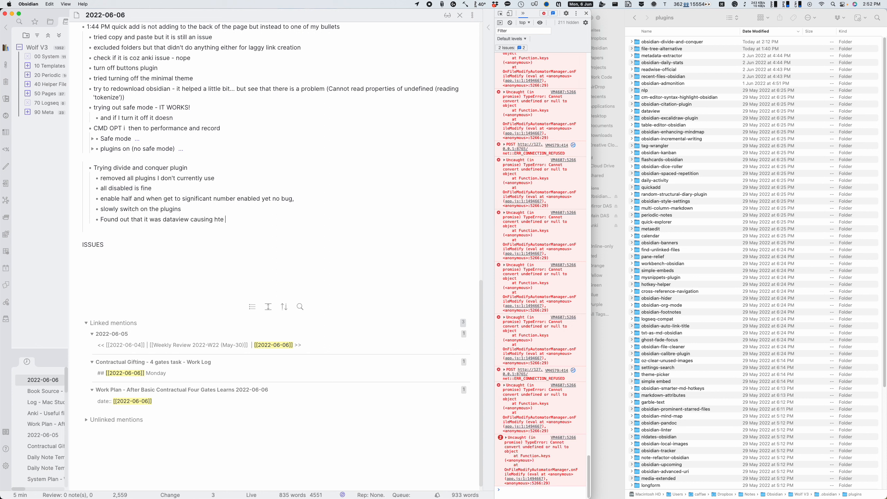
{"action": "type", "text": "bug"}
{"action": "key", "text": "super+p"}
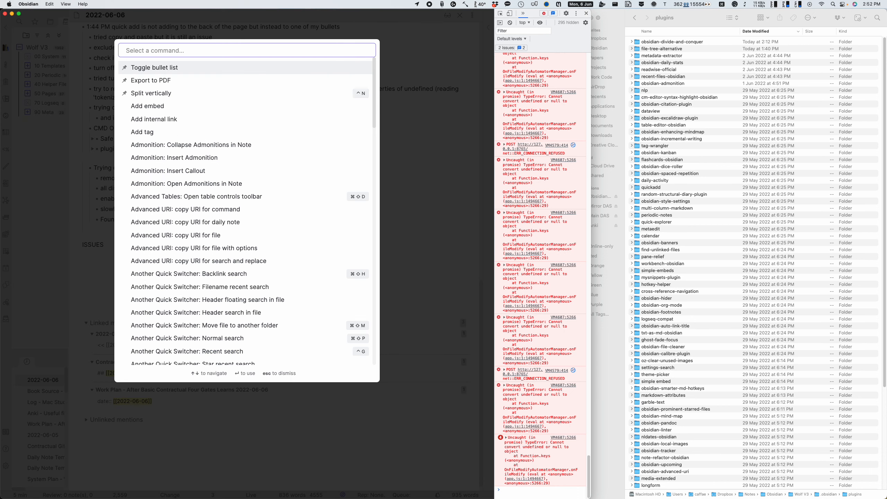
{"action": "type", "text": "snipp"}
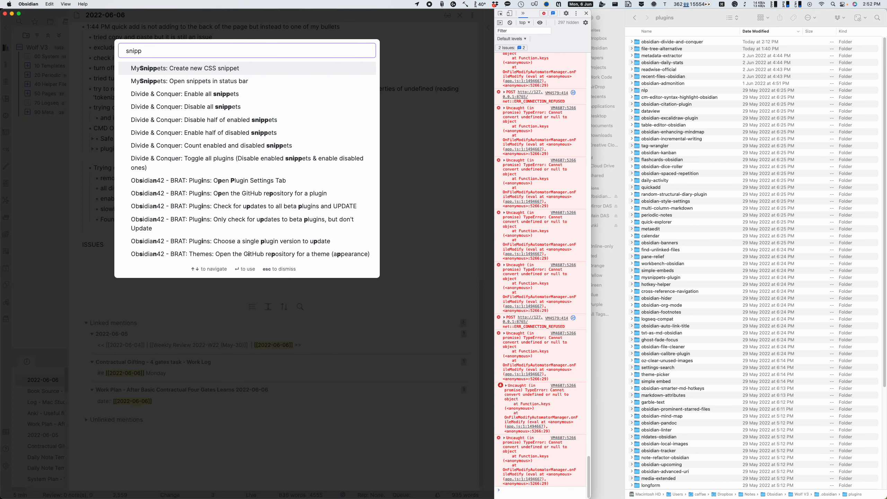
{"action": "key", "text": "Escape"}
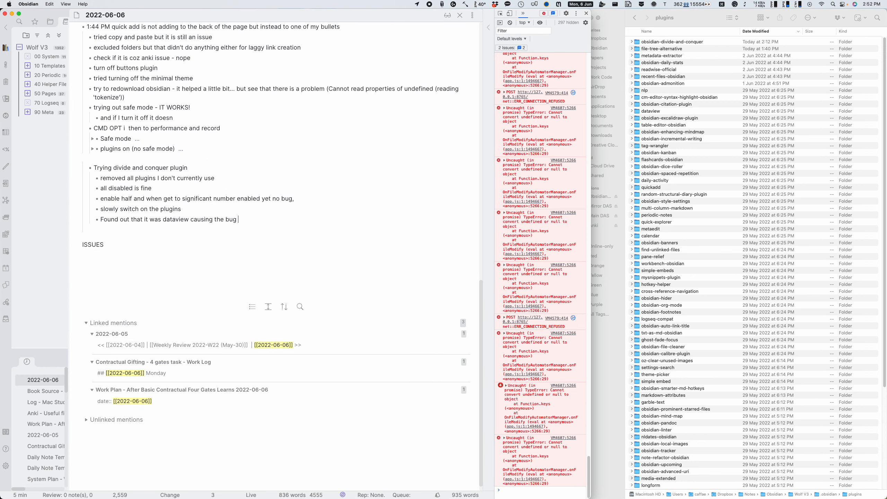
{"action": "key", "text": "super+space"}
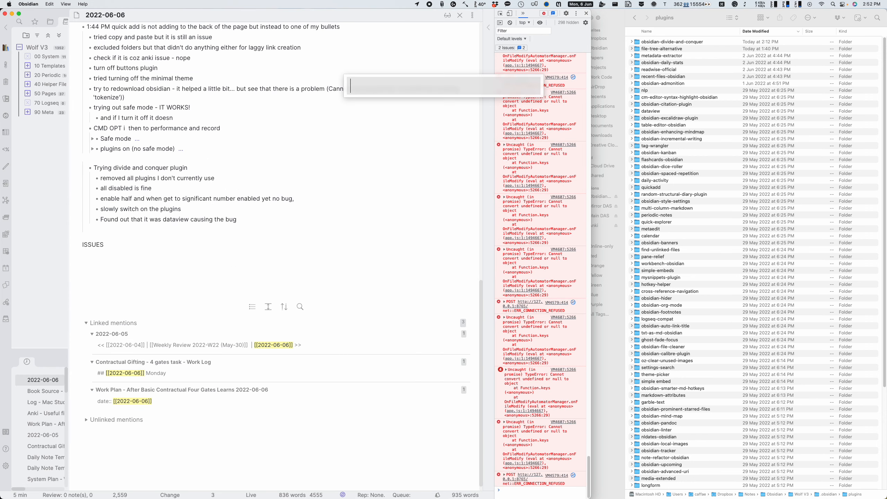
{"action": "key", "text": "Escape"}
{"action": "key", "text": "super+o"}
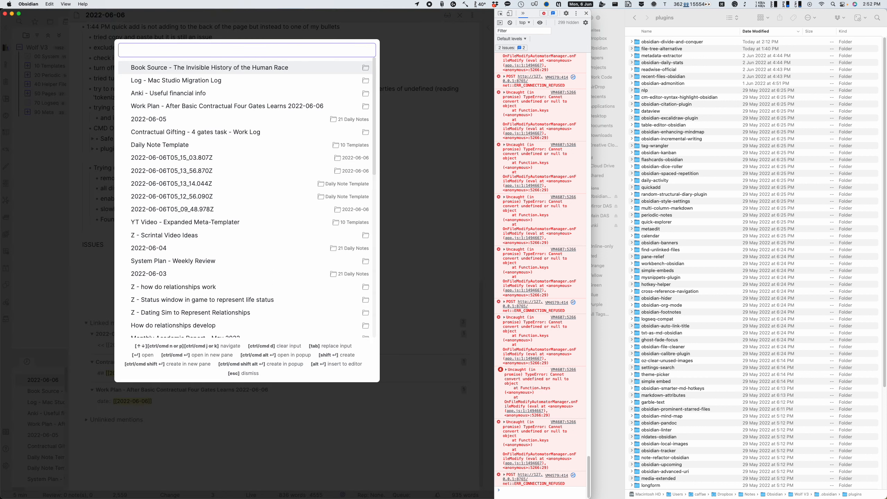
{"action": "key", "text": "Escape"}
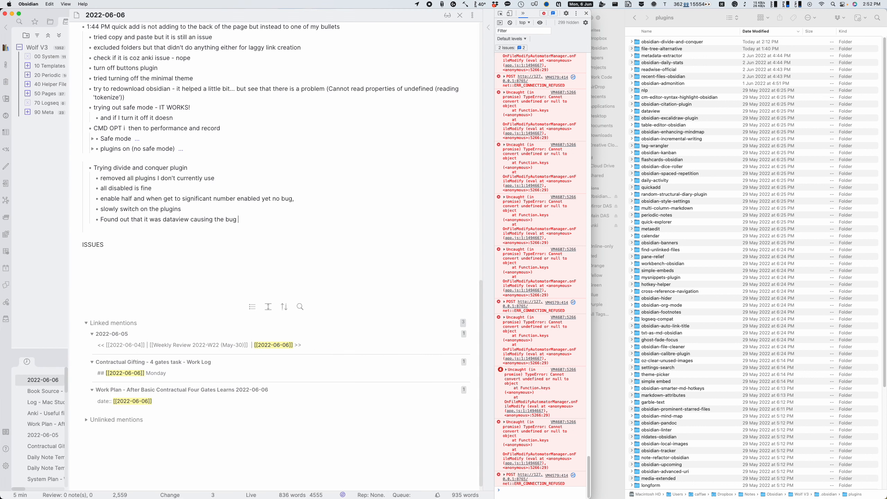
Step: Retest link creation with "[[s" at the end of the last bullet, and clear the test text
{"action": "type", "text": "[[s"}
{"action": "key", "text": "BackSpace"}
{"action": "key", "text": "BackSpace"}
{"action": "key", "text": "BackSpace"}
Step: Complete the last bullet with "with the links." and save the note
{"action": "type", "text": "with the links."}
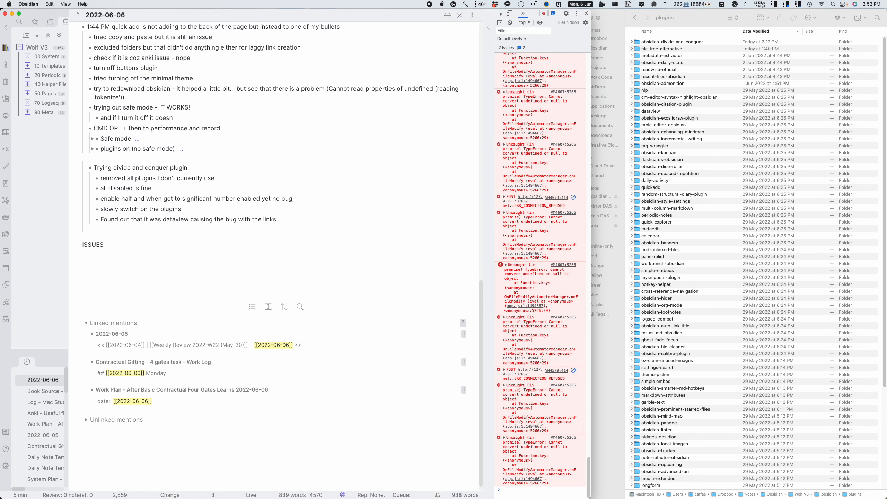
{"action": "key", "text": "super+s"}
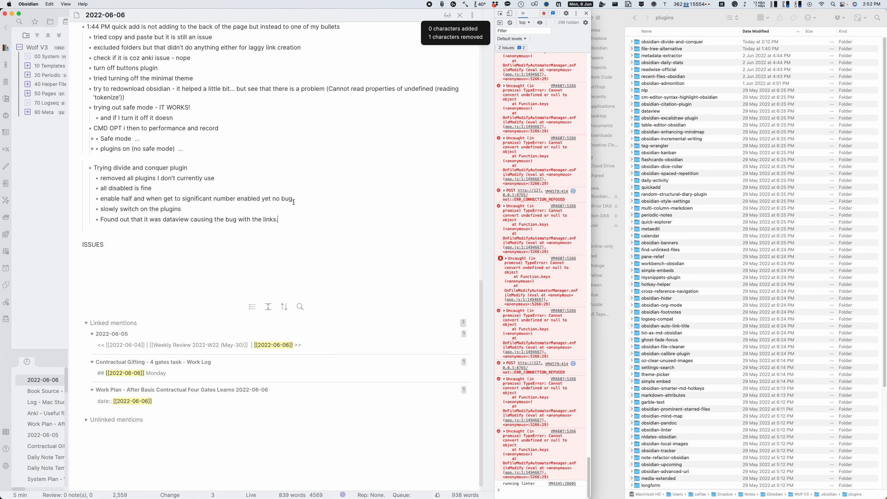